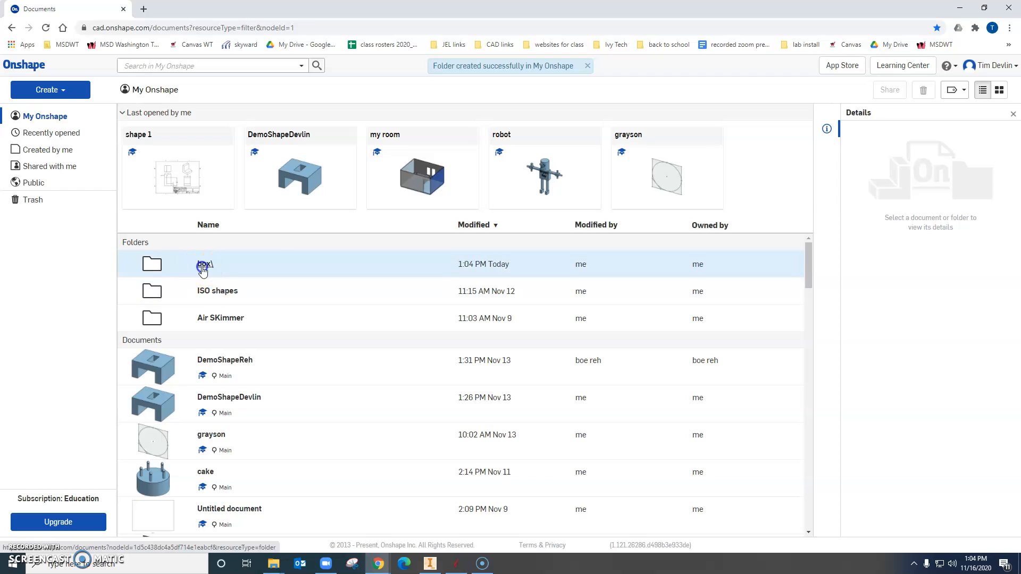
Create a new document named BoxBase in the box folder.
left_click(72, 92)
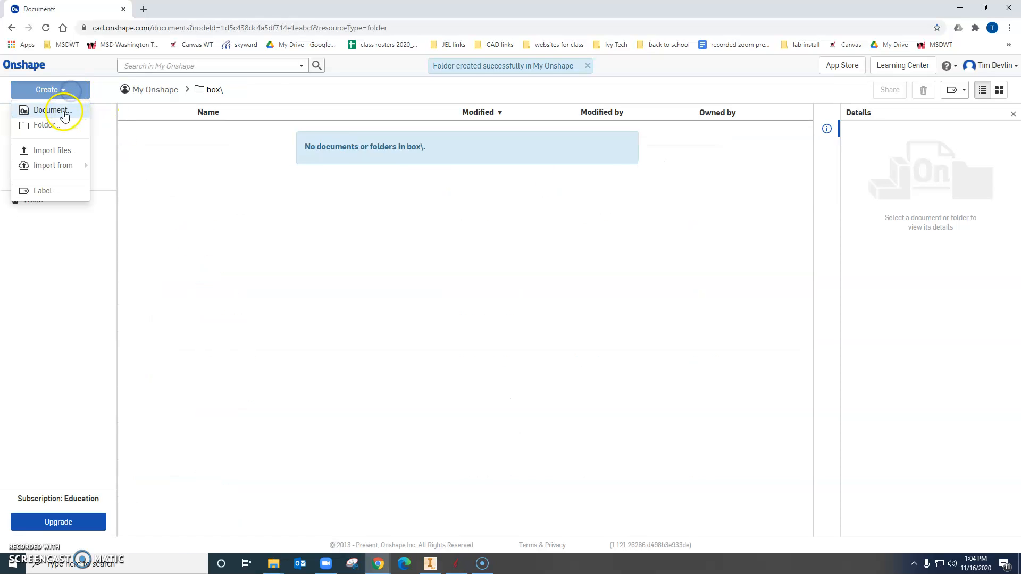
left_click(54, 110)
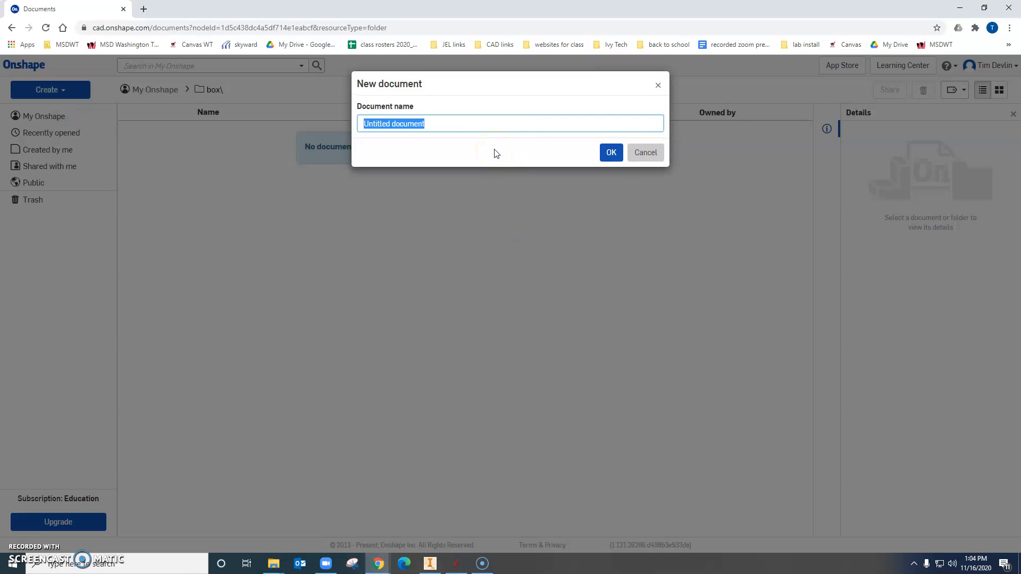
type("BoxBase")
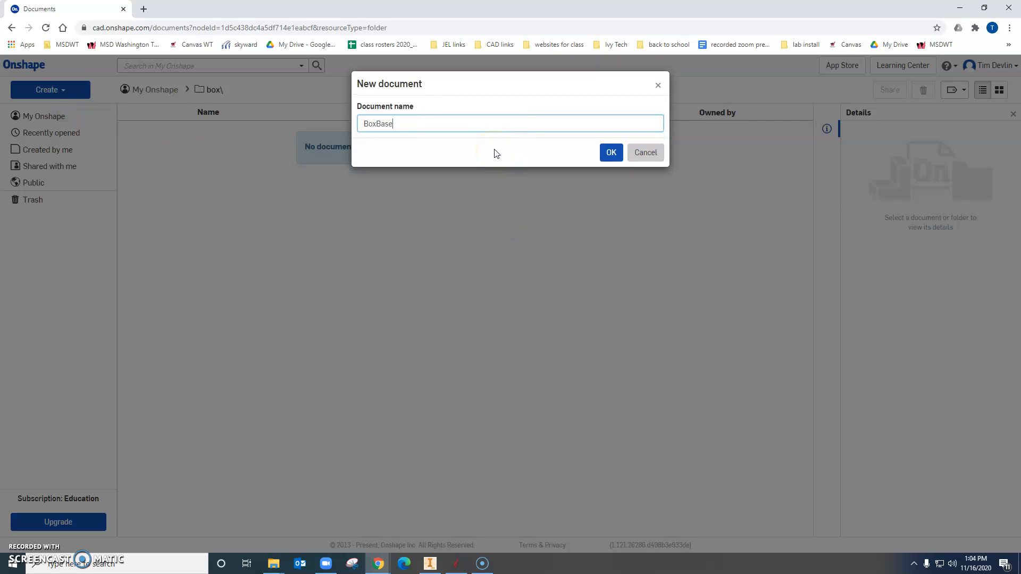
left_click(606, 152)
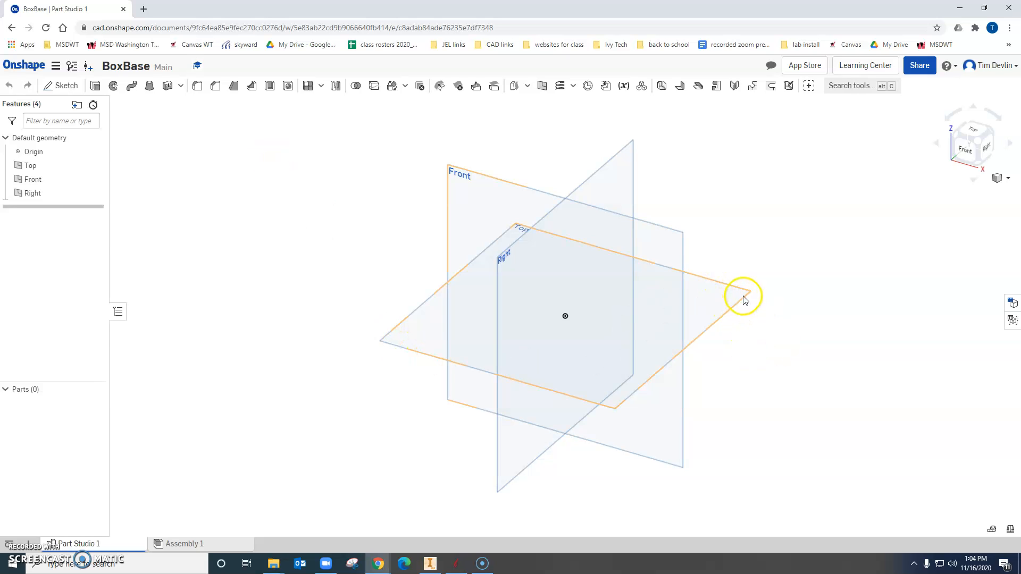
Start a sketch on the Top plane and draw a center point rectangle of about 3.36 by 4.11 in from the origin.
left_click(59, 86)
left_click(394, 333)
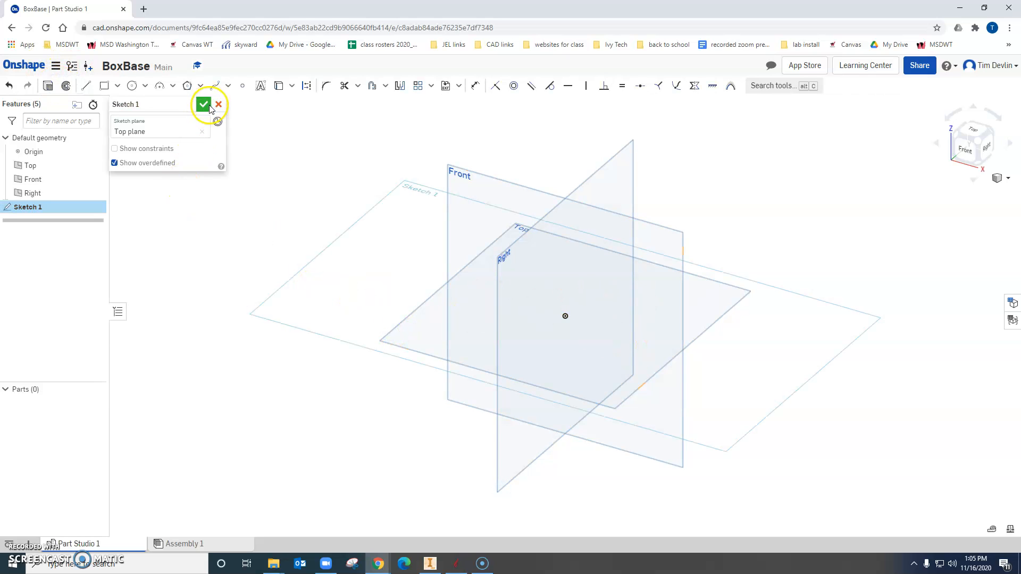
left_click(31, 546)
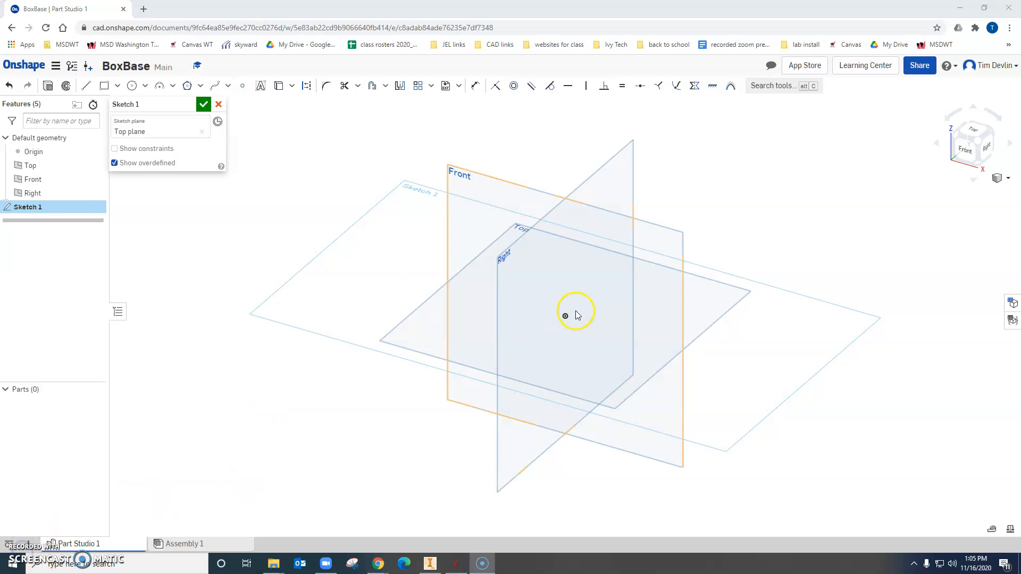
left_click(117, 86)
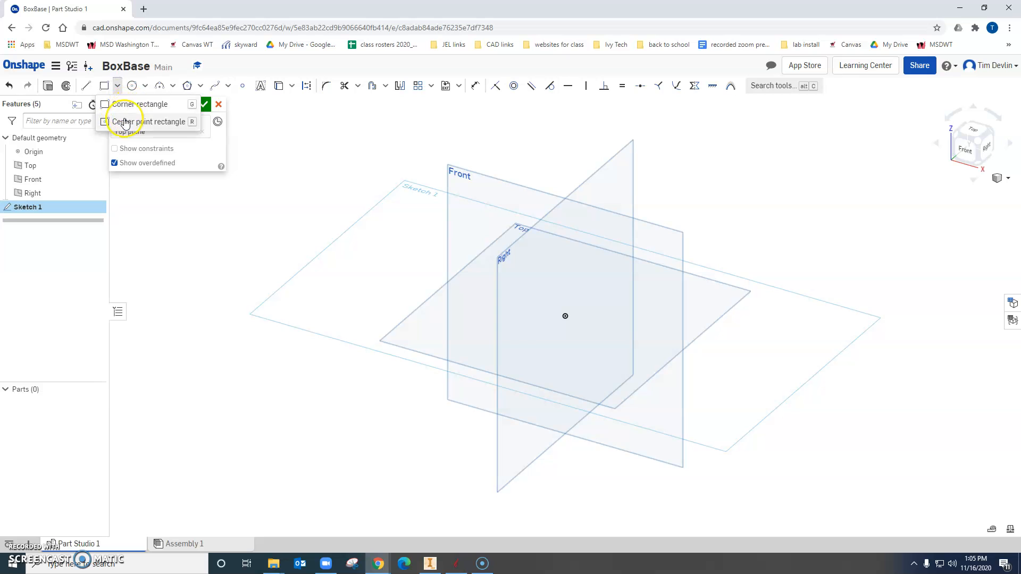
left_click(125, 120)
mouse_move(602, 308)
left_mouse_down()
mouse_move(652, 294)
mouse_move(681, 306)
mouse_move(677, 295)
left_mouse_up()
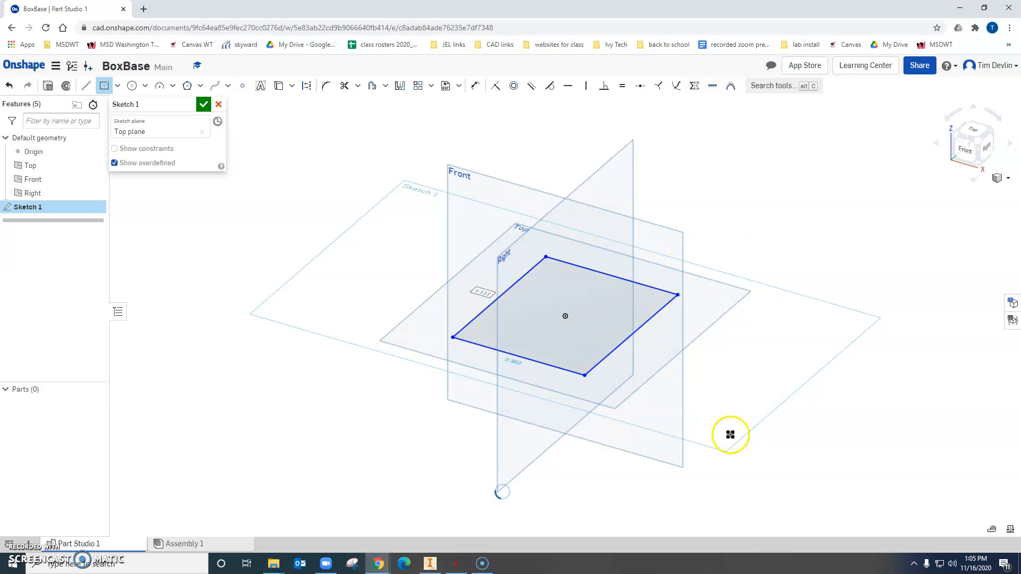
Constrain two adjacent sides of the rectangle as equal and dimension its back edge to 3 in.
key("e")
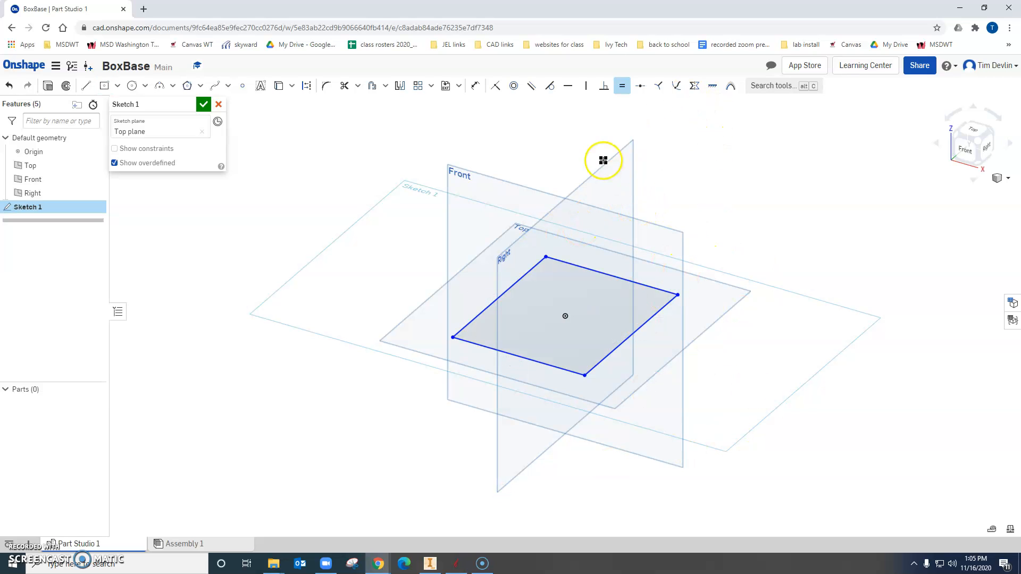
left_click(624, 276)
left_click(644, 325)
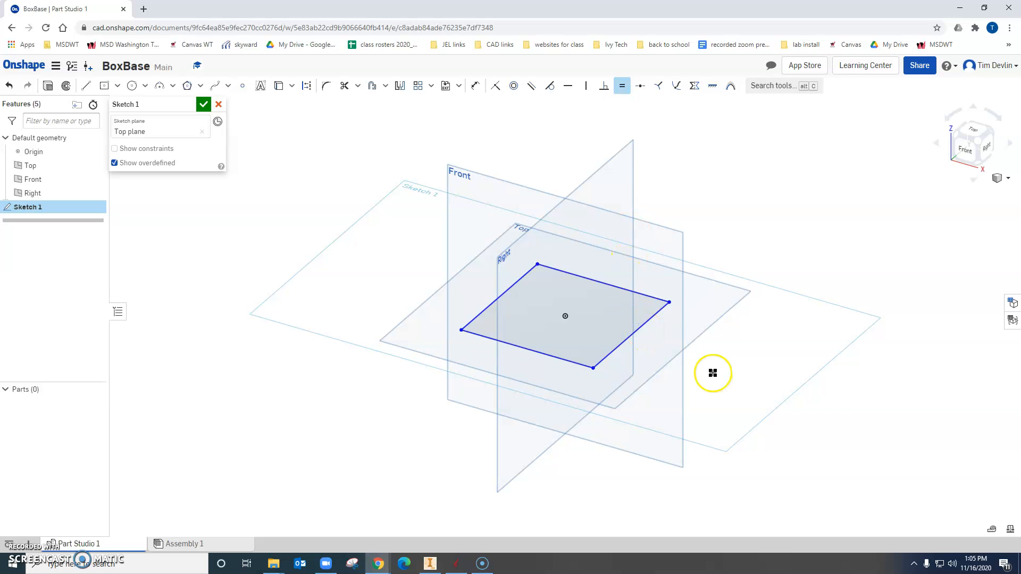
key("u")
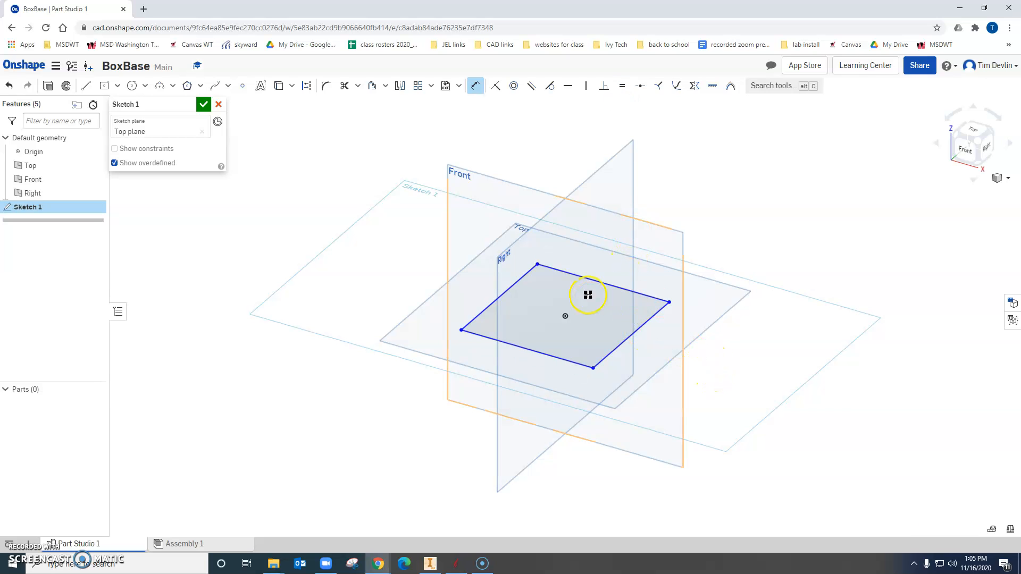
left_click(599, 285)
left_click(622, 232)
type("3")
key("Return")
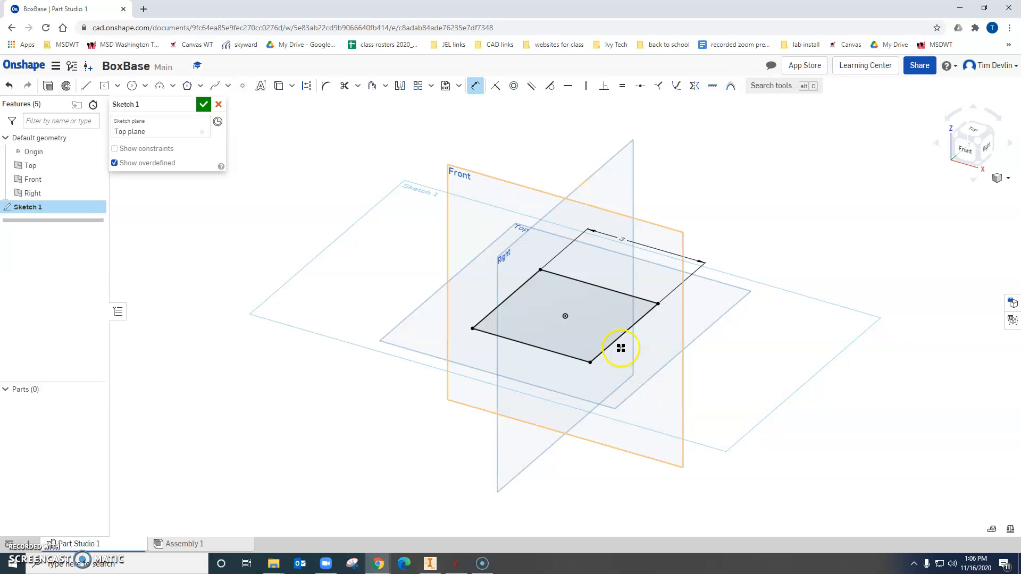
Draw four small corner rectangles as tabs, one projecting outward from each edge of the square.
scroll(620, 348, "up", 3)
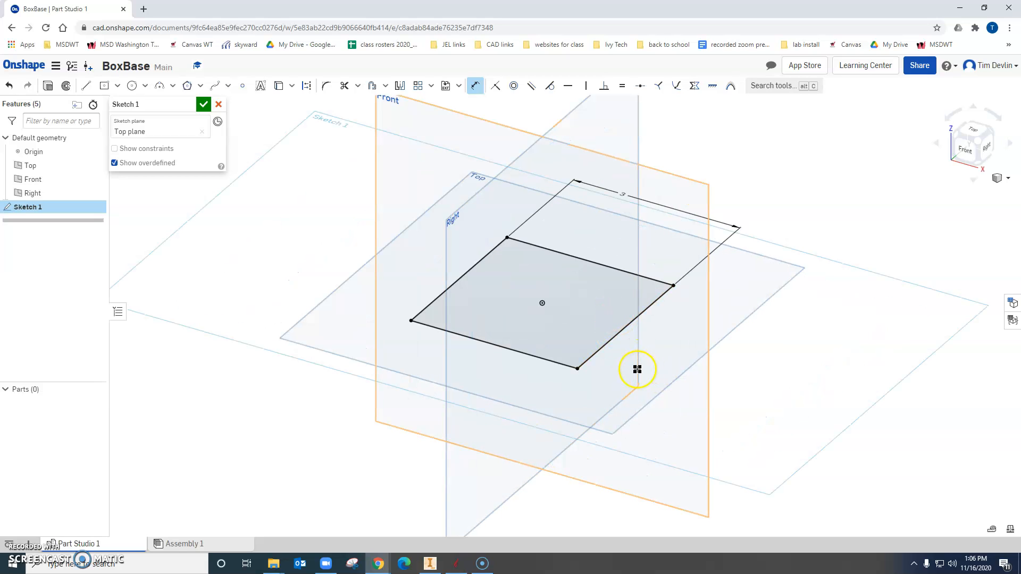
left_click(104, 87)
left_click(117, 87)
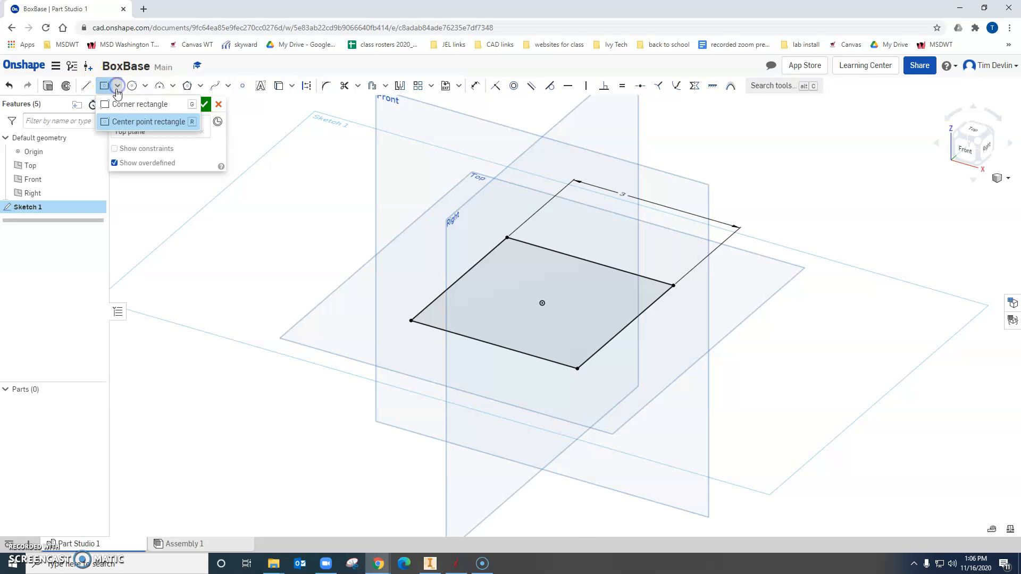
left_click(139, 104)
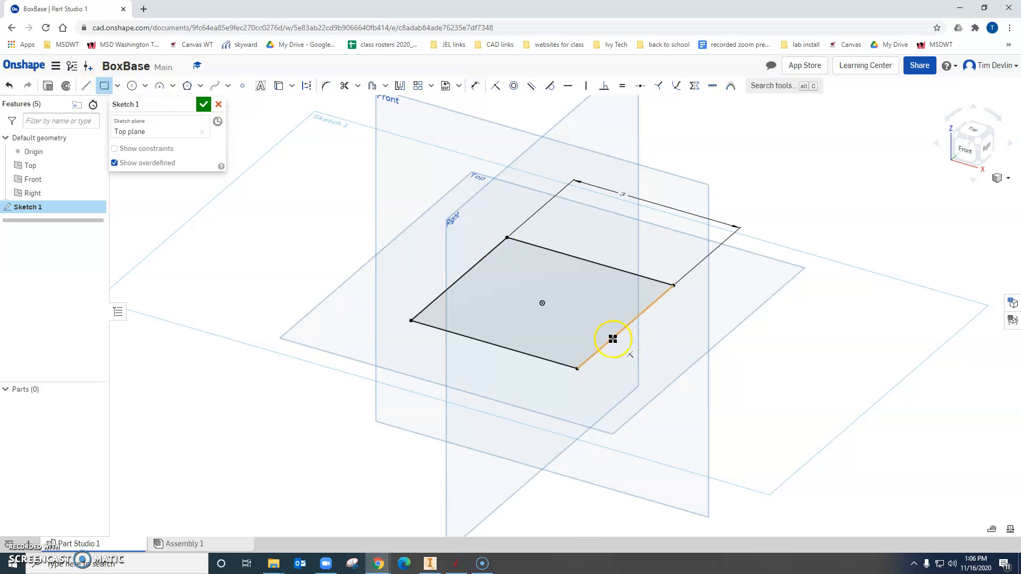
left_click_drag(612, 342, 652, 323)
left_click_drag(550, 247, 614, 255)
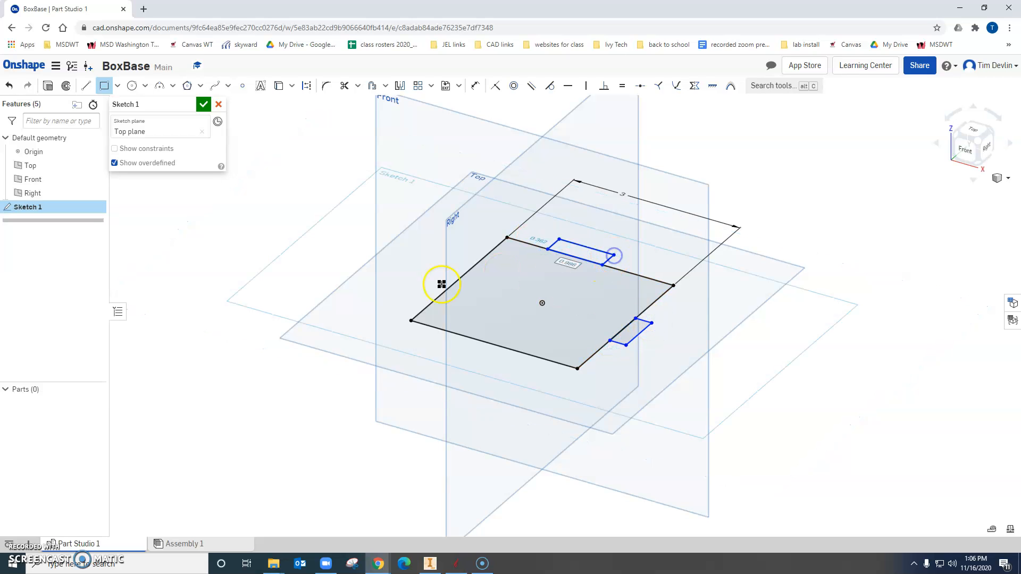
left_click_drag(445, 287, 452, 272)
left_click_drag(461, 335, 497, 362)
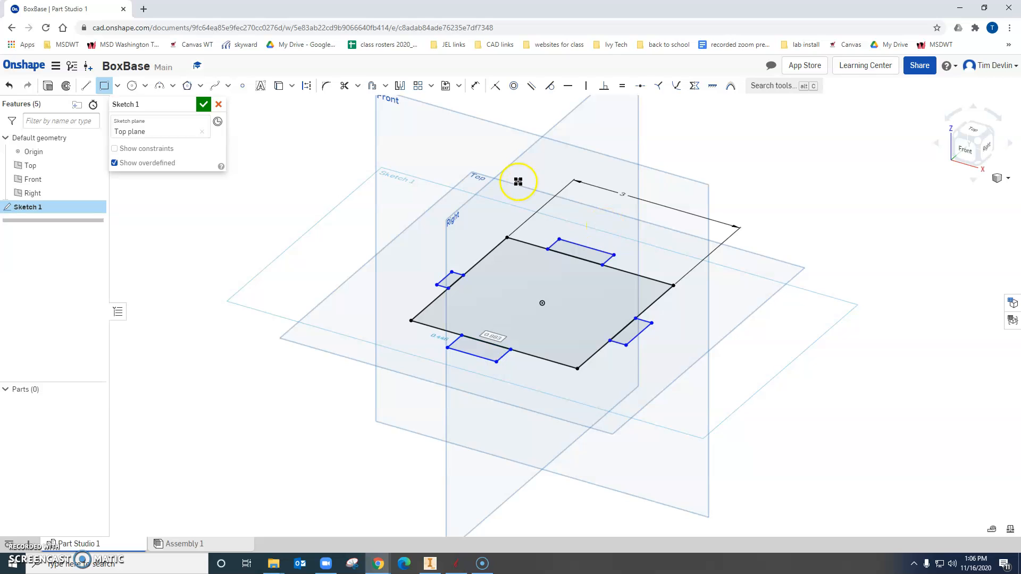
Place a sketch point at the midpoint of each tab's outer edge.
left_click(243, 86)
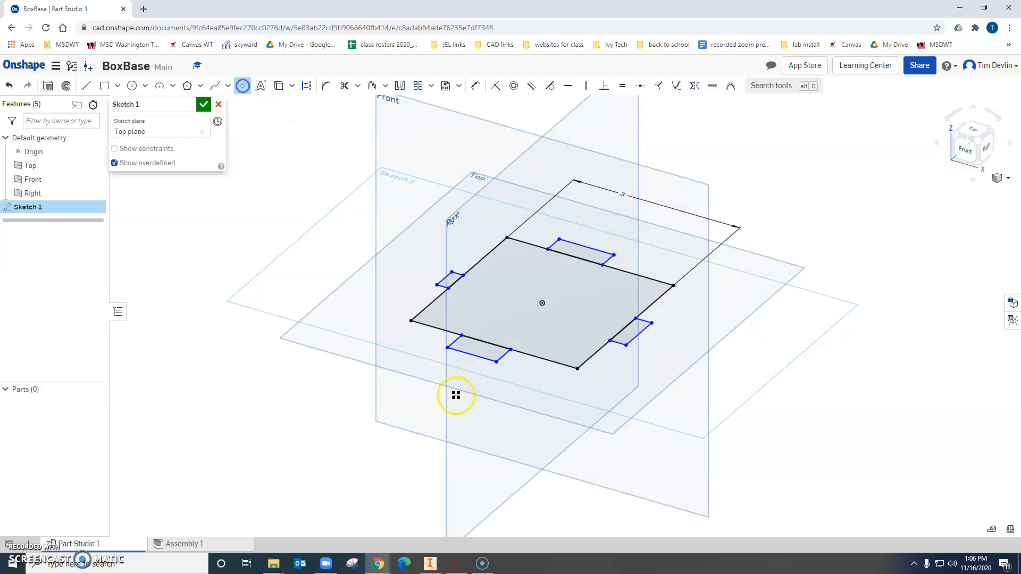
left_click(472, 354)
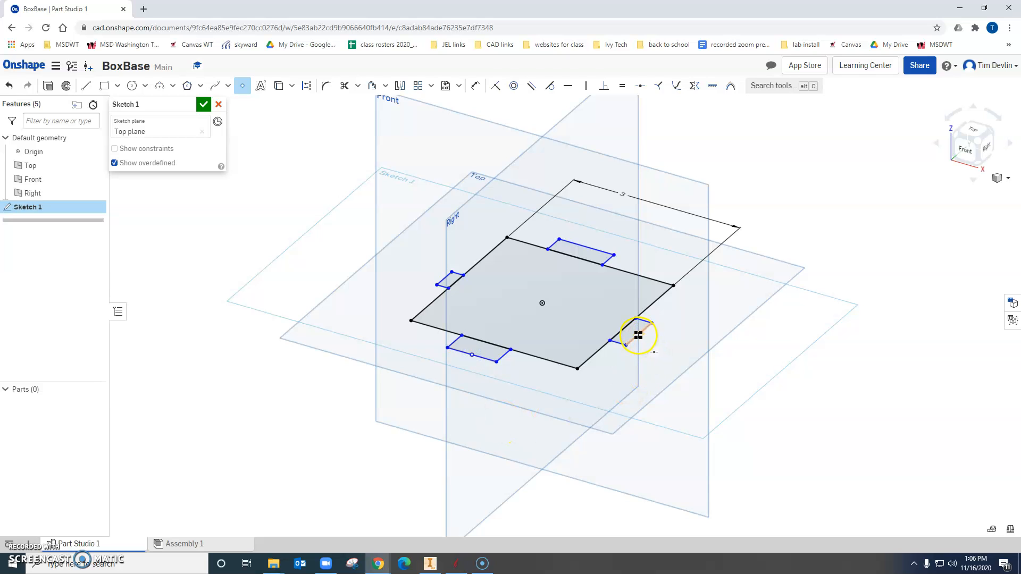
left_click(586, 247)
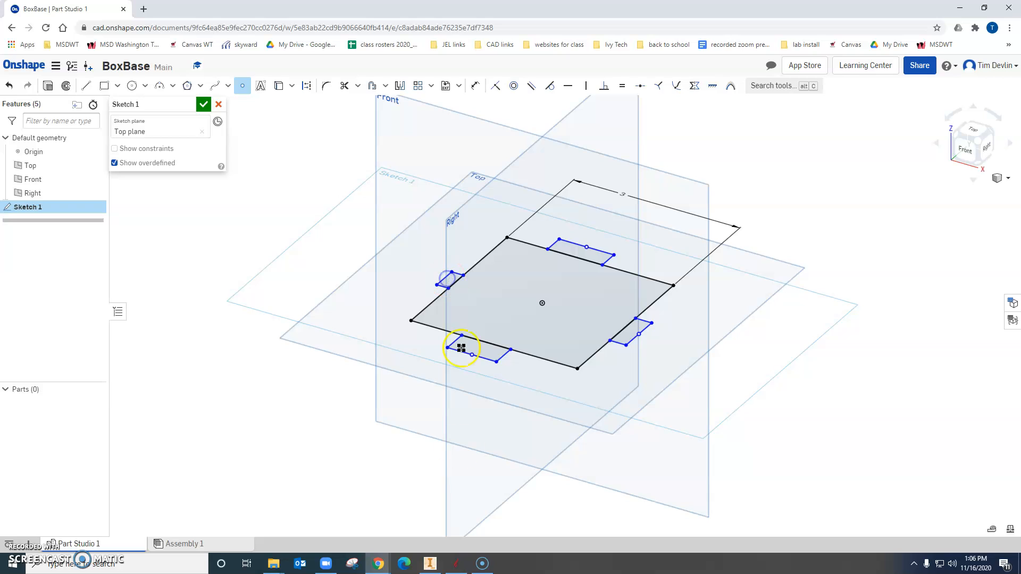
Align the two side tabs' midpoints horizontally and the front and back tabs' midpoints vertically with the origin.
left_click(569, 87)
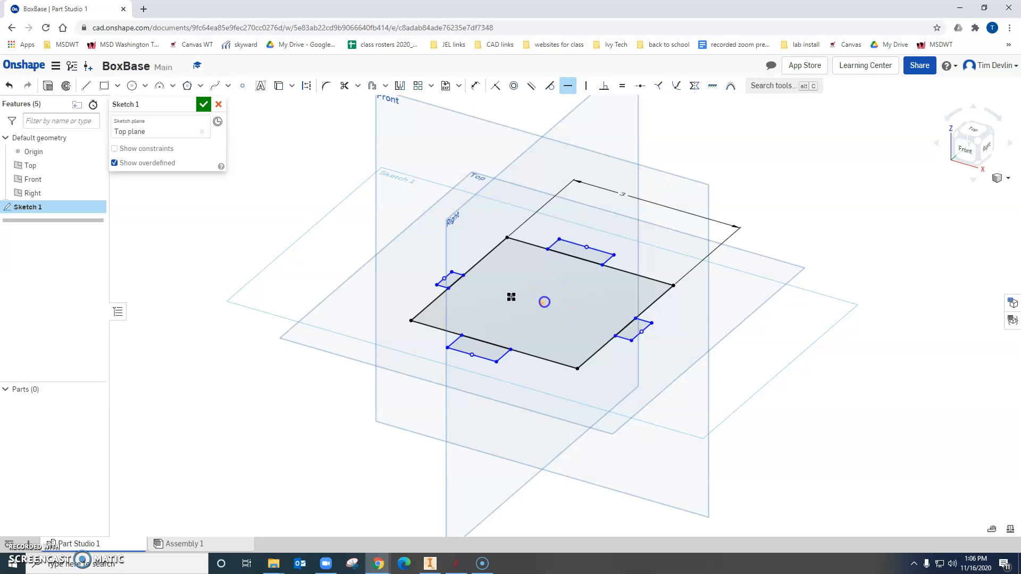
left_click(446, 277)
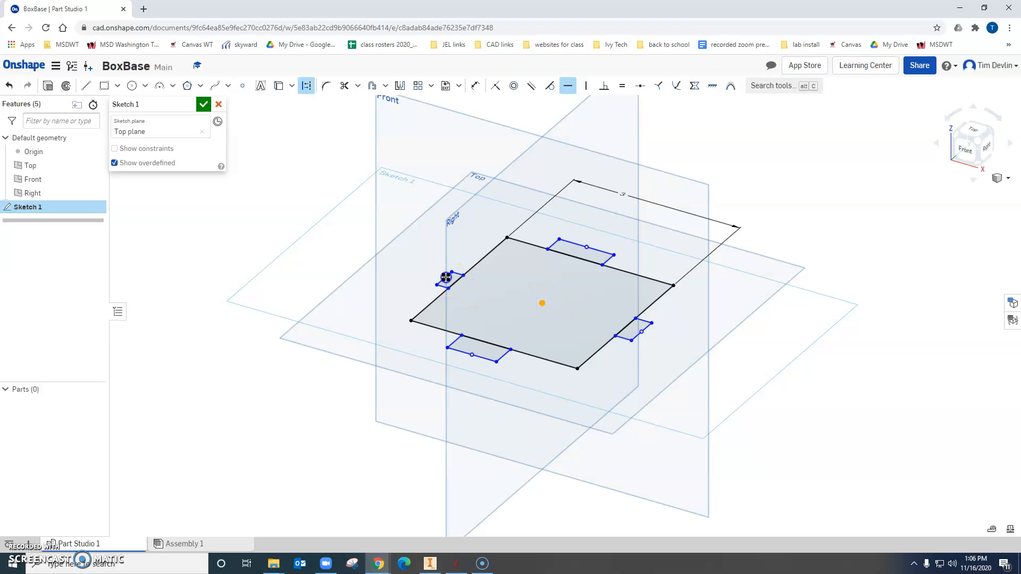
left_click(586, 86)
left_click(544, 304)
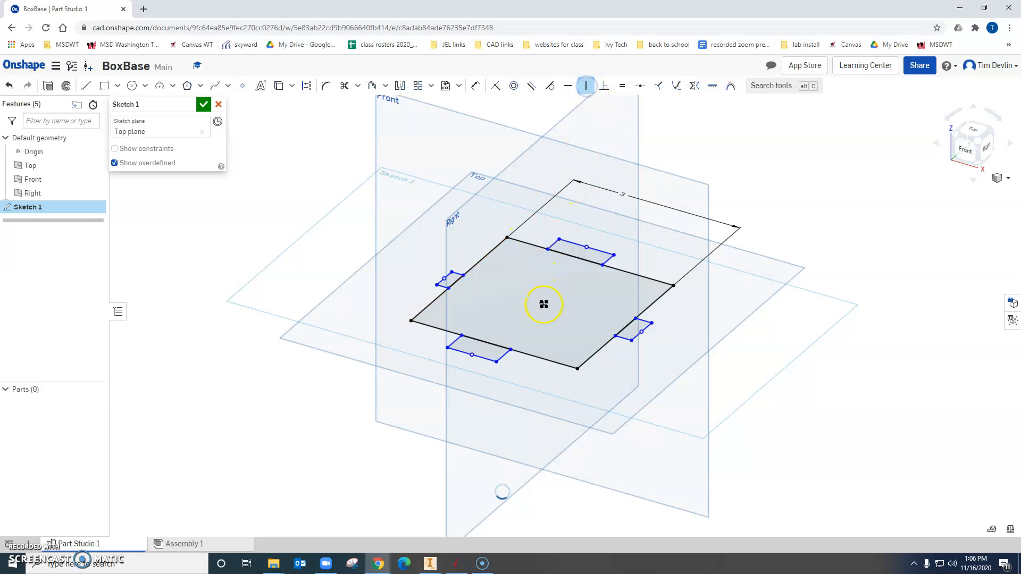
left_click(587, 247)
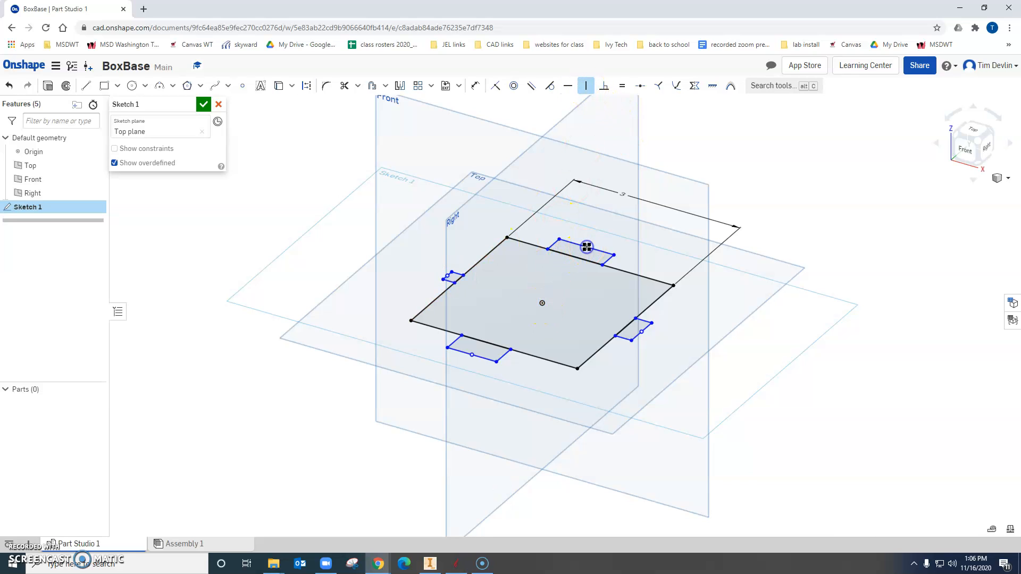
left_click(542, 302)
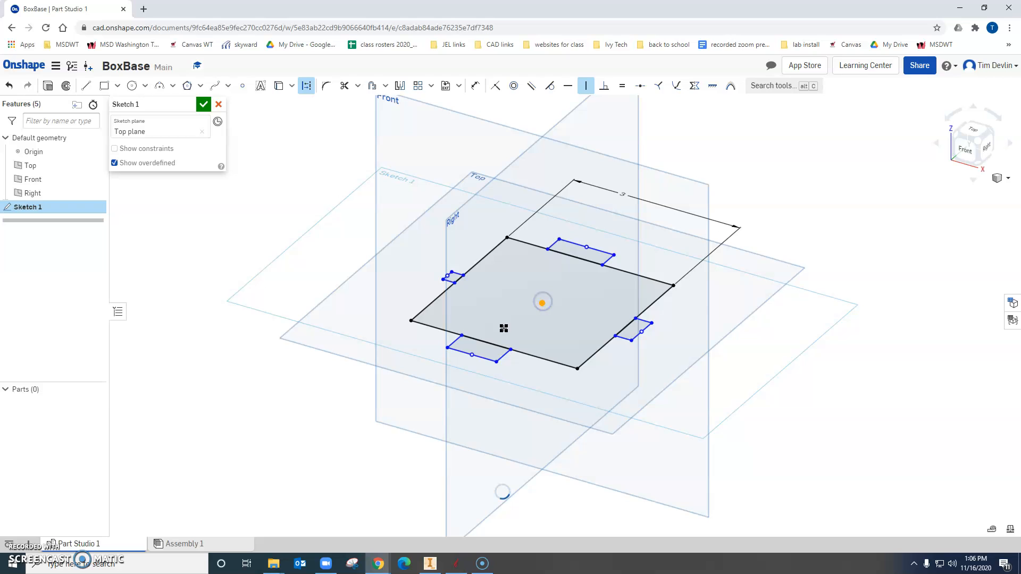
left_click(473, 354)
left_click(801, 145)
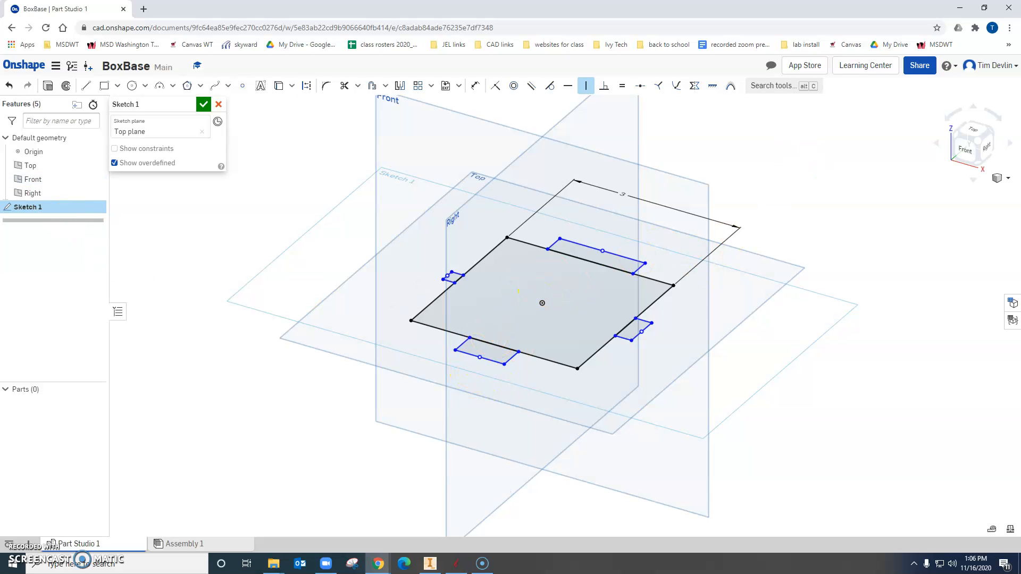
Apply equal constraints to the outer edges of all four tabs.
key("e")
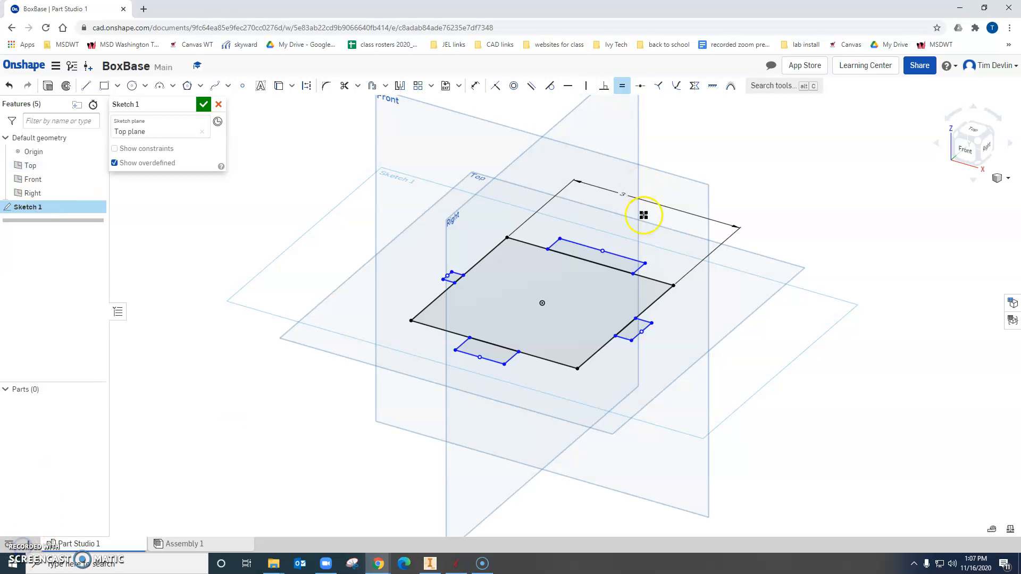
left_click(621, 253)
left_click(646, 327)
left_click(647, 328)
left_click(496, 365)
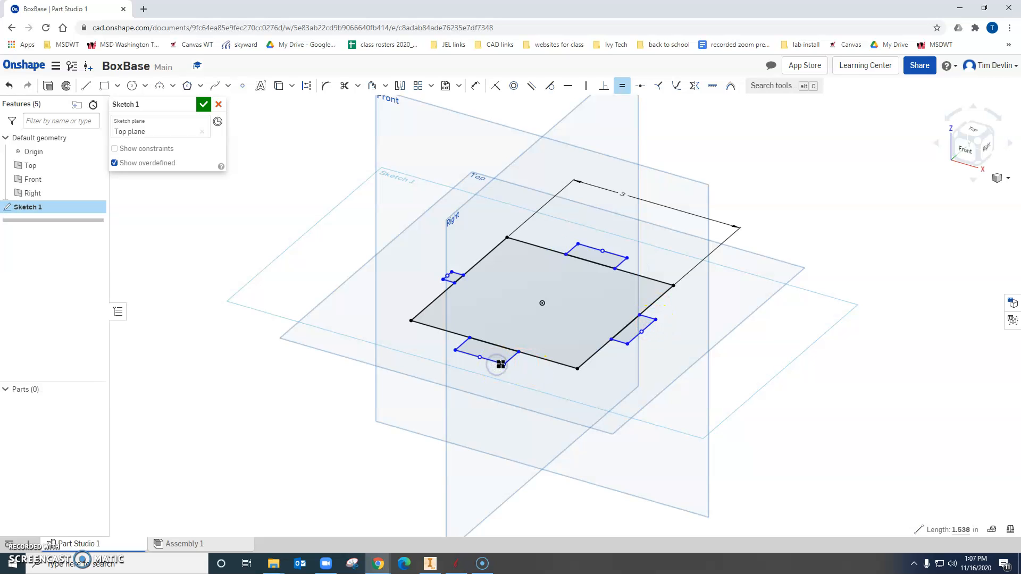
left_click(638, 337)
scroll(450, 280, "up", 3)
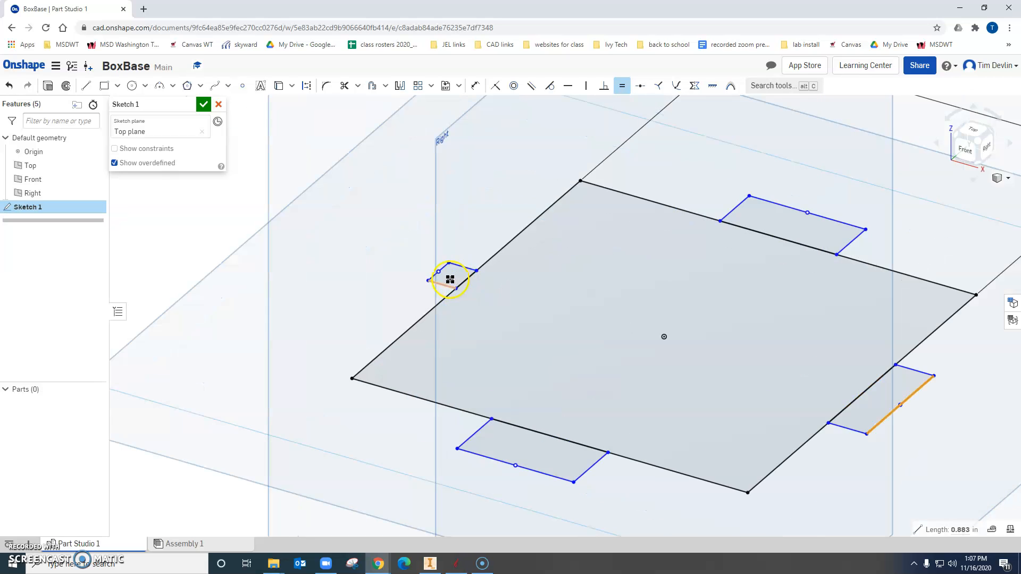
left_click(443, 268)
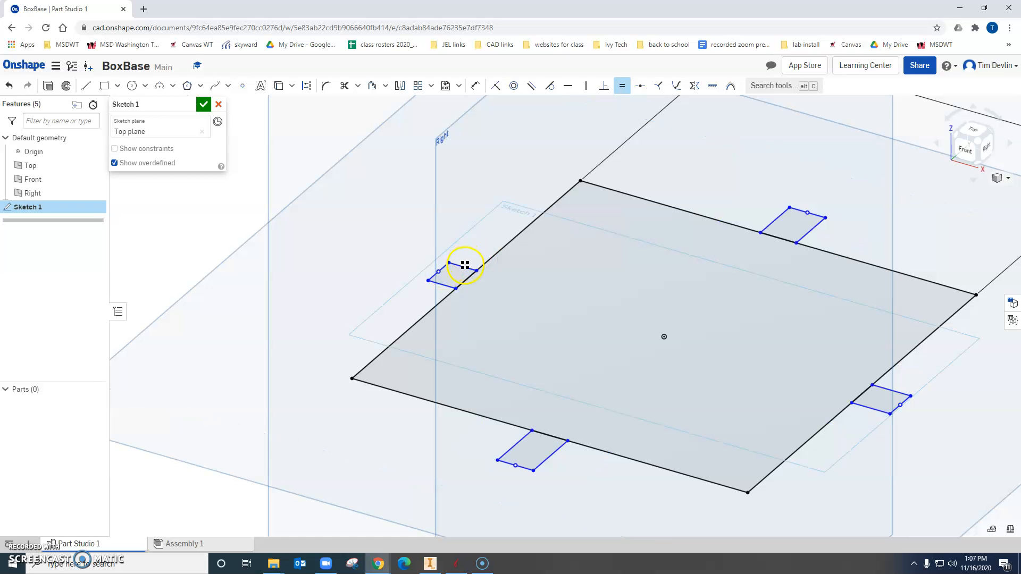
Apply equal constraints to the short edges of the four tabs so their depths match.
left_click(770, 221)
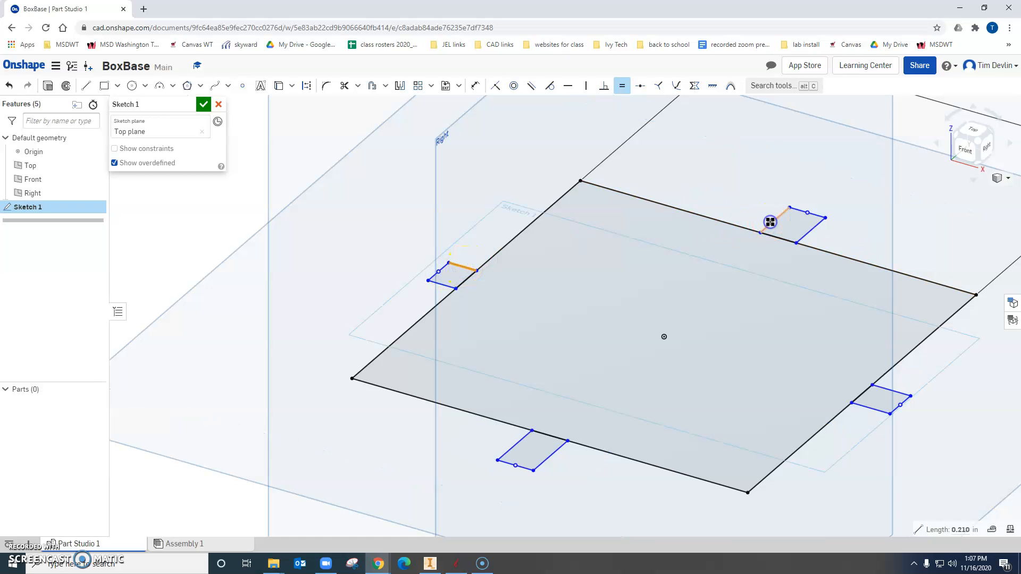
left_click(895, 390)
left_click(815, 244)
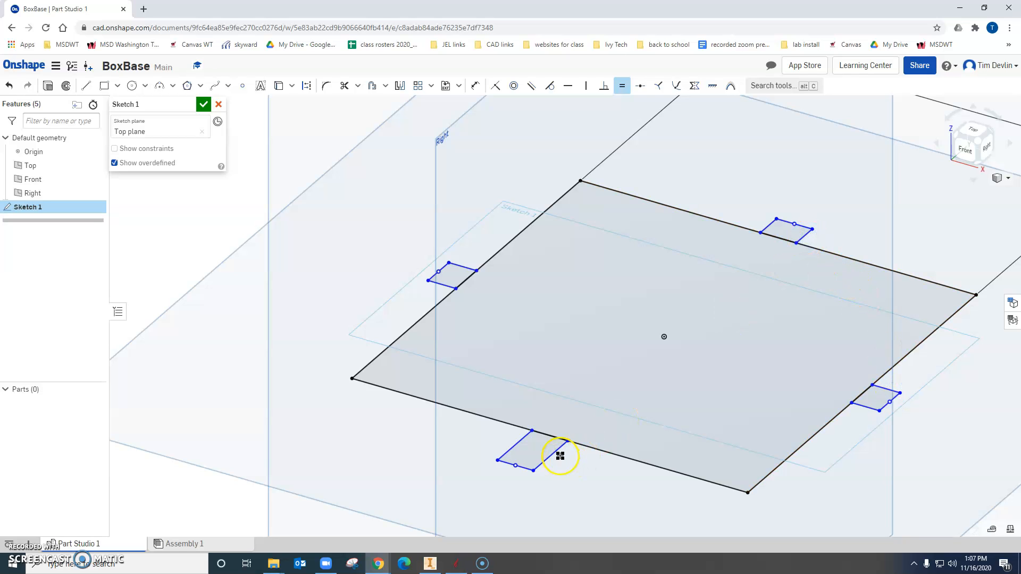
left_click(855, 402)
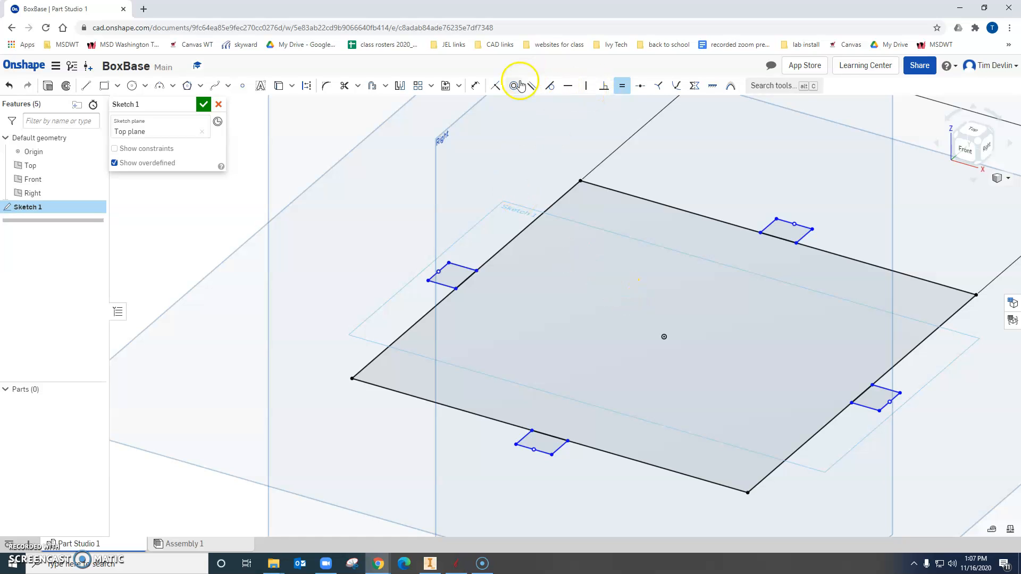
Dimension the outer edge of the left tab to 1 in.
left_click(475, 85)
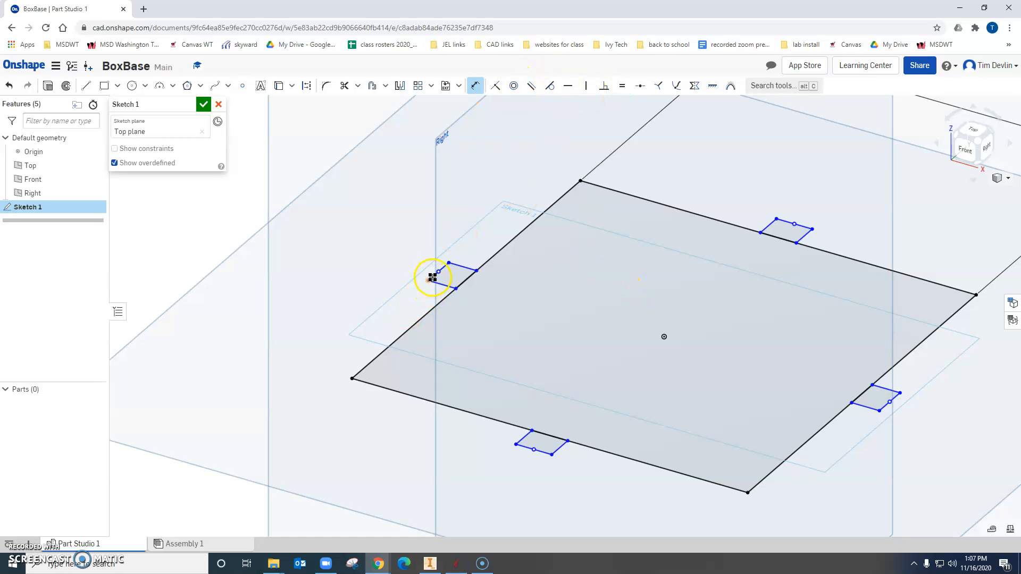
left_click(434, 278)
left_click(414, 264)
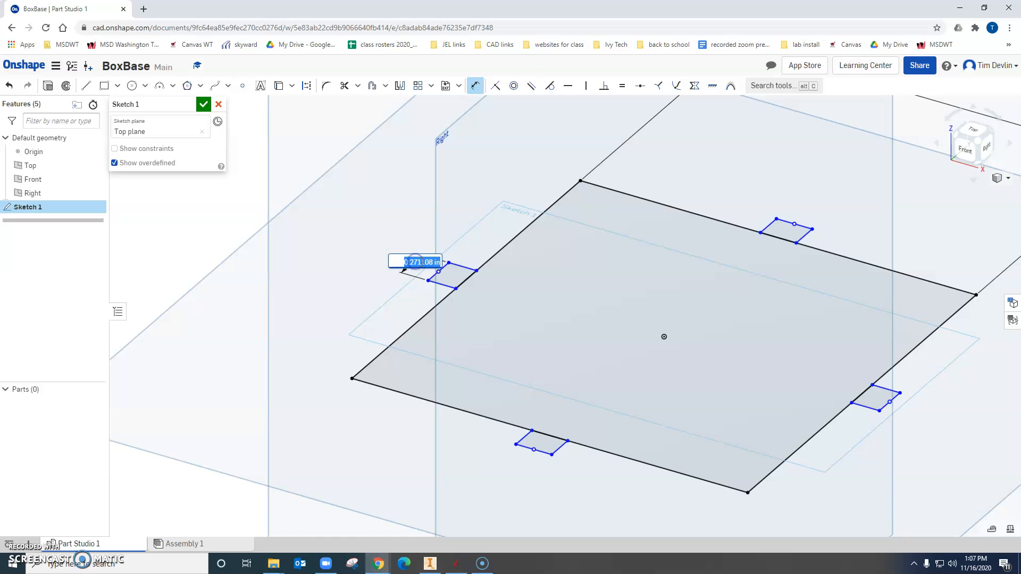
key("Return")
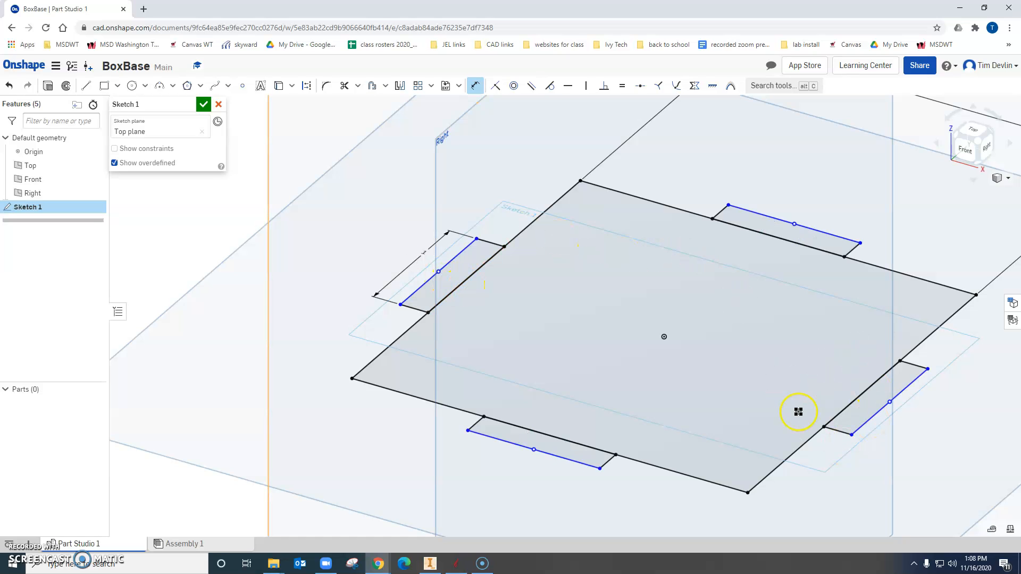
Dimension the back tab's short edge to 0.125 in and finish the base sketch.
left_click(852, 252)
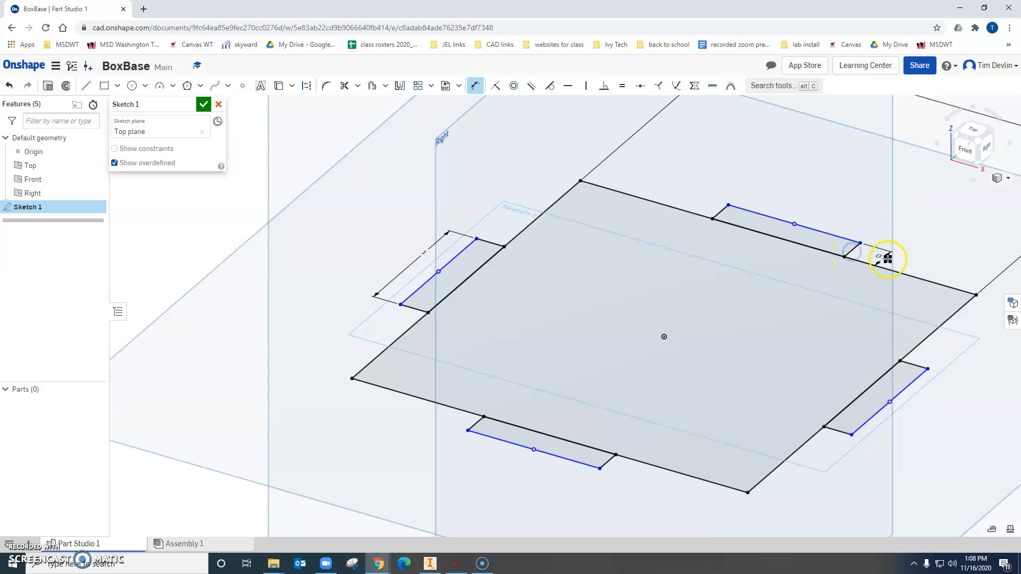
left_click(889, 260)
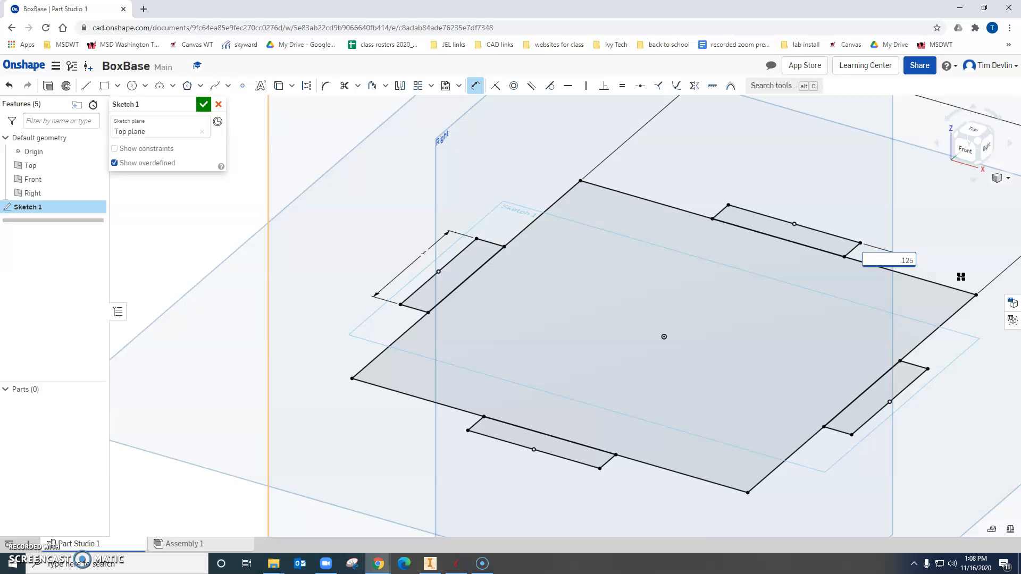
type(".125")
key("Return")
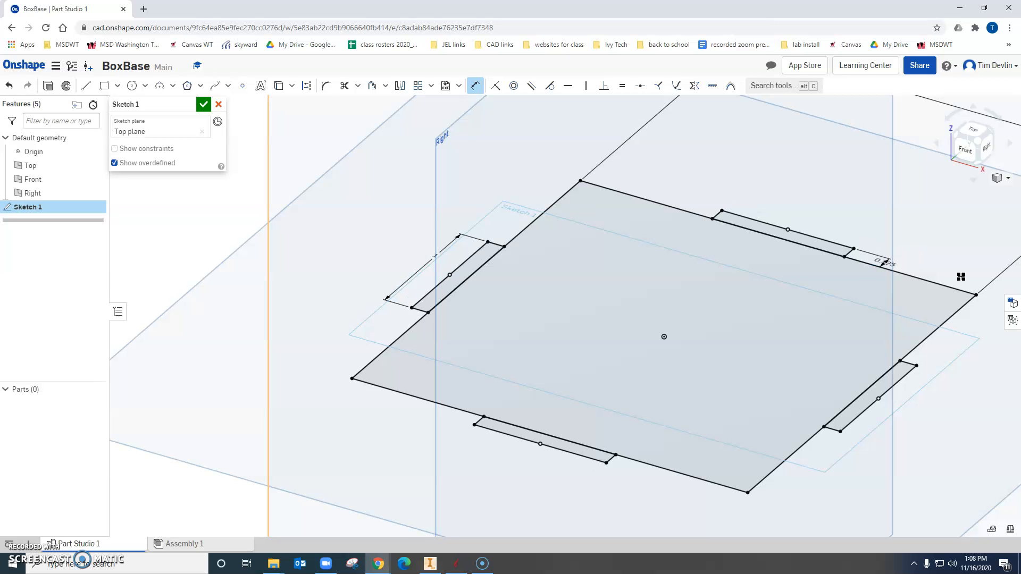
left_click(974, 131)
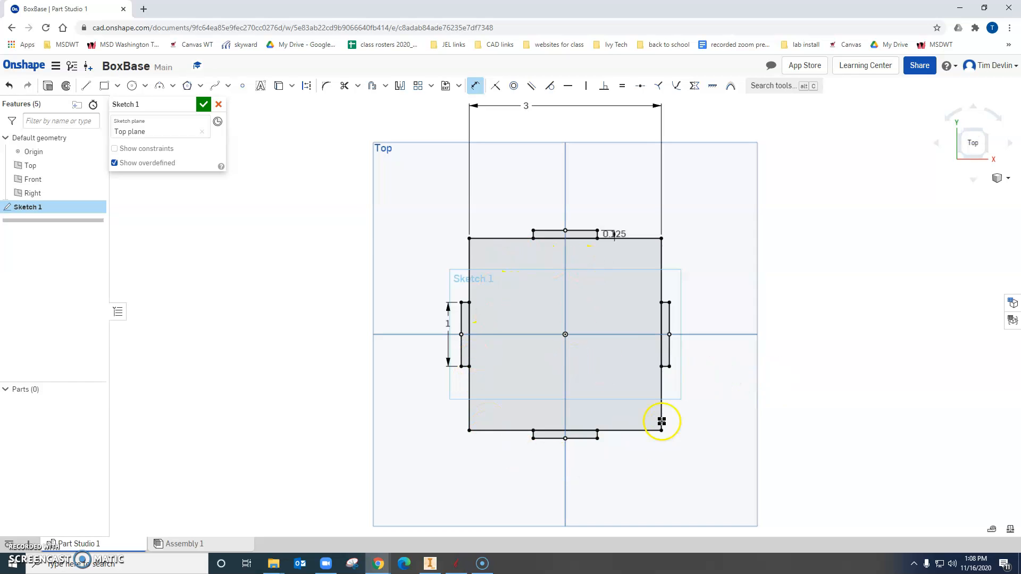
scroll(653, 346, "up", 2)
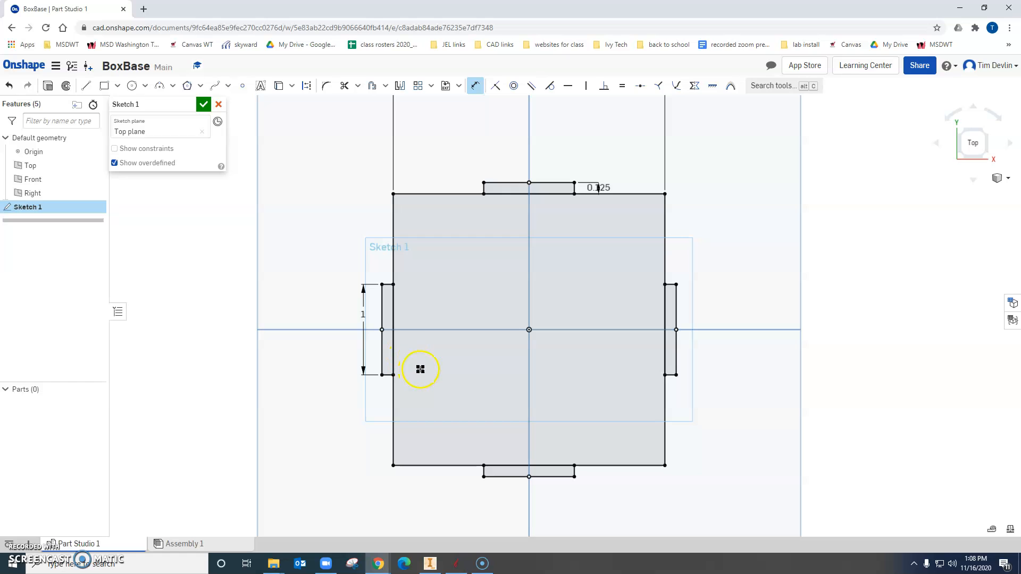
left_click(204, 105)
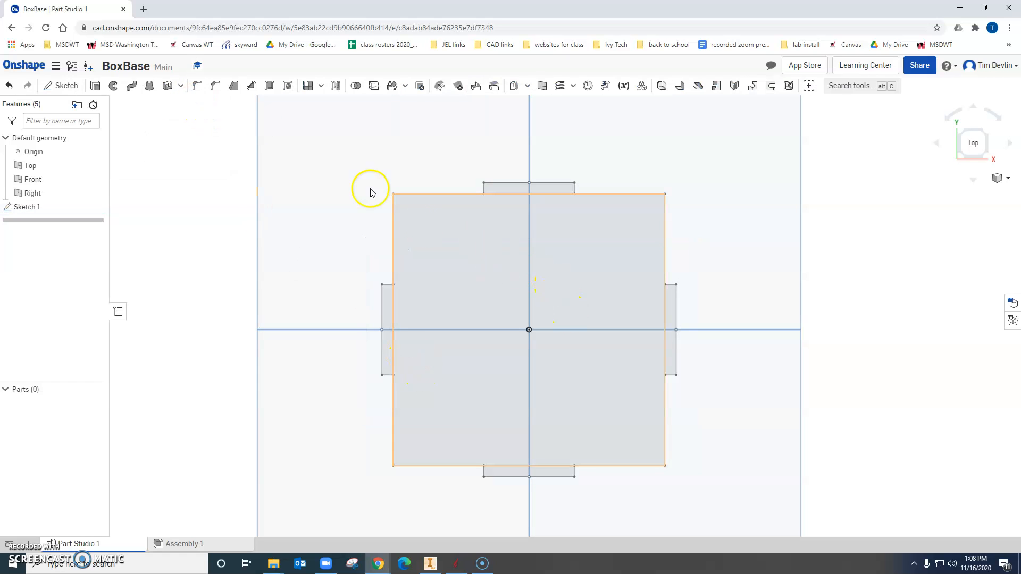
Extrude the square and all four tab regions as a new solid with a blind depth of 0.125 in.
left_click(95, 86)
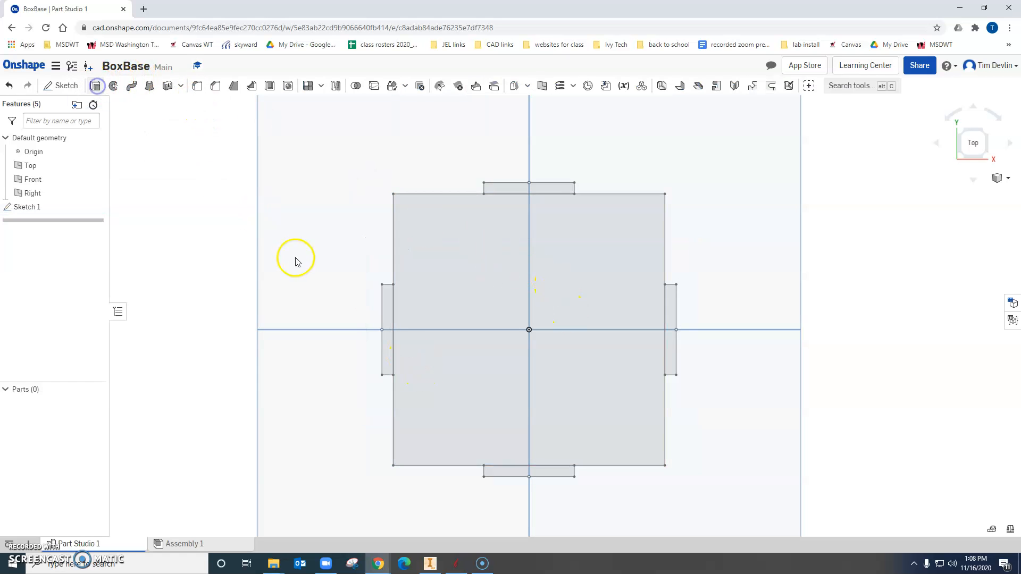
left_click(384, 308)
left_click(502, 188)
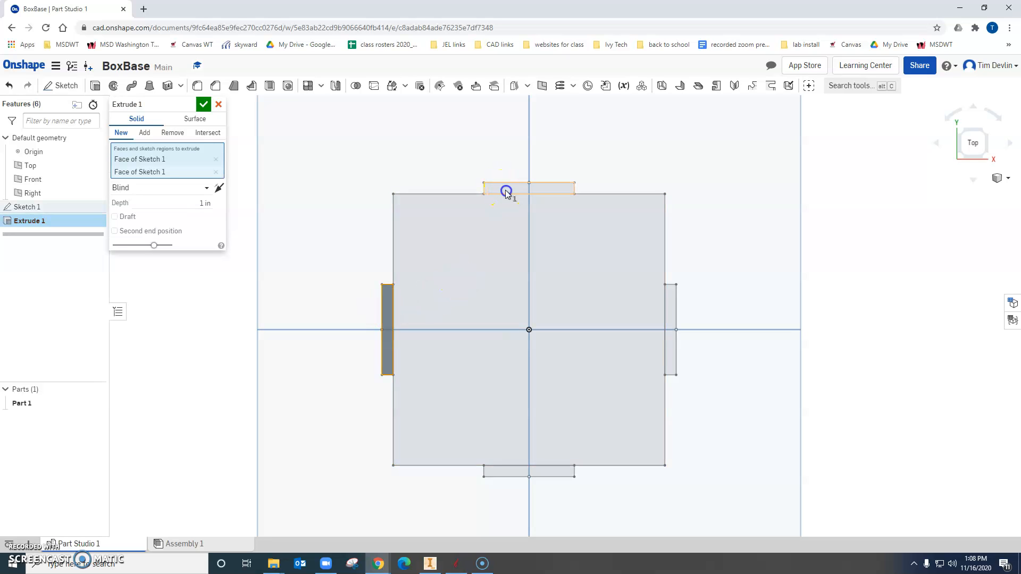
left_click(636, 326)
left_click(672, 314)
left_click(561, 474)
left_click(203, 221)
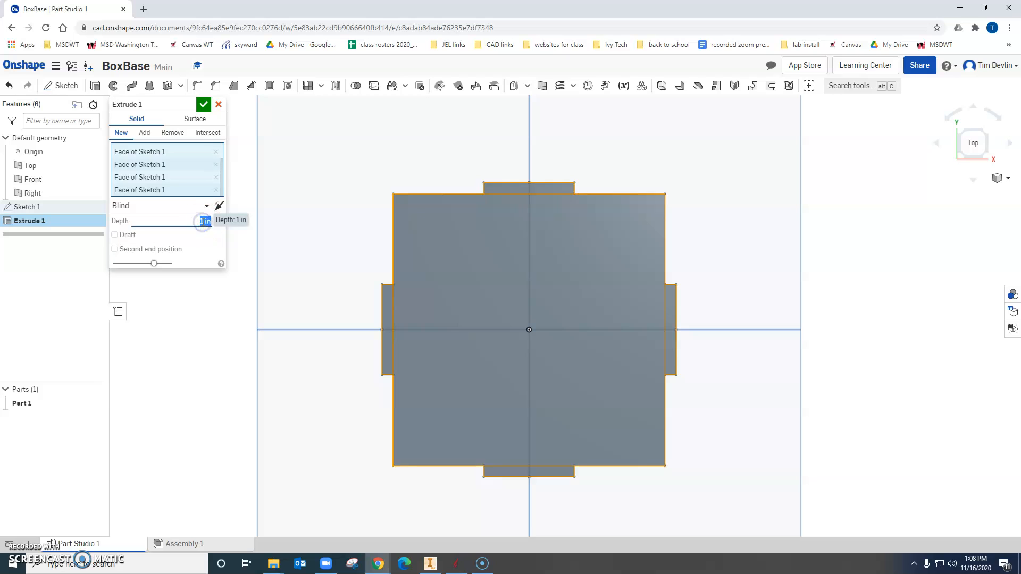
type("1.25")
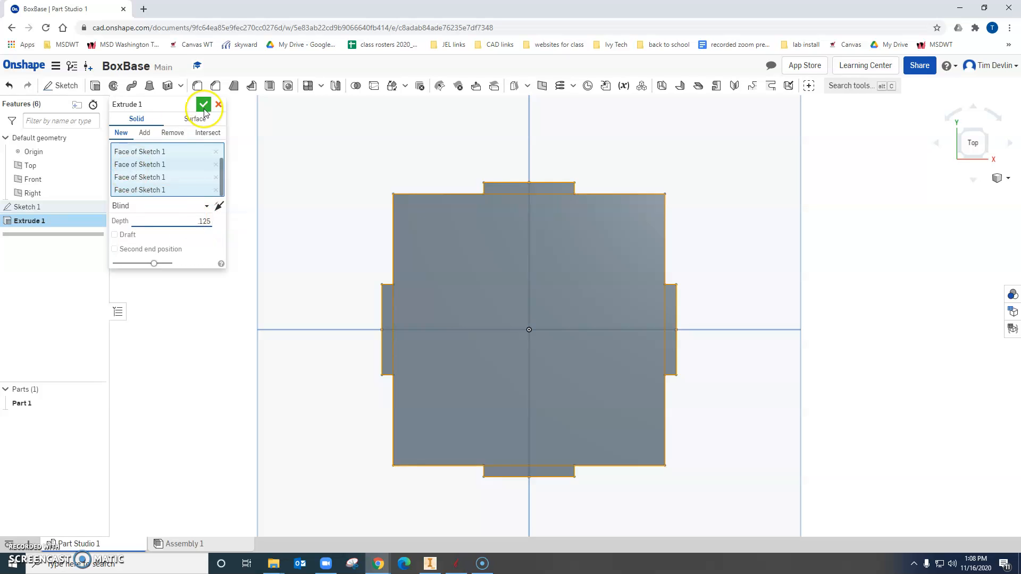
left_click(204, 104)
left_click(987, 137)
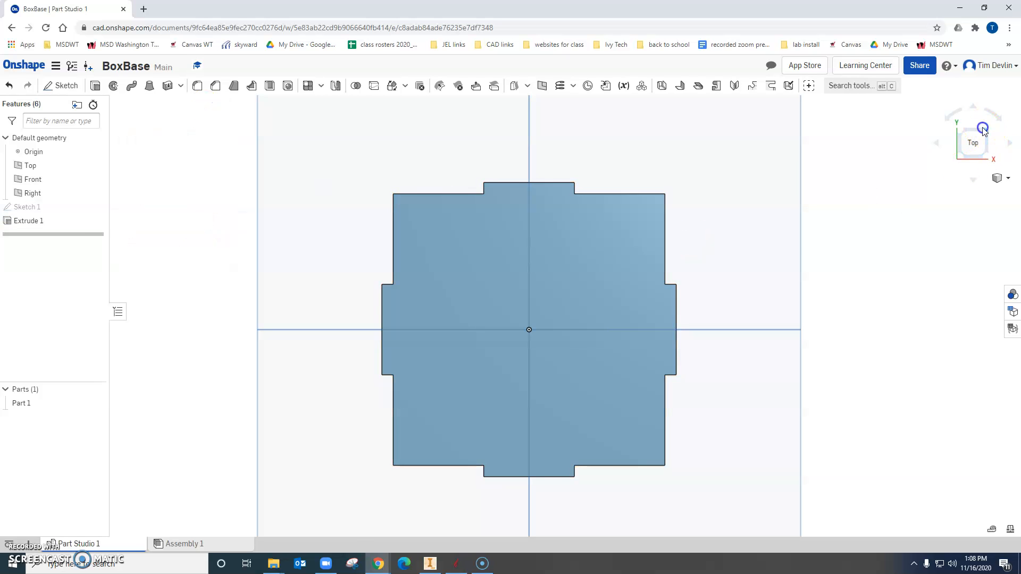
left_click(596, 310)
scroll(596, 310, "up", 5)
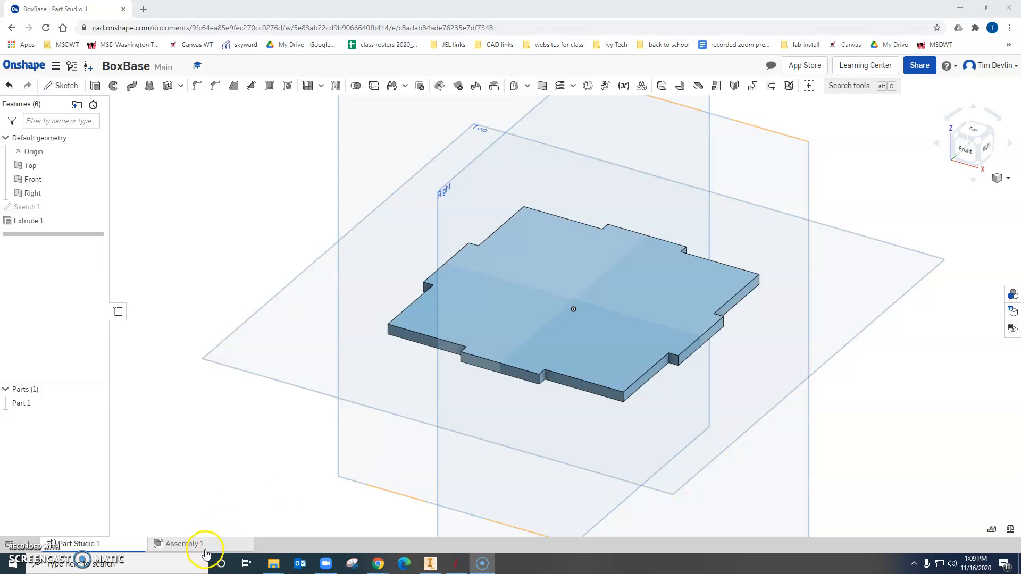
Insert the box base from Part Studio 1 into Assembly 1 at the assembly origin.
left_click(202, 542)
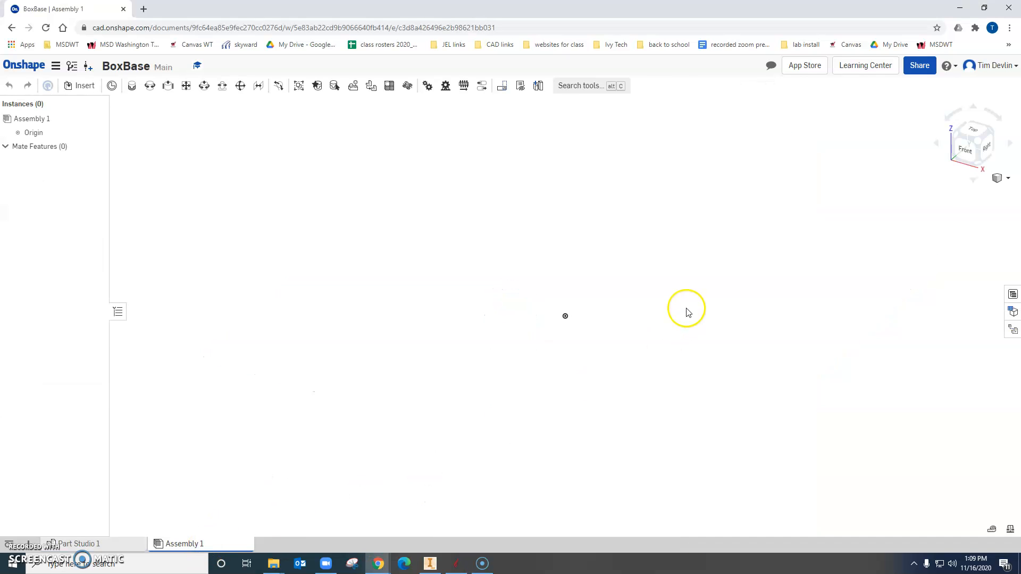
left_click(81, 85)
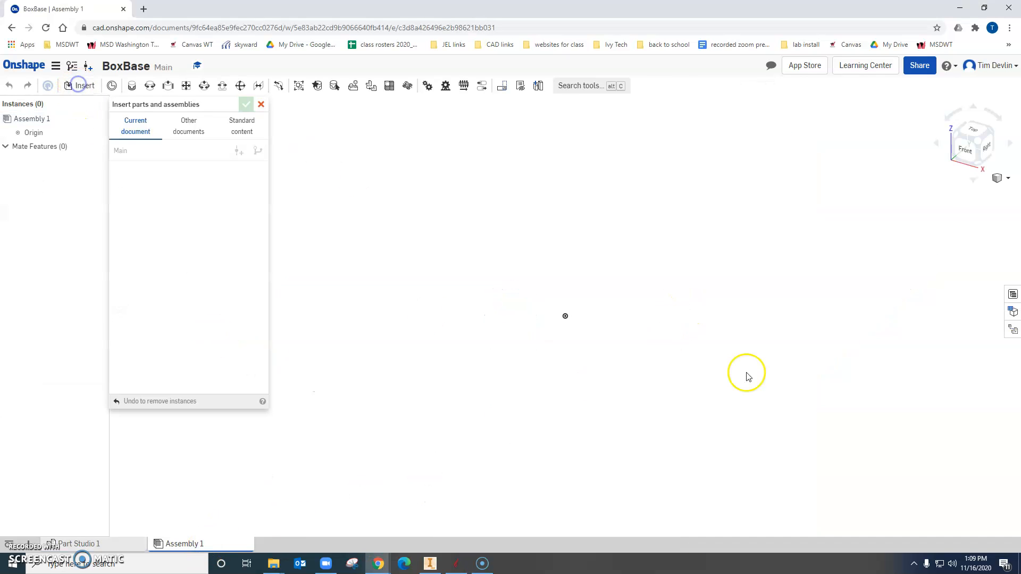
left_click(145, 235)
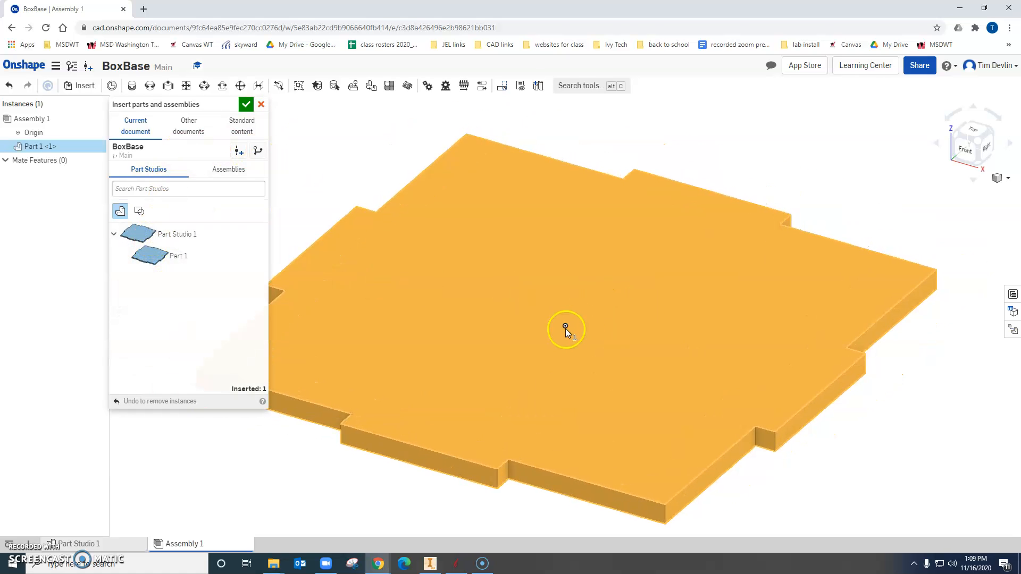
left_click(566, 328)
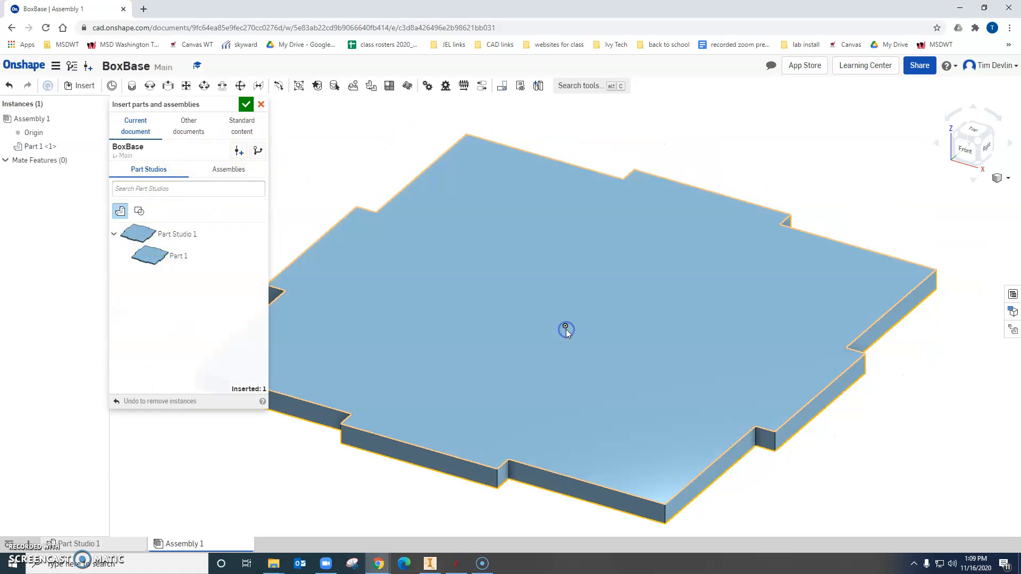
Fix the inserted base instance in place and finish inserting parts.
right_click(32, 152)
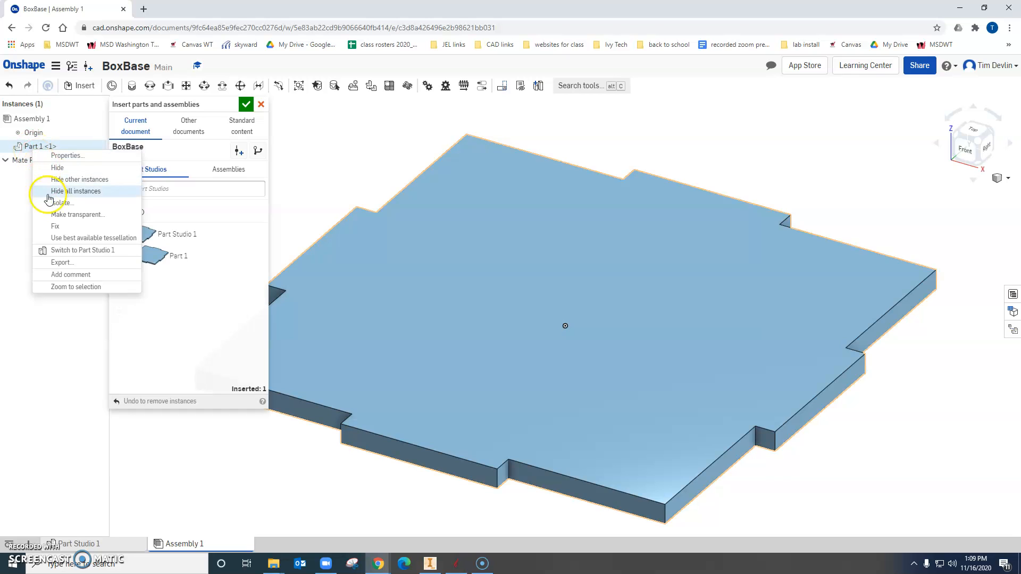
left_click(57, 227)
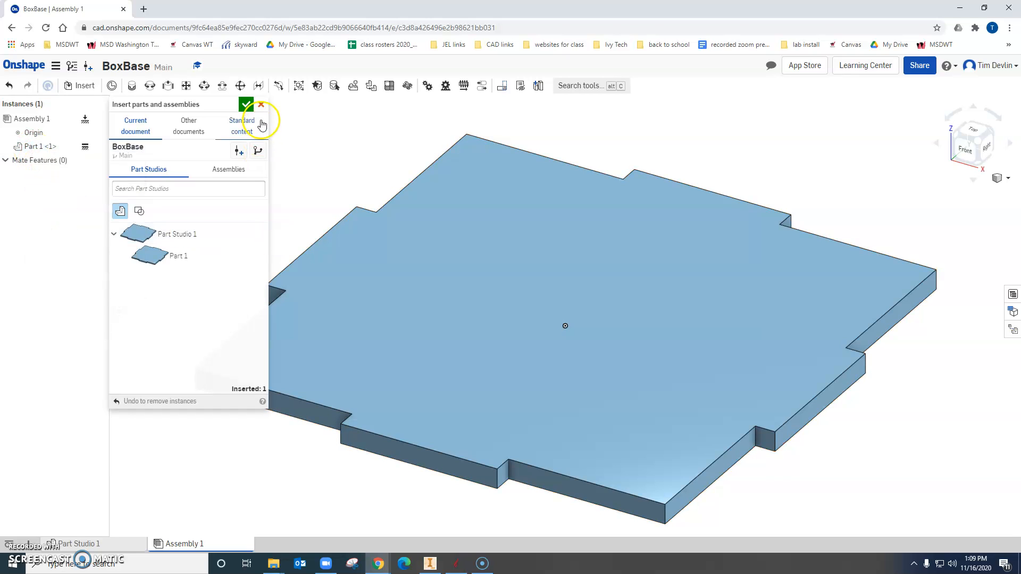
left_click(246, 105)
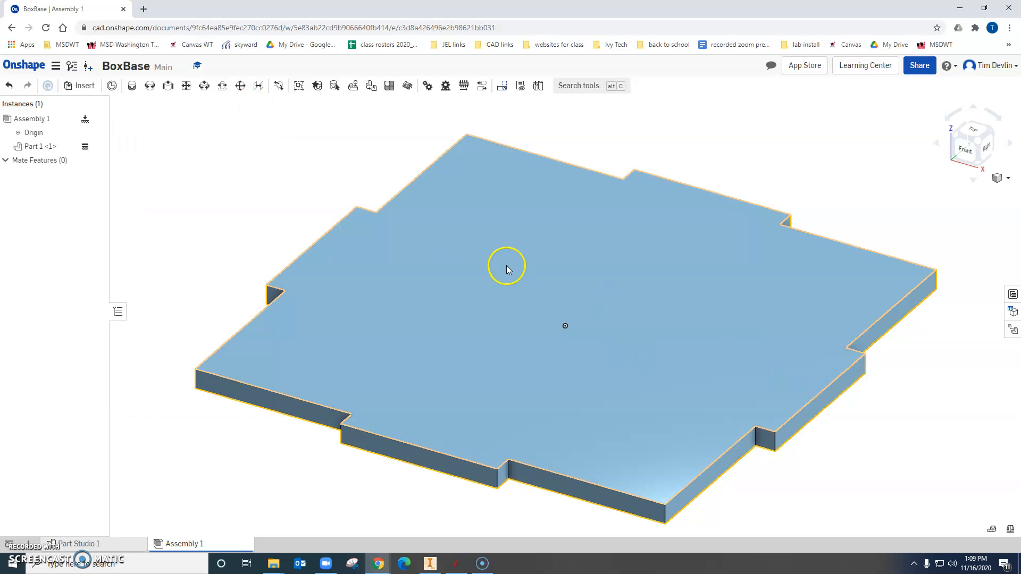
Create a new Part Studio in context of the assembly, using the assembly origin as its origin.
scroll(506, 258, "up", 3)
scroll(505, 256, "down", 3)
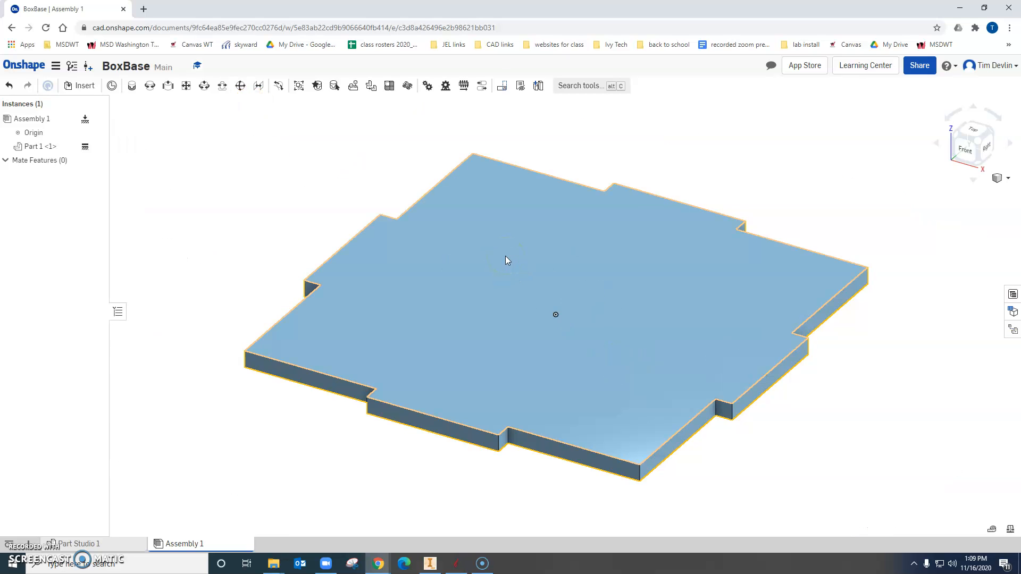
scroll(504, 256, "down", 1)
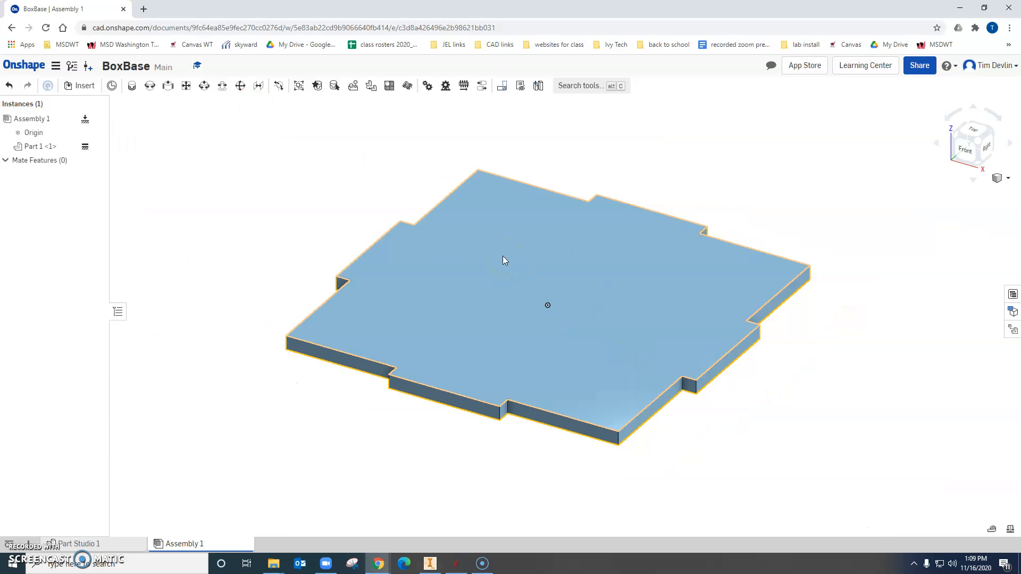
left_click(539, 86)
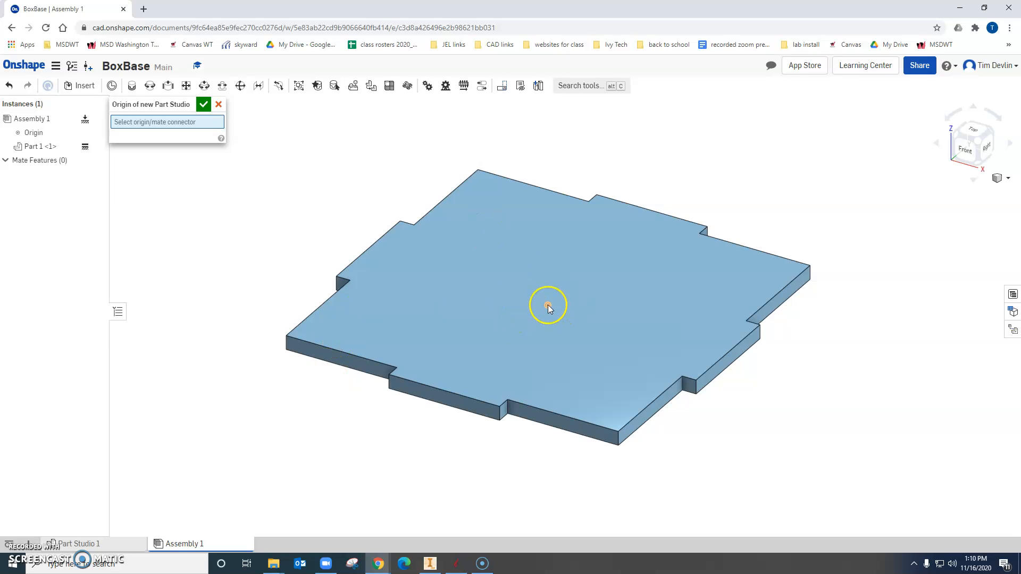
left_click(565, 314)
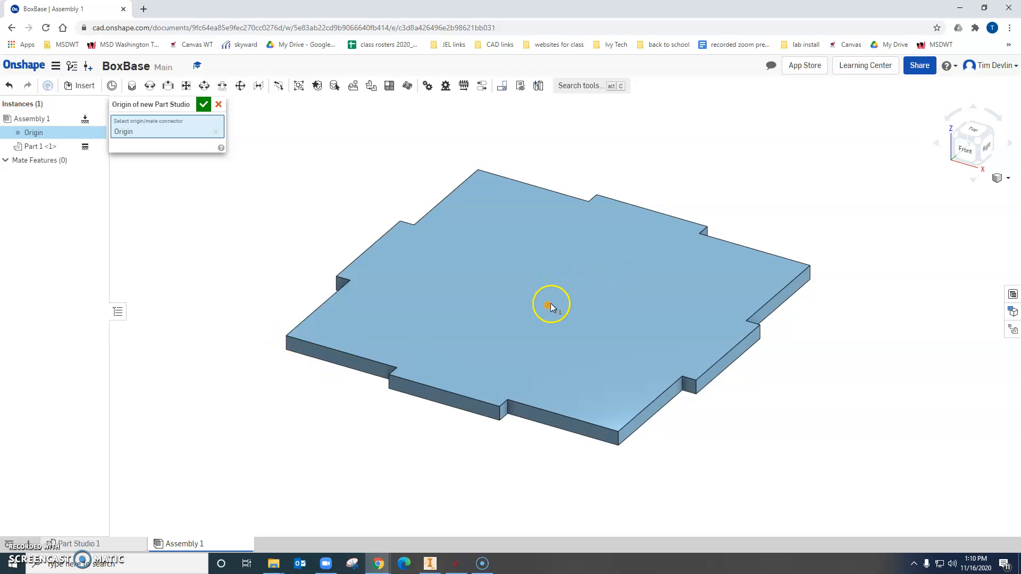
left_click(204, 106)
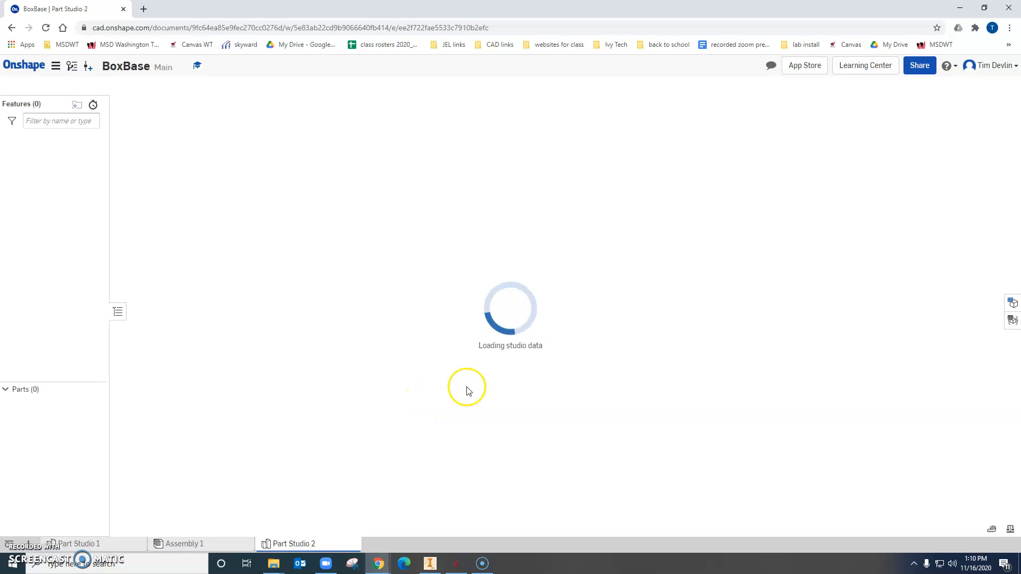
Start a sketch on the outer face of the base's front tab in the new Part Studio.
scroll(534, 331, "up", 2)
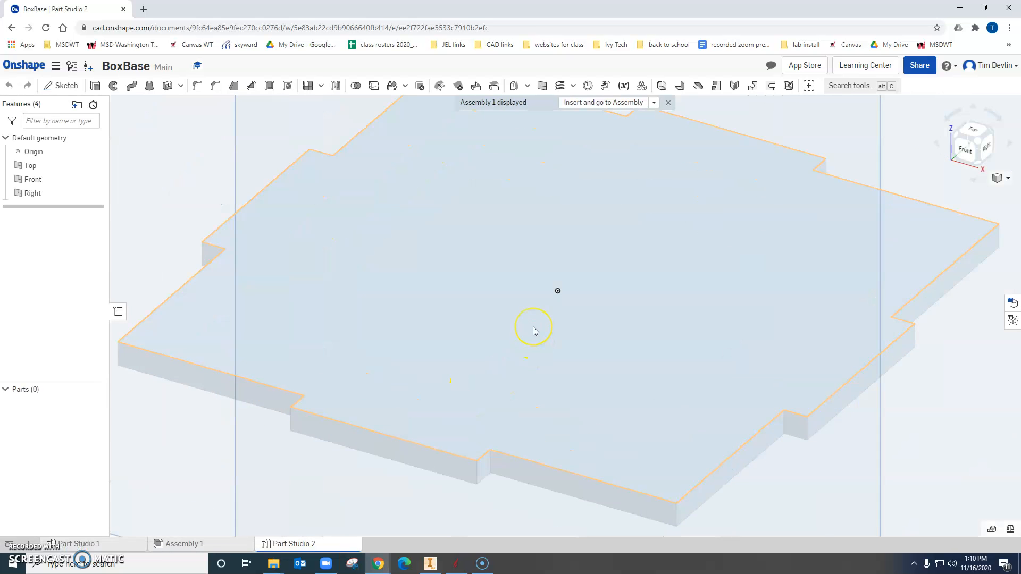
scroll(535, 330, "down", 5)
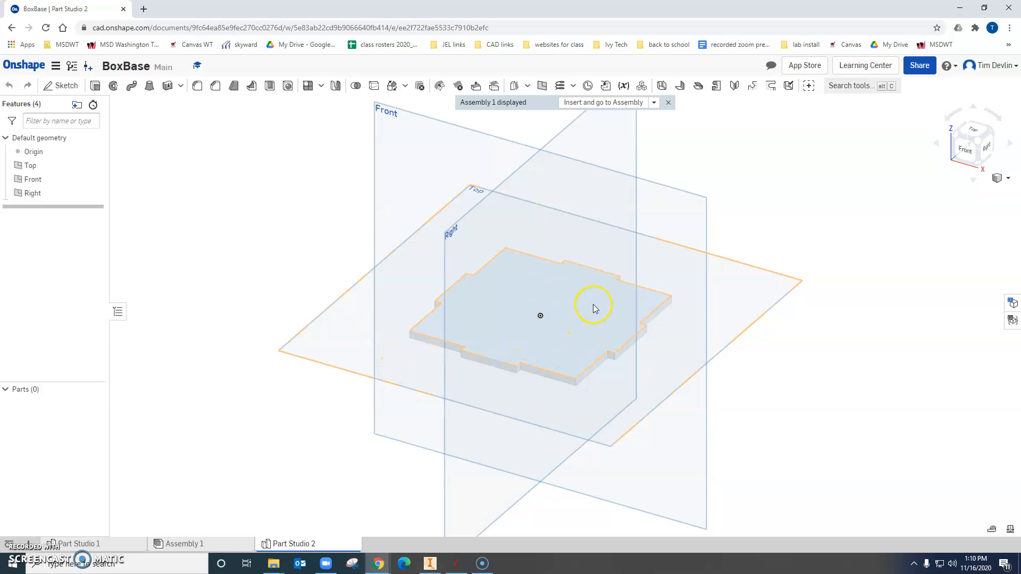
left_click(68, 85)
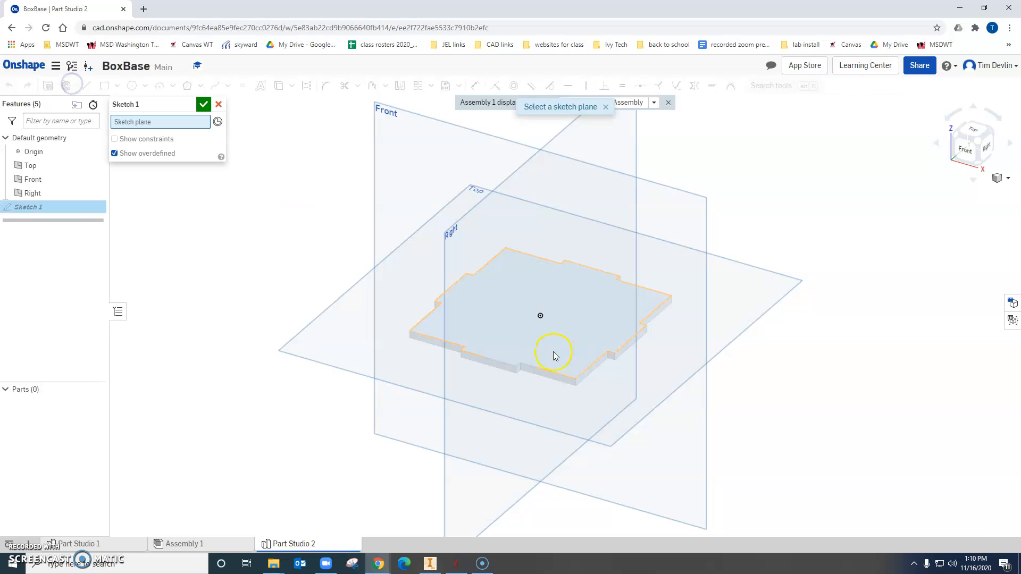
scroll(537, 375, "up", 2)
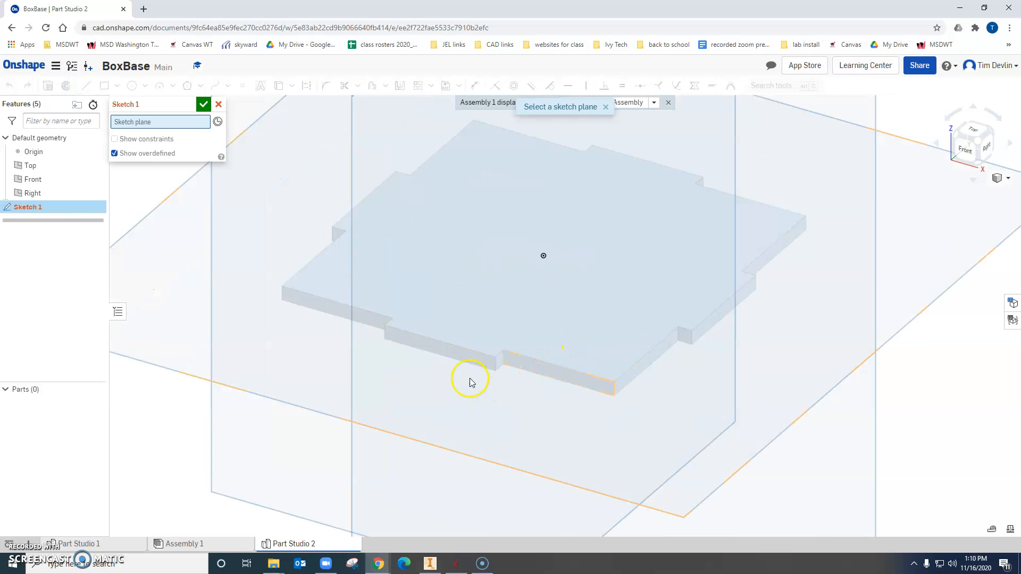
scroll(471, 378, "up", 3)
left_click(453, 351)
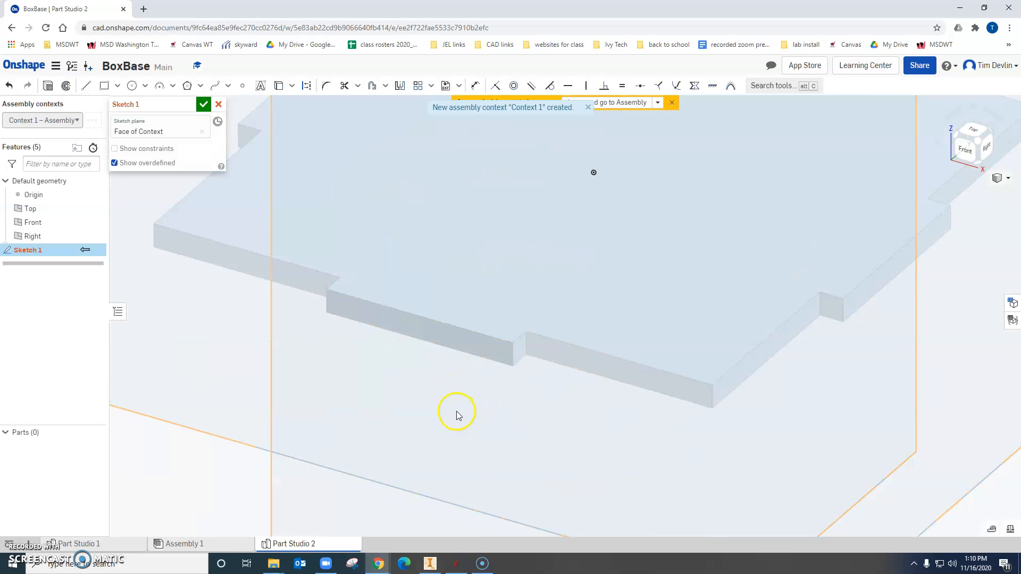
scroll(457, 414, "up", 2)
scroll(456, 415, "down", 3)
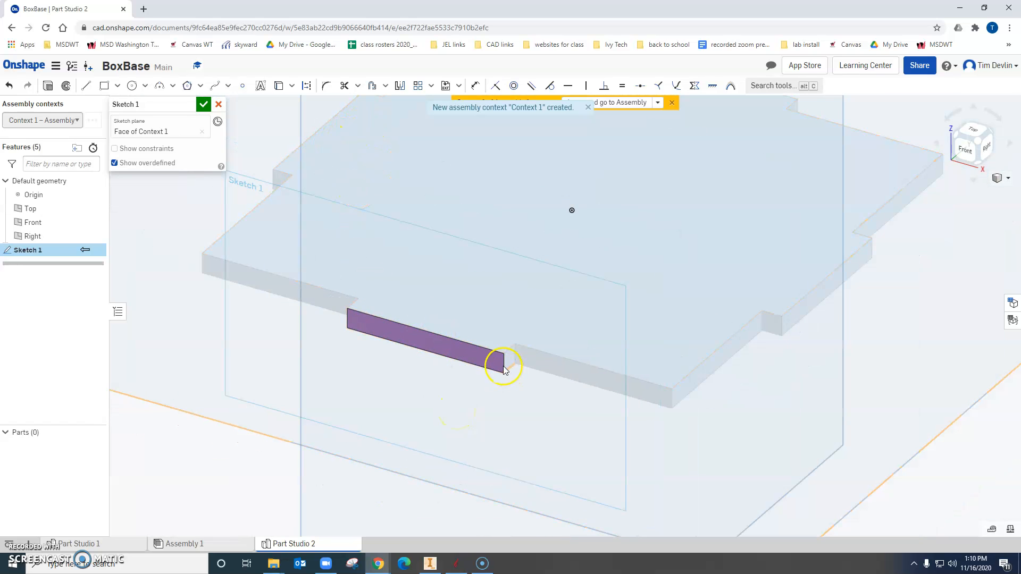
Project the front tab's end and upper edges and the adjoining front faces' lower and outer end edges into the sketch with the Use tool.
left_click(279, 85)
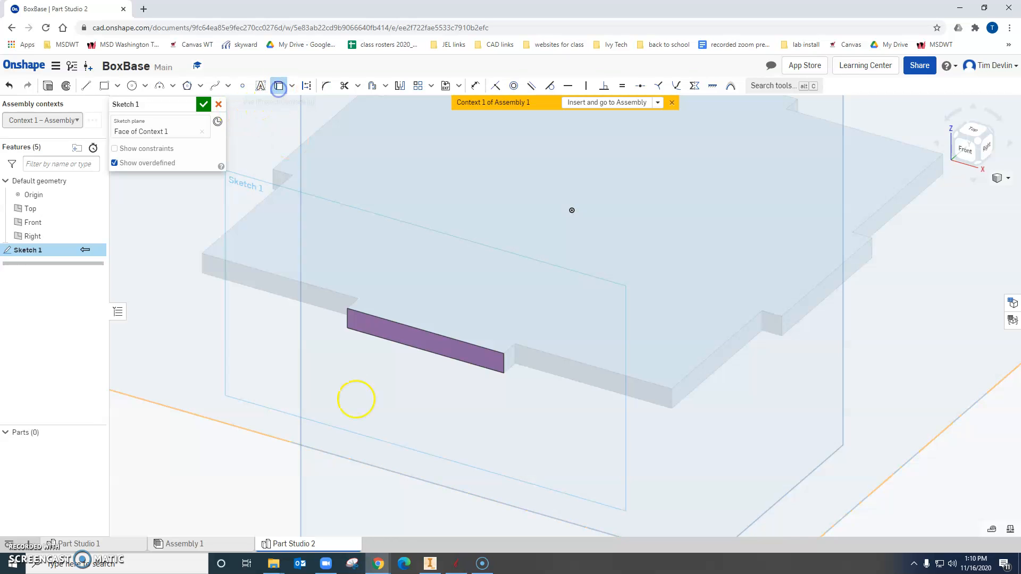
left_click(348, 319)
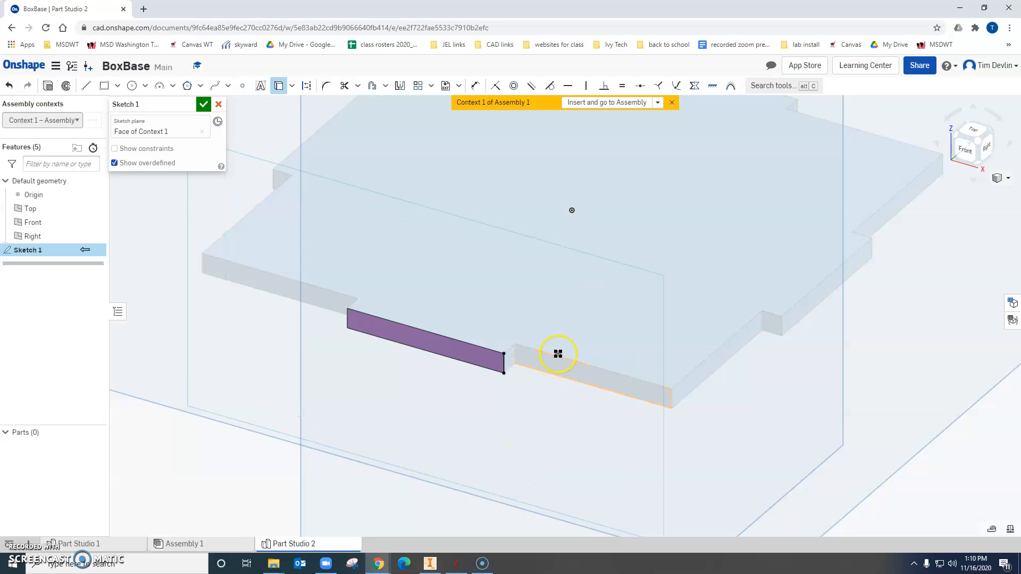
left_click(552, 375)
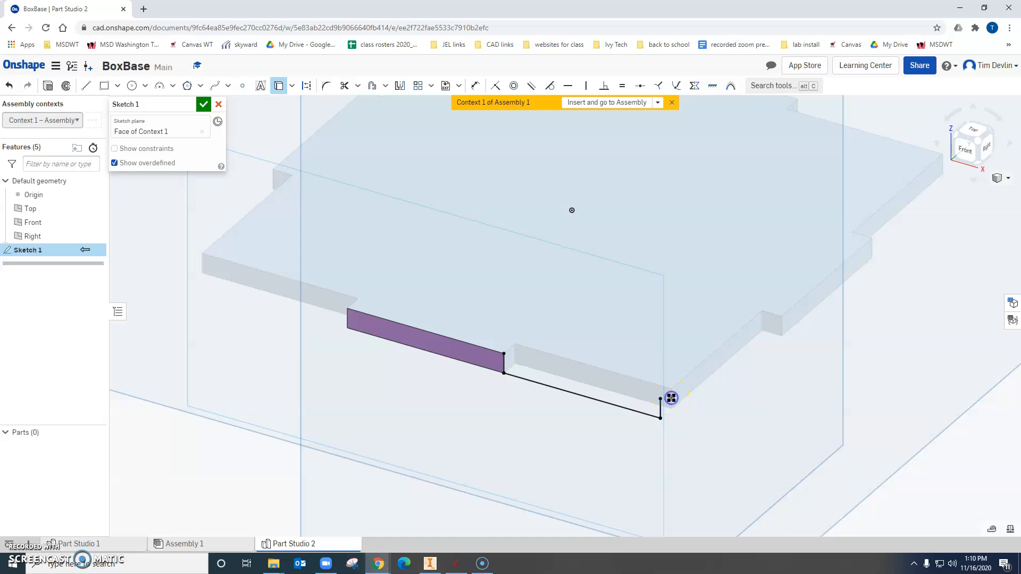
left_click(242, 285)
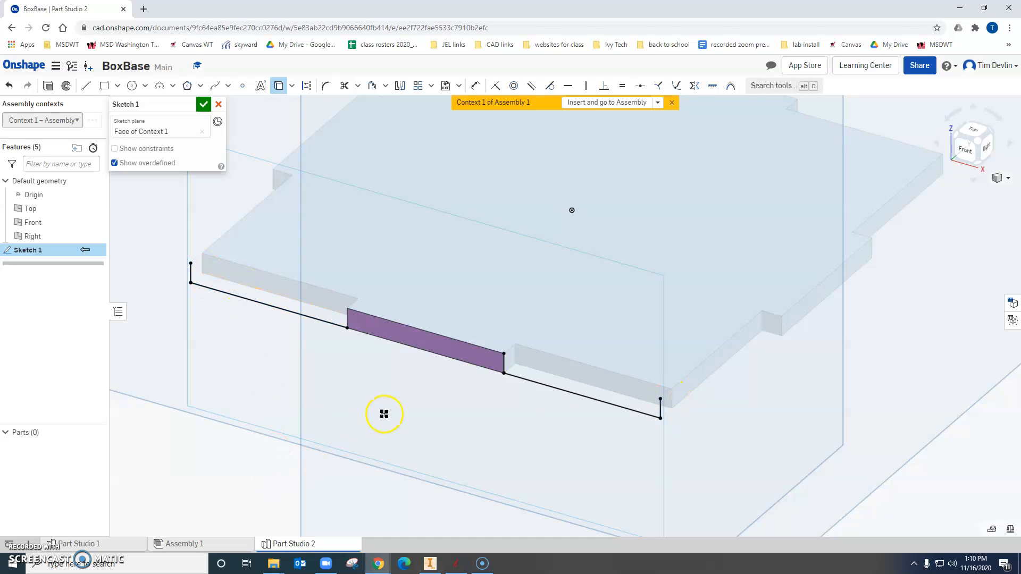
left_click(442, 334)
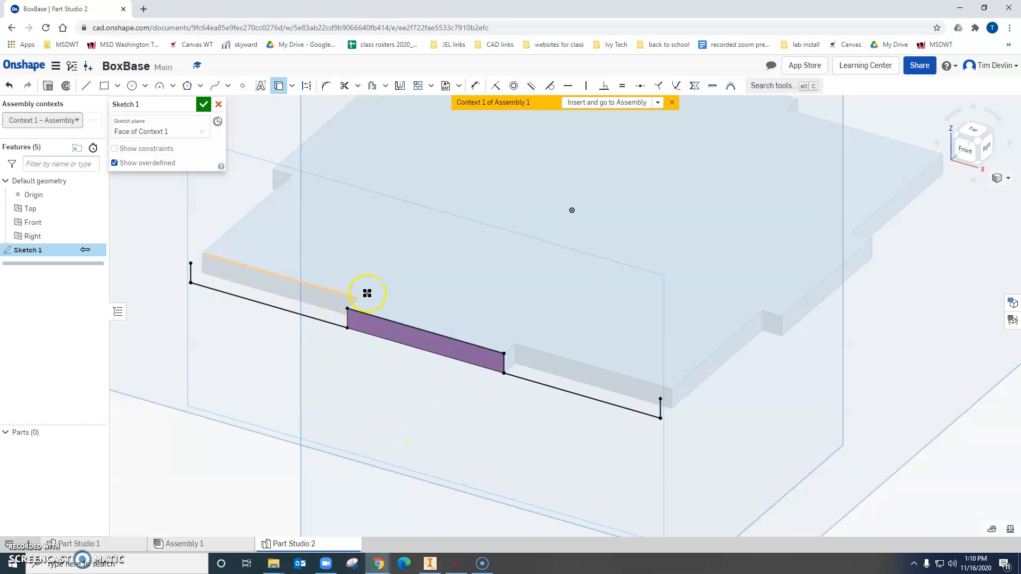
Draw three lines closing the panel outline above the projected edges, 3 in wide with both vertical sides about 2.36 in long.
scroll(500, 430, "up", 2)
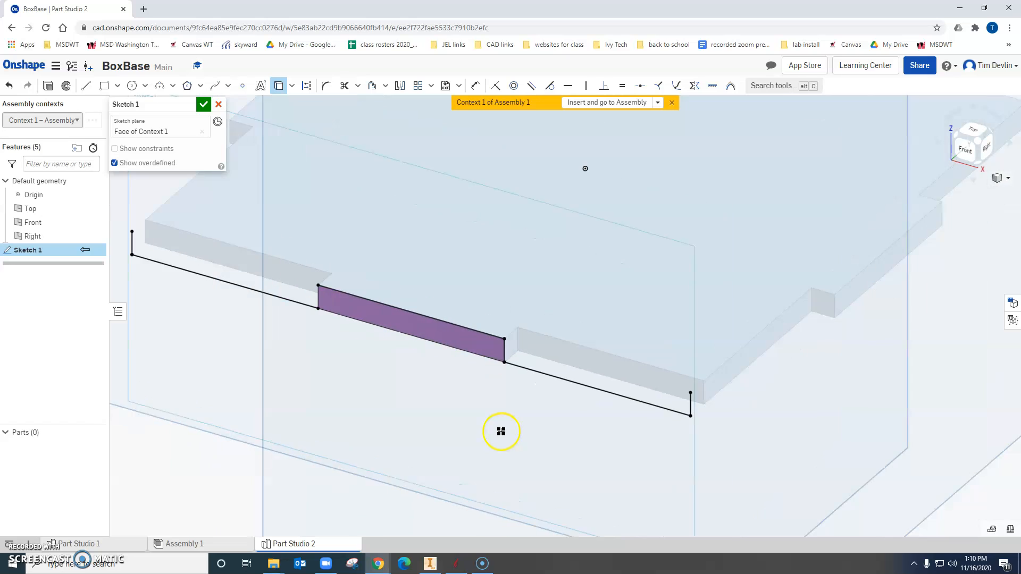
scroll(499, 430, "down", 5)
left_click(86, 85)
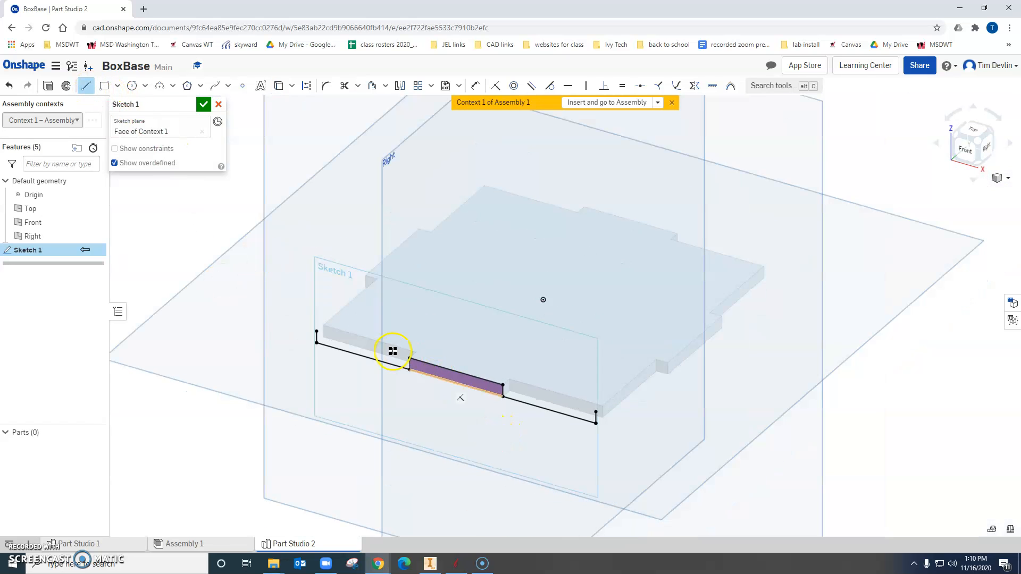
left_click(317, 330)
middle_click_drag(314, 173, 327, 288)
left_click(325, 228)
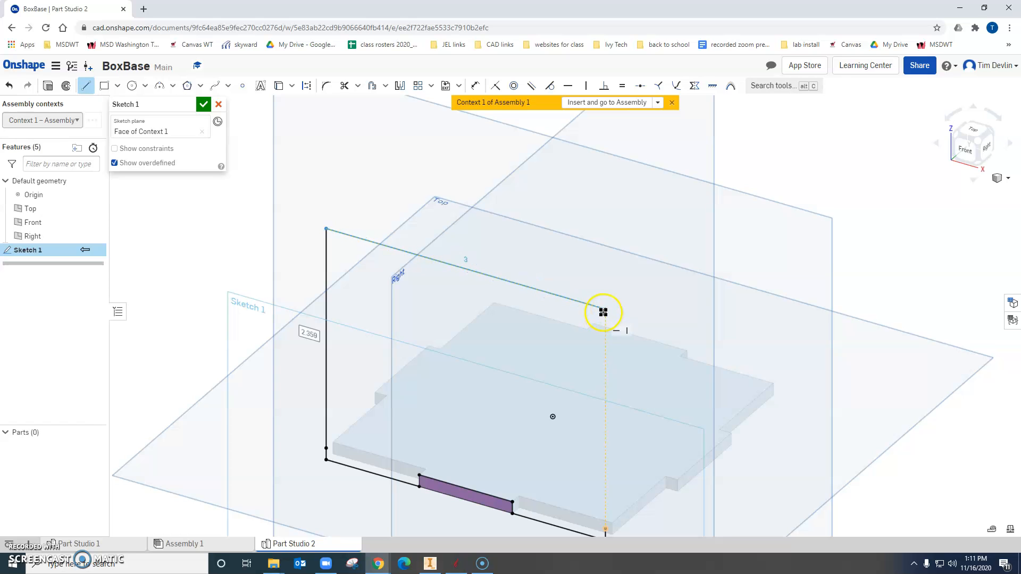
left_click(603, 311)
middle_click_drag(531, 426, 560, 317)
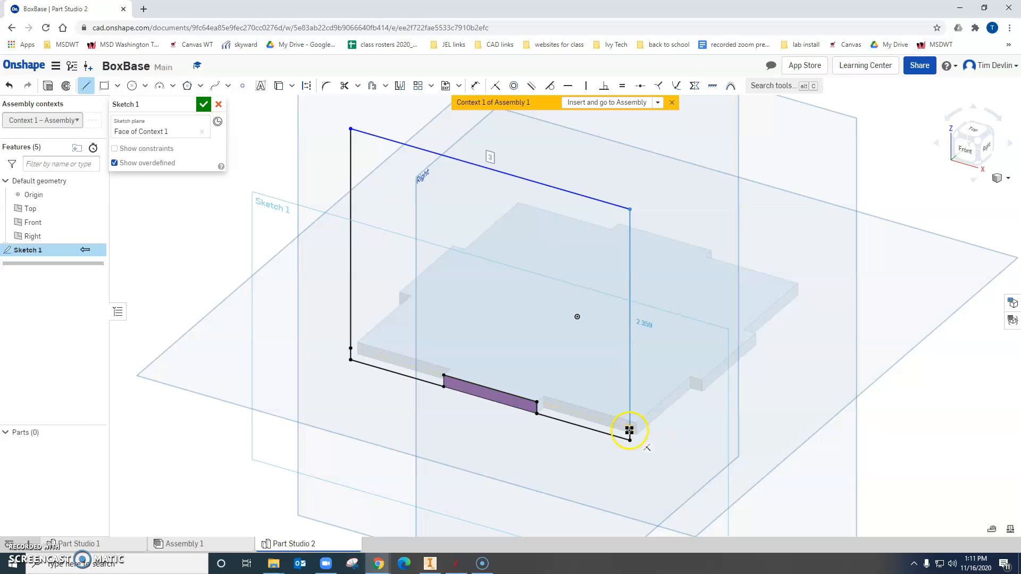
left_click(630, 431)
left_click(396, 448)
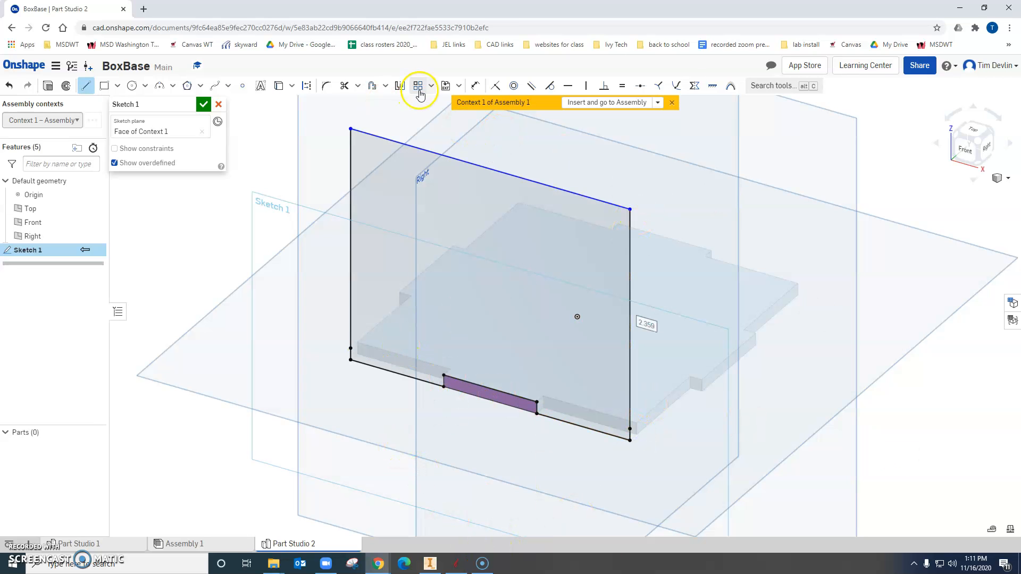
Dimension the panel outline's overall height from its top edge to the bottom edge as 4 in.
left_click(475, 85)
left_click(580, 198)
left_click(737, 357)
type("4")
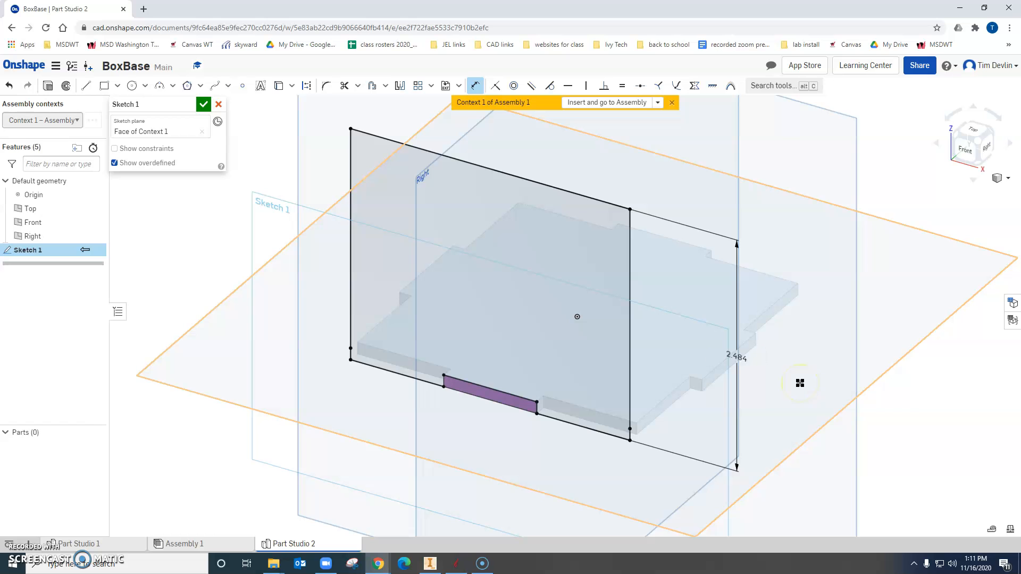
key("Return")
scroll(455, 249, "up", 2)
scroll(455, 249, "down", 5)
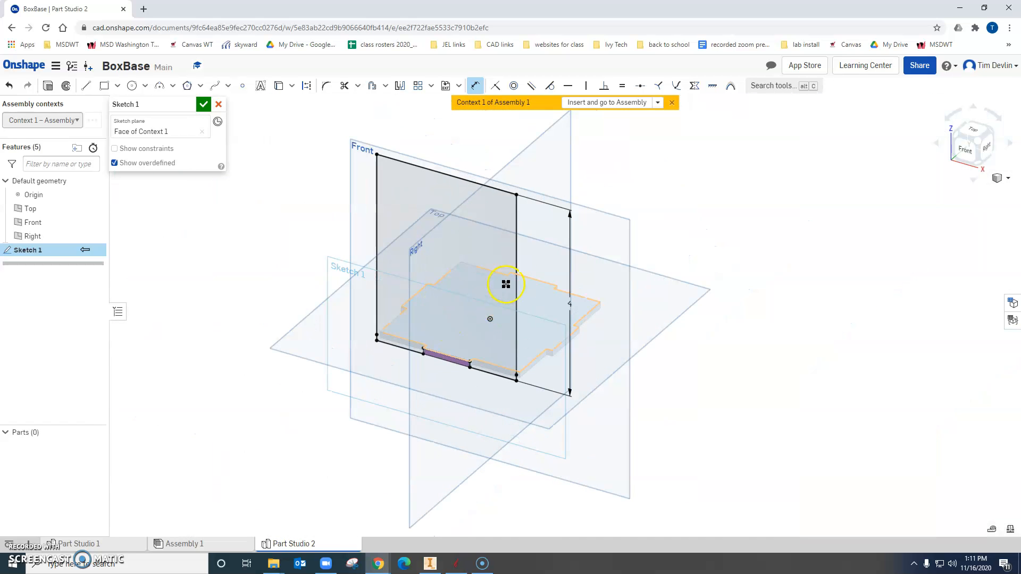
Draw two notch rectangles inside the panel's left edge, the upper about 0.26 by 0.78 in, the lower about 0.21 by 0.62 in.
left_click(105, 85)
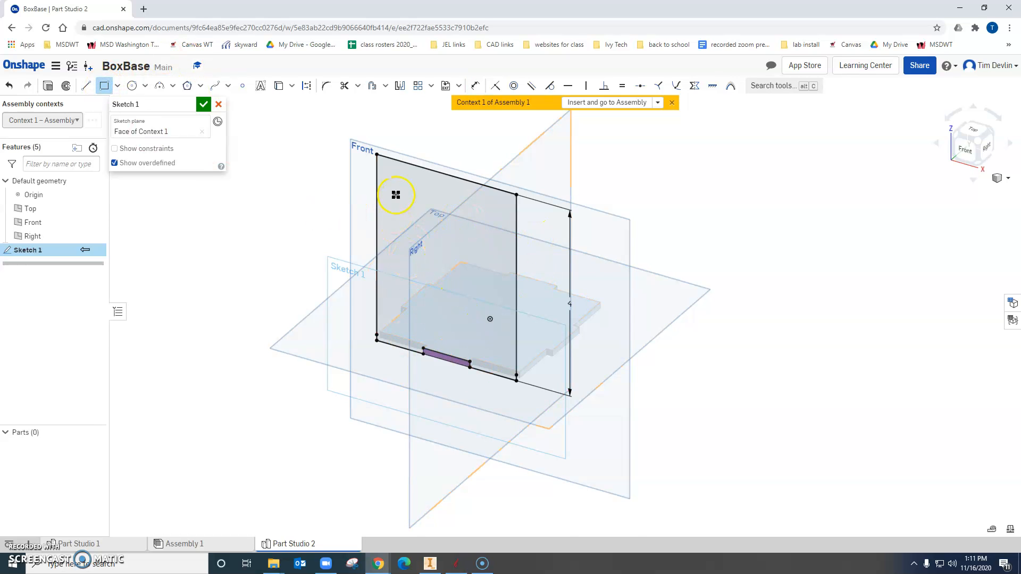
scroll(396, 194, "up", 2)
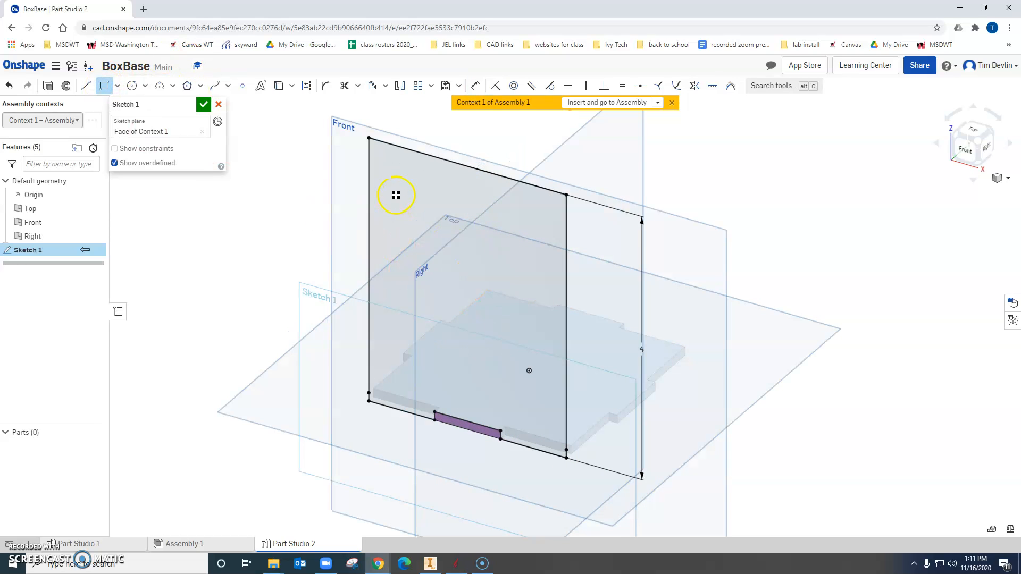
left_click(369, 190)
left_click(386, 246)
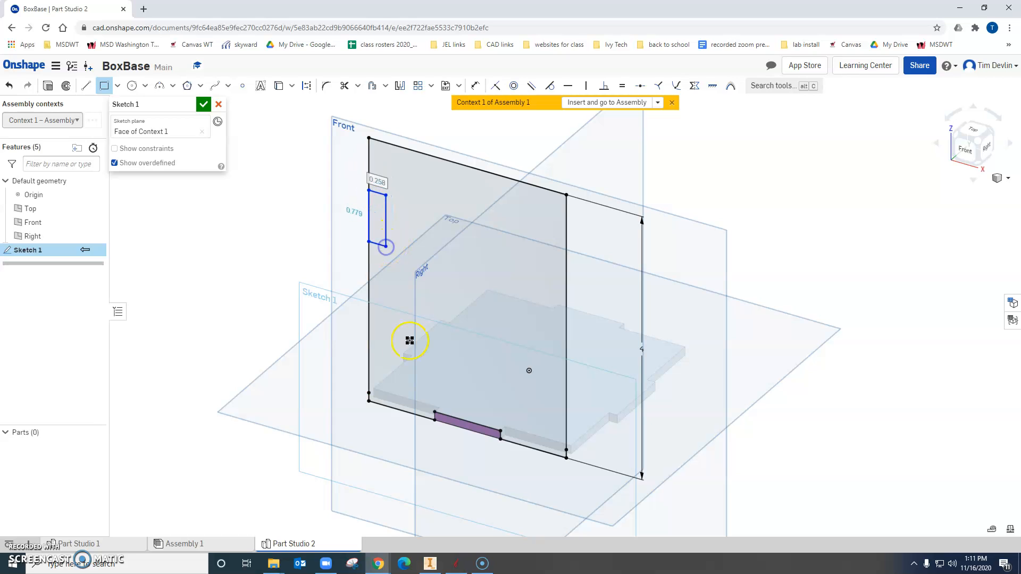
left_click(369, 323)
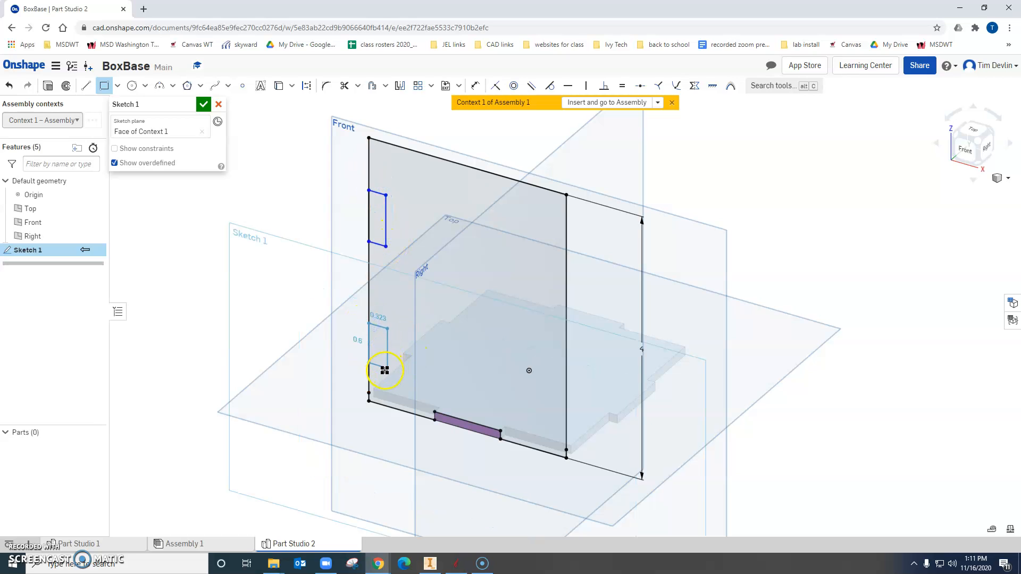
left_click(383, 368)
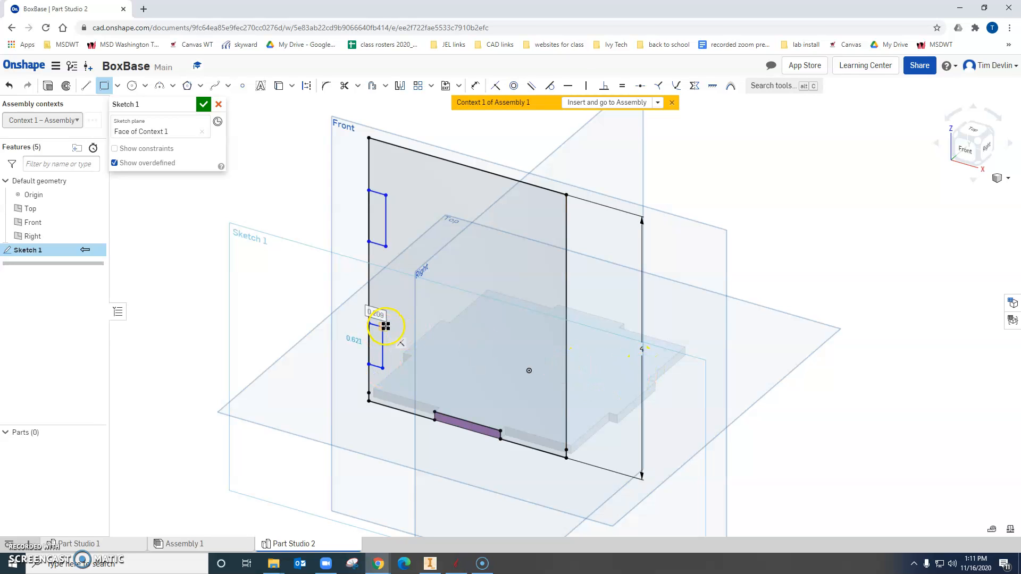
Draw two matching notch rectangles inside the panel's right edge, one near the bottom and one in the upper half.
left_click(566, 377)
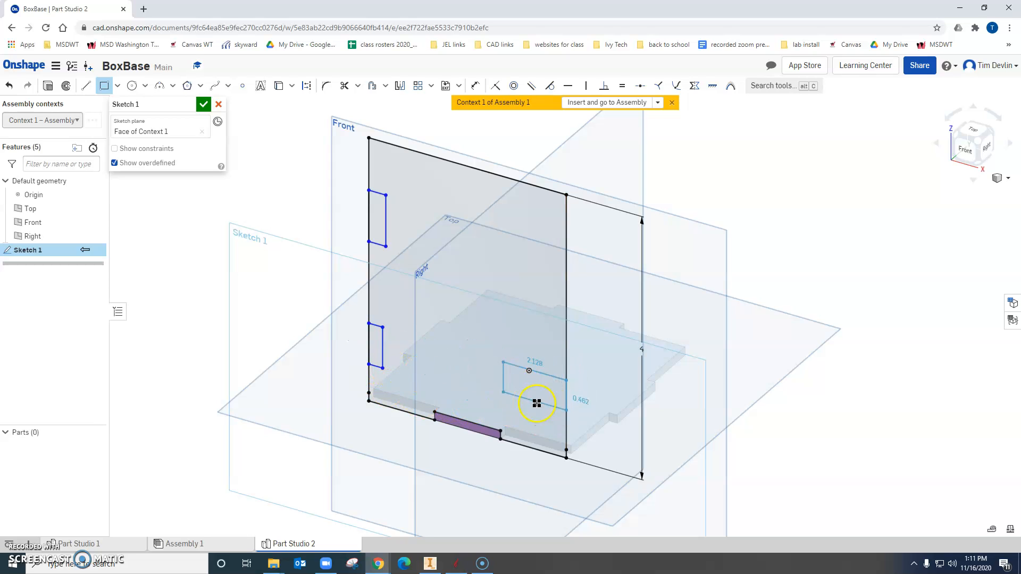
left_click(548, 416)
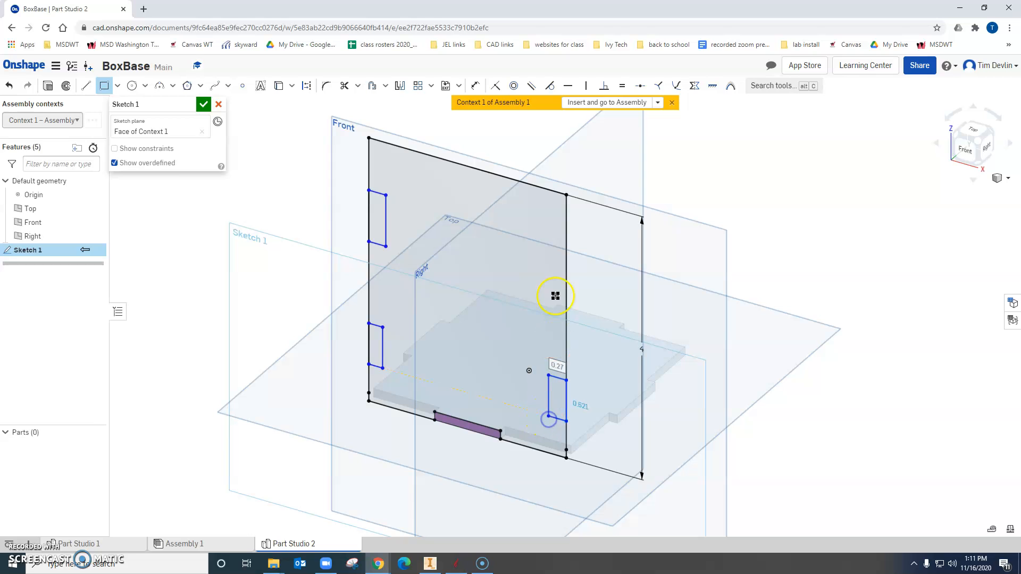
left_click(567, 228)
left_click(547, 283)
Align the corners of the left and right notch rectangles with Horizontal constraints, for both the upper and lower pairs.
left_click(568, 85)
left_click(385, 196)
left_click(546, 225)
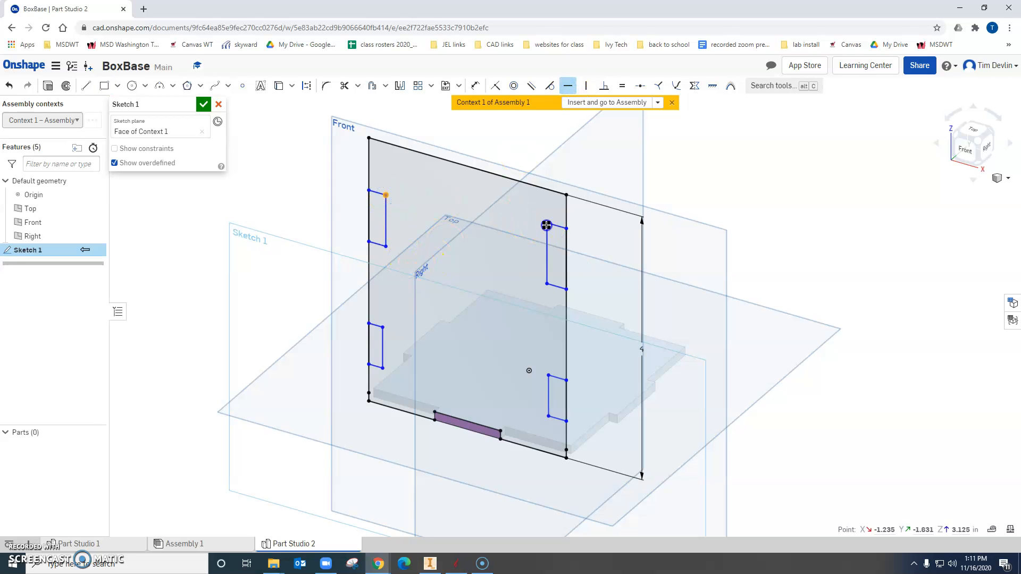
left_click(384, 246)
left_click(550, 307)
left_click(548, 413)
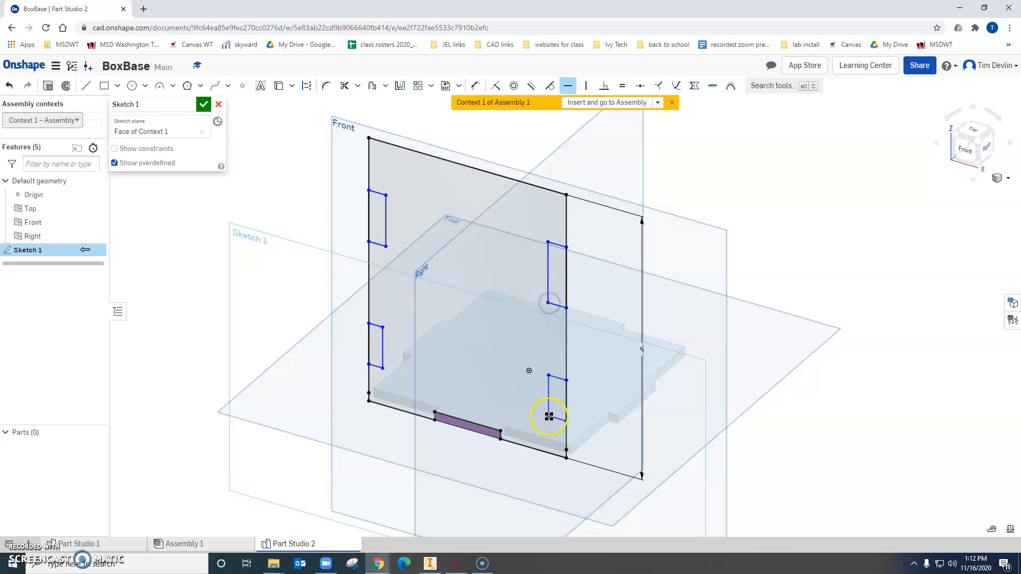
left_click(548, 375)
left_click(371, 323)
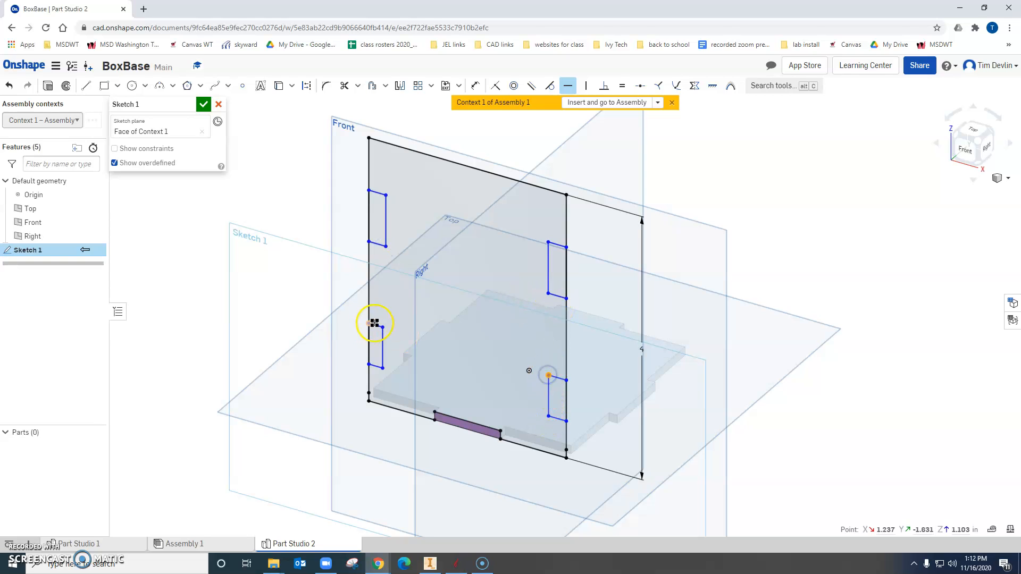
left_click(388, 380)
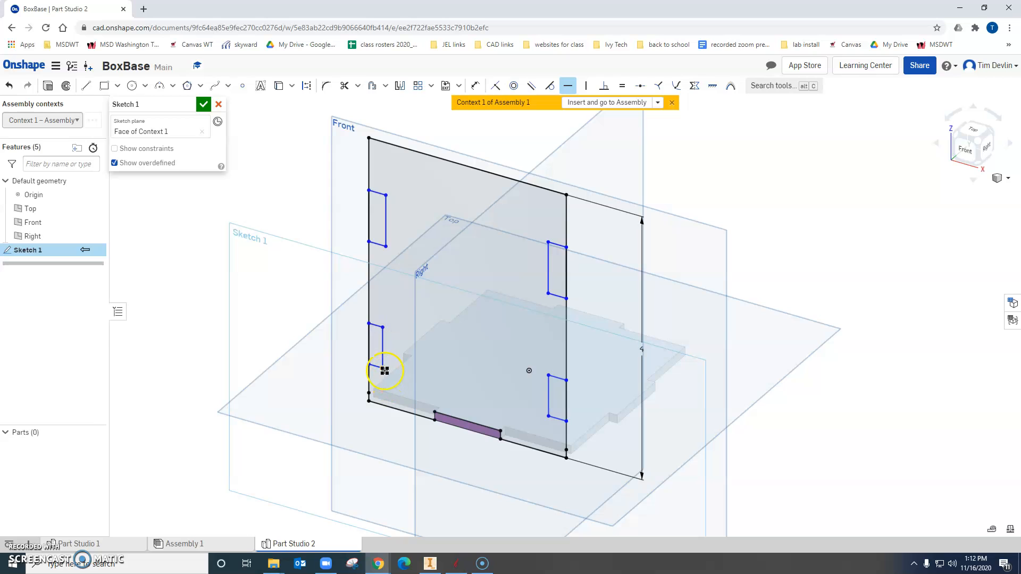
left_click(547, 416)
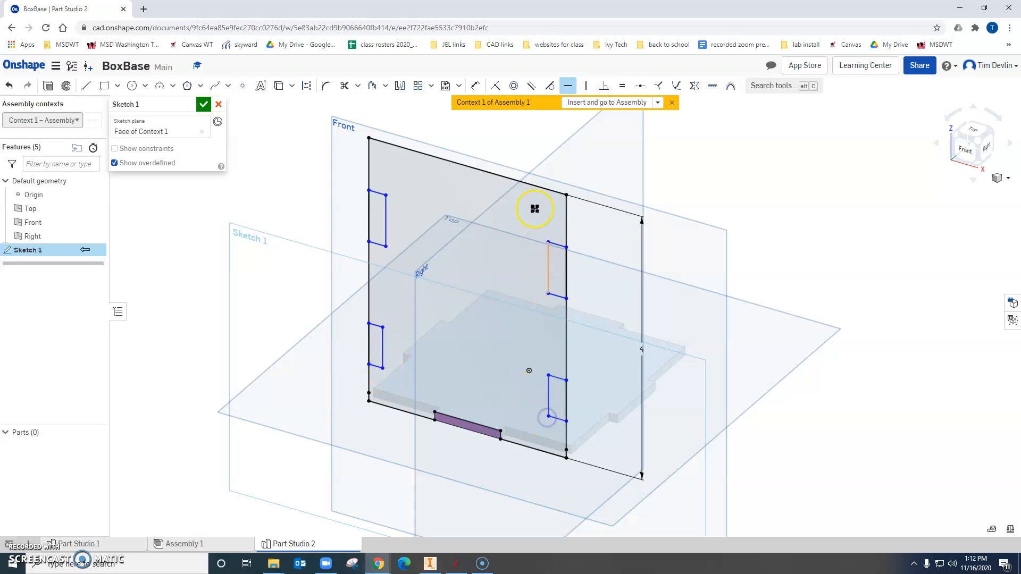
Apply Equal constraints so the four notch rectangles share the same height and the same width.
key("e")
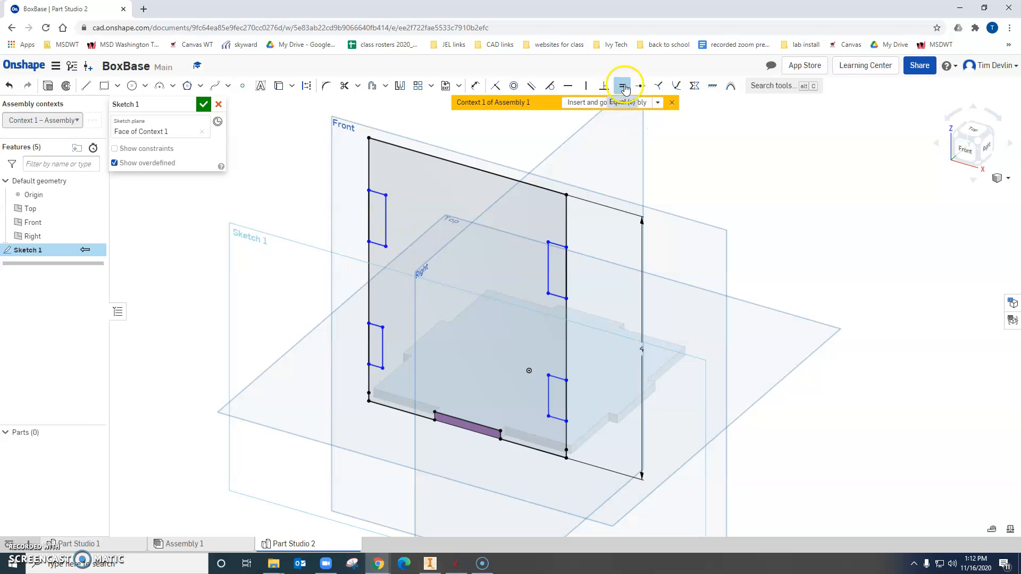
left_click(386, 205)
left_click(550, 258)
left_click(548, 394)
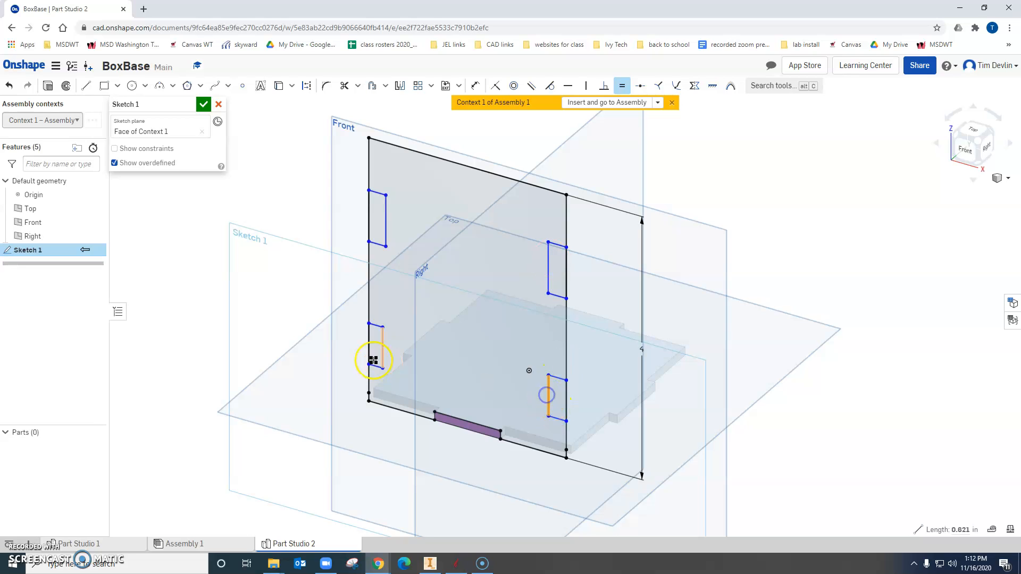
left_click(384, 341)
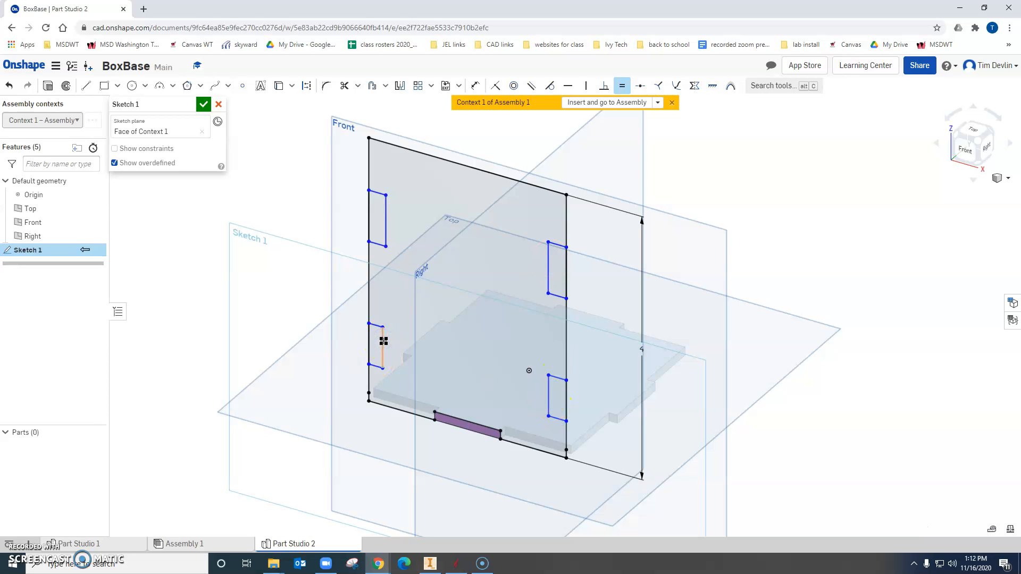
left_click(385, 234)
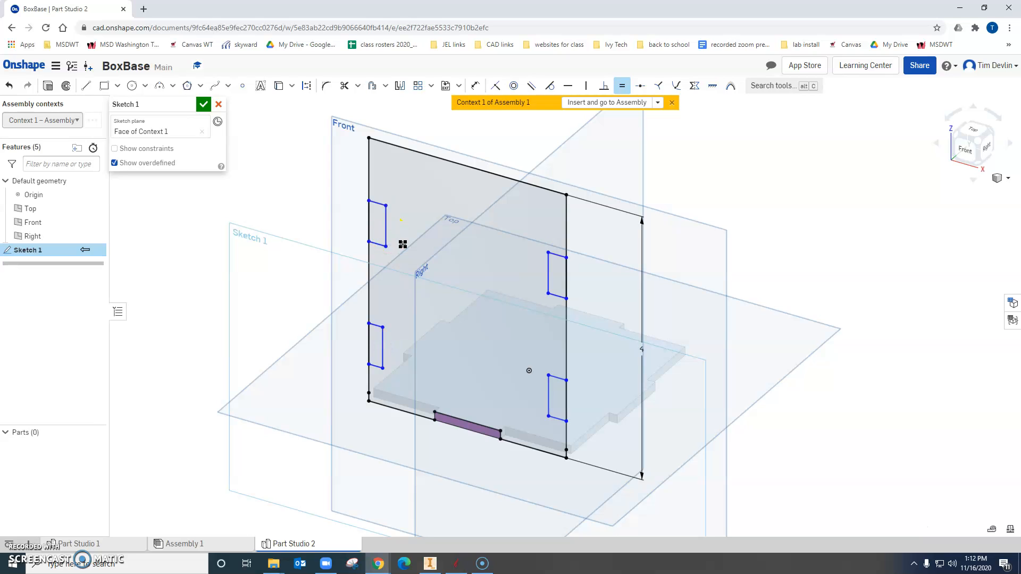
left_click(376, 243)
left_click(377, 326)
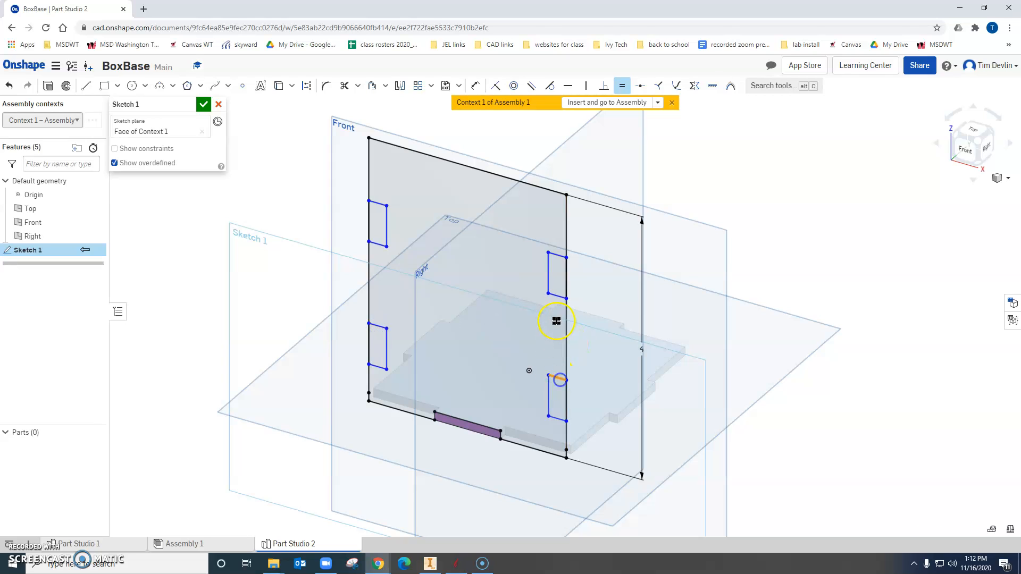
left_click(557, 297)
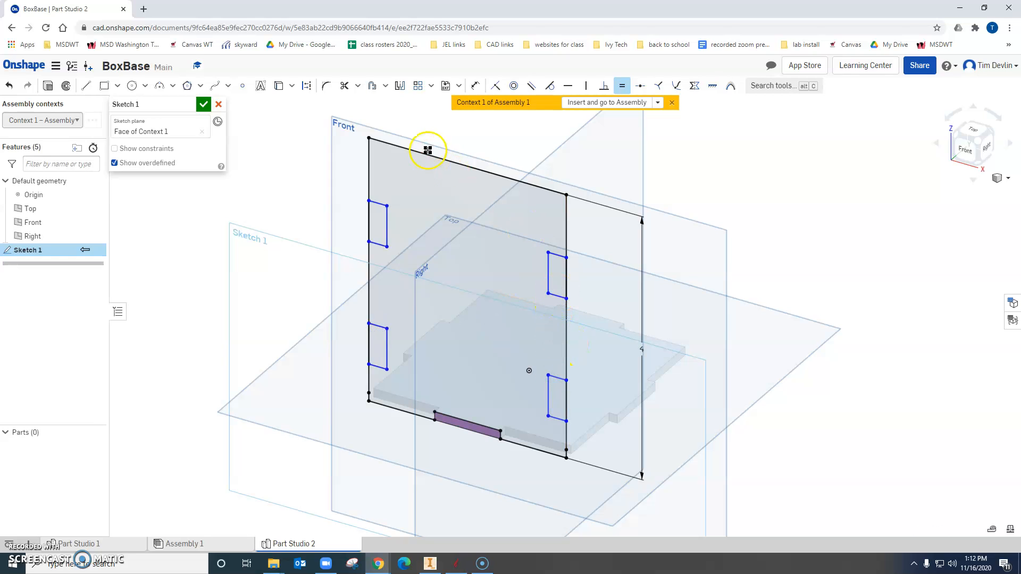
Dimension the upper-left notch rectangle as 0.125 in wide and 1 in high.
key("d")
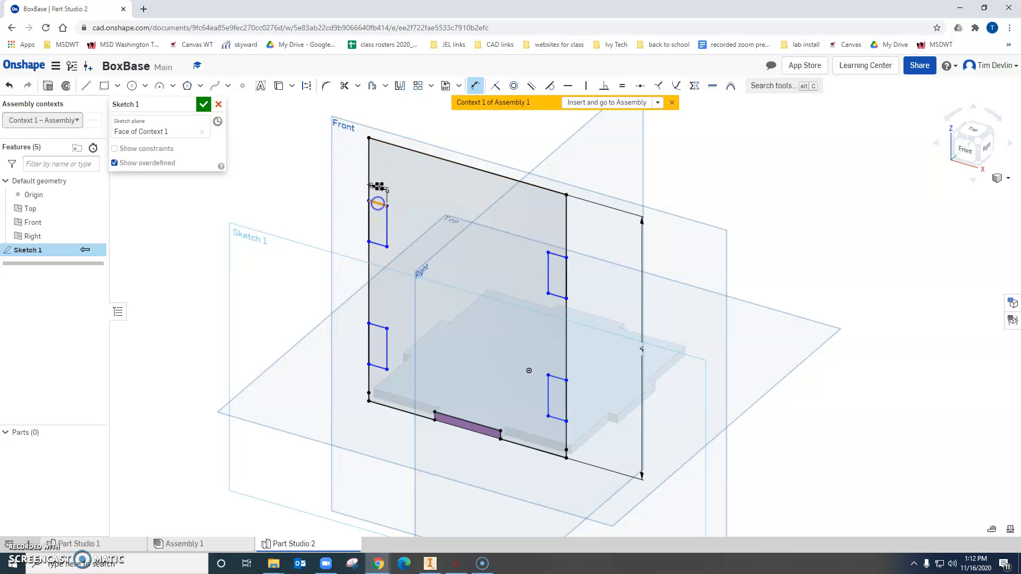
left_click(382, 184)
type(".125")
key("Return")
left_click(394, 222)
type("1")
key("Return")
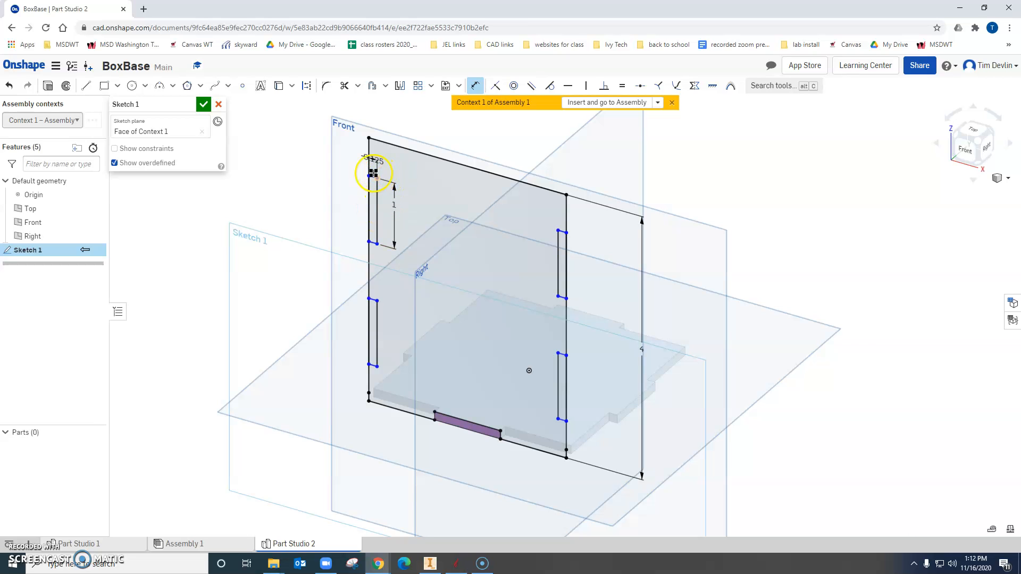
Dimension the distance from the panel's top edge to the upper-left notch as 1 in.
scroll(372, 177, "up", 3)
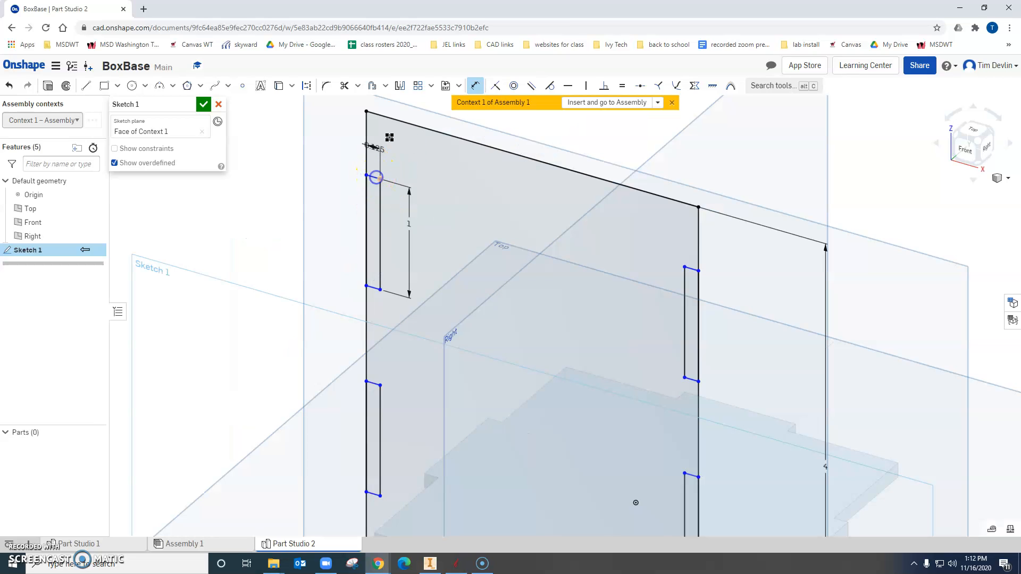
left_click(392, 119)
left_click(339, 136)
key("Return")
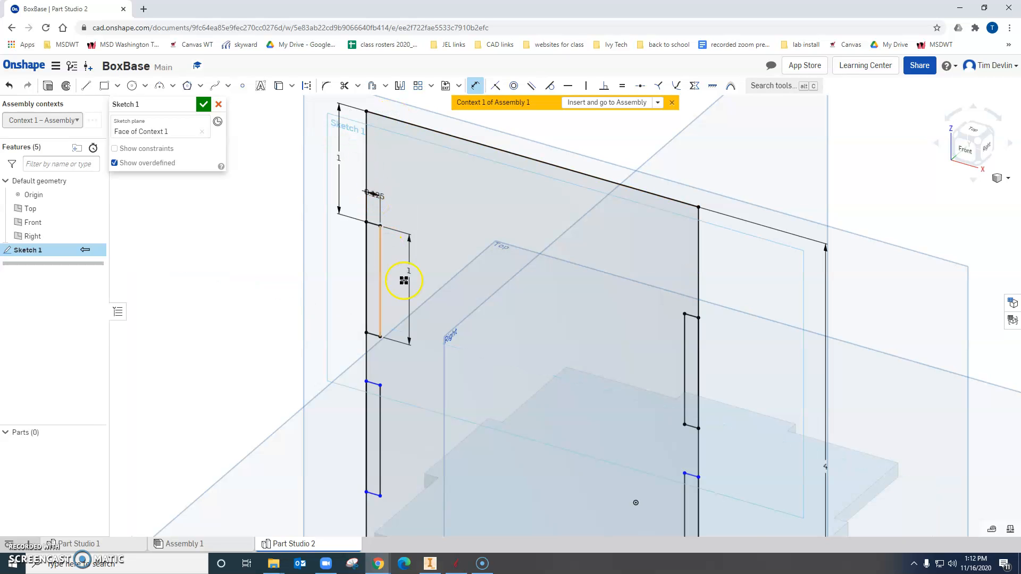
Dimension the distance from the lower-left notch to the panel's bottom edge as 0.5 in.
scroll(406, 281, "up", 1)
middle_click_drag(406, 281, 425, 113)
left_click(388, 367)
left_click(384, 435)
left_click(334, 388)
left_click(334, 389)
type("0.5")
key("Return")
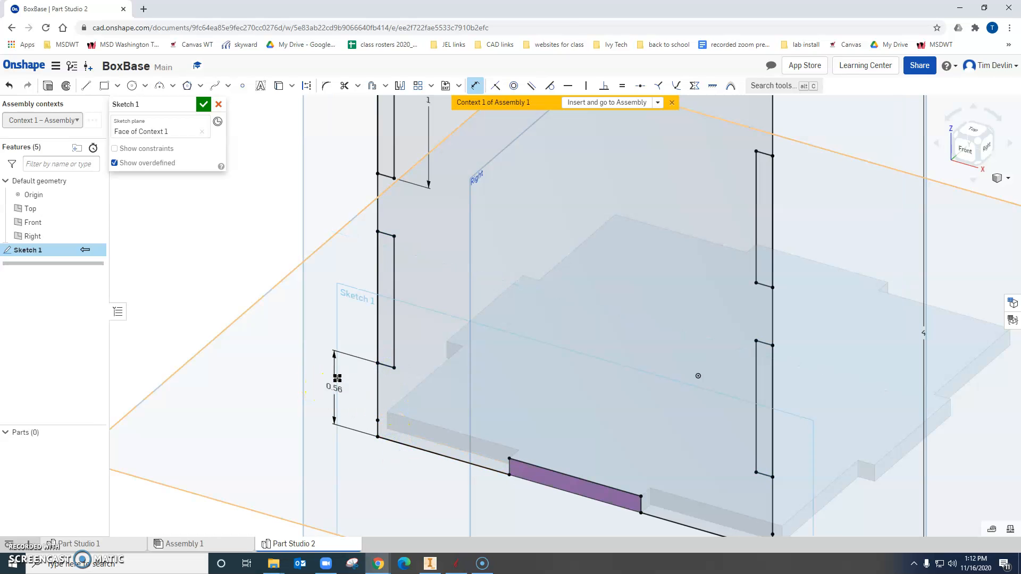
Extrude the main side-panel region as a new solid, leaving out the four notch rectangles and the base-tab slot.
scroll(643, 251, "down", 5)
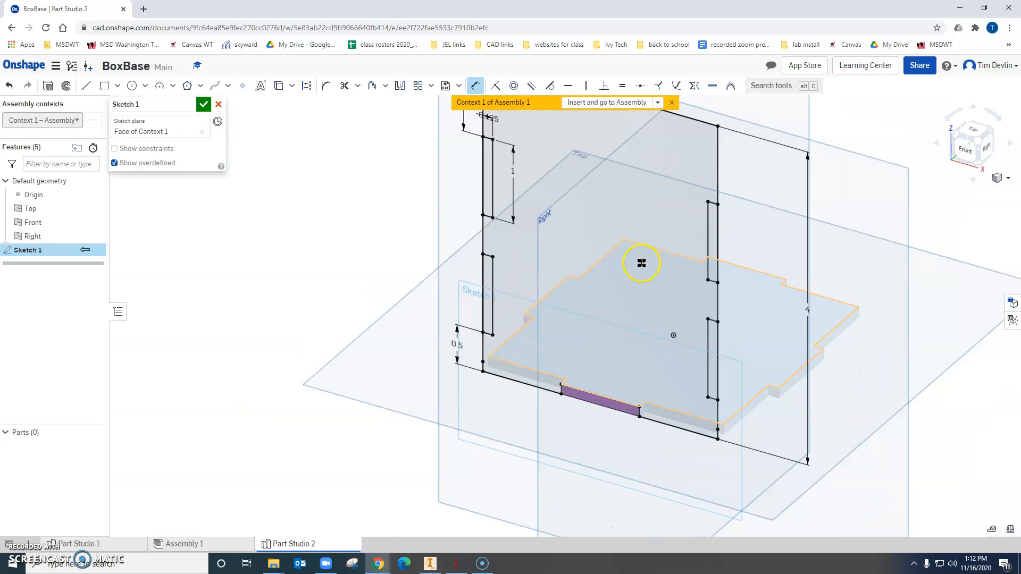
middle_click_drag(600, 303, 586, 315)
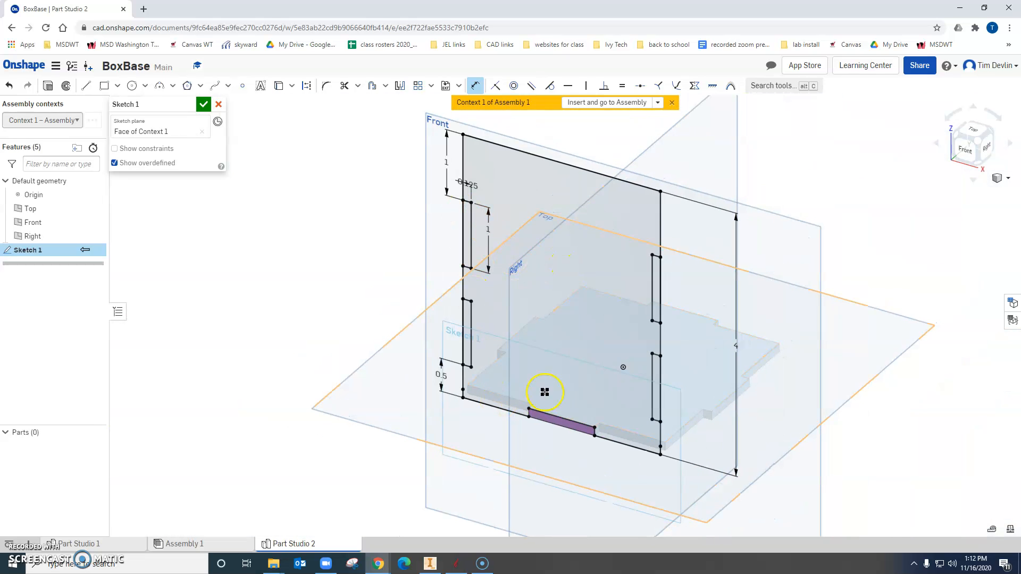
left_click(48, 88)
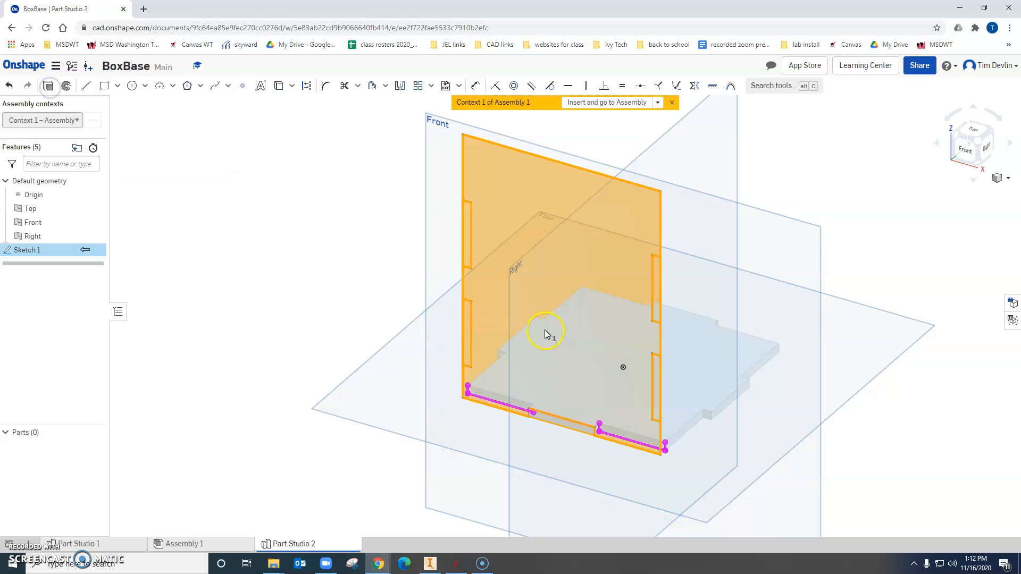
left_click(545, 339)
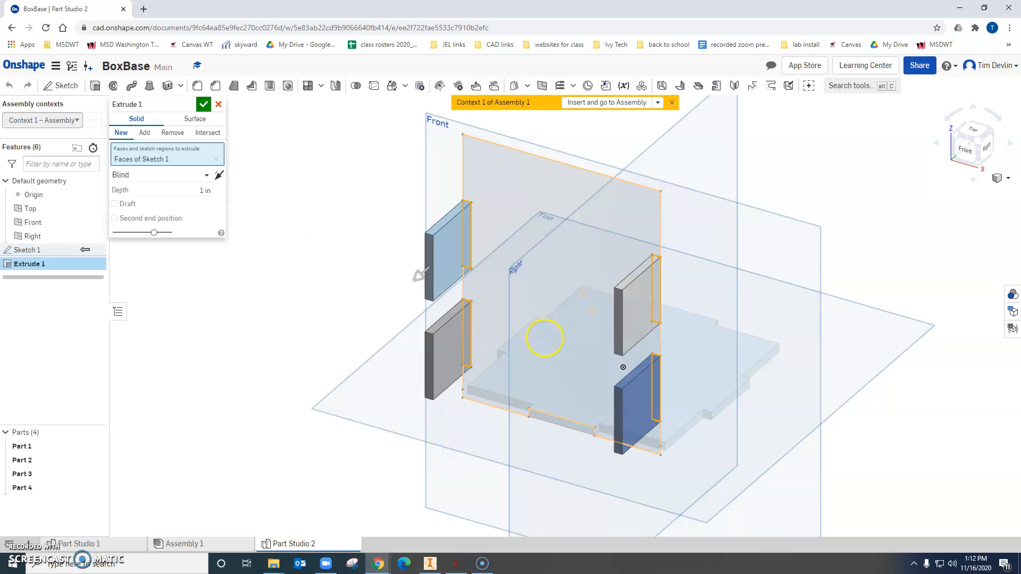
left_click(565, 309)
left_click(471, 229)
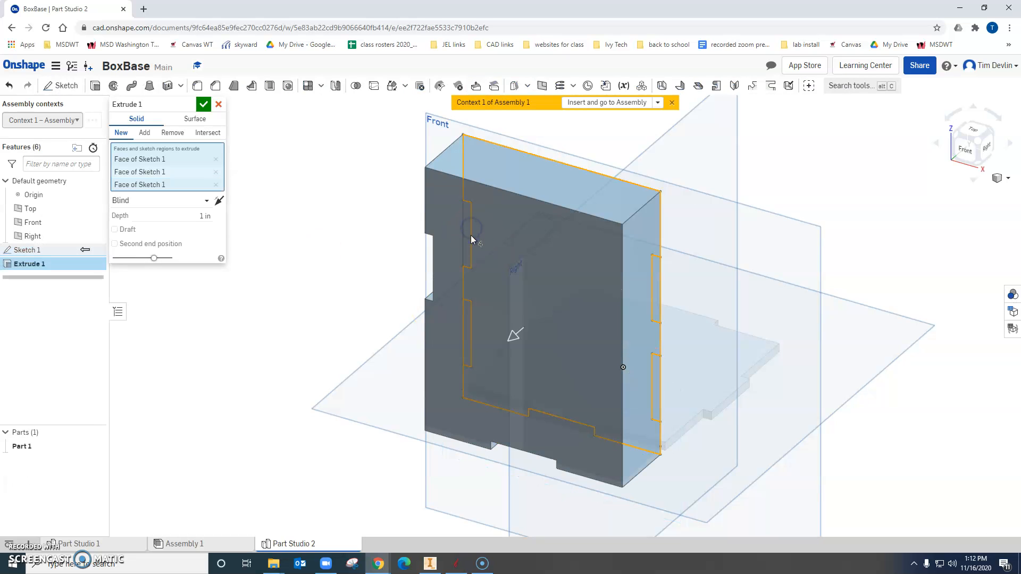
left_click(470, 342)
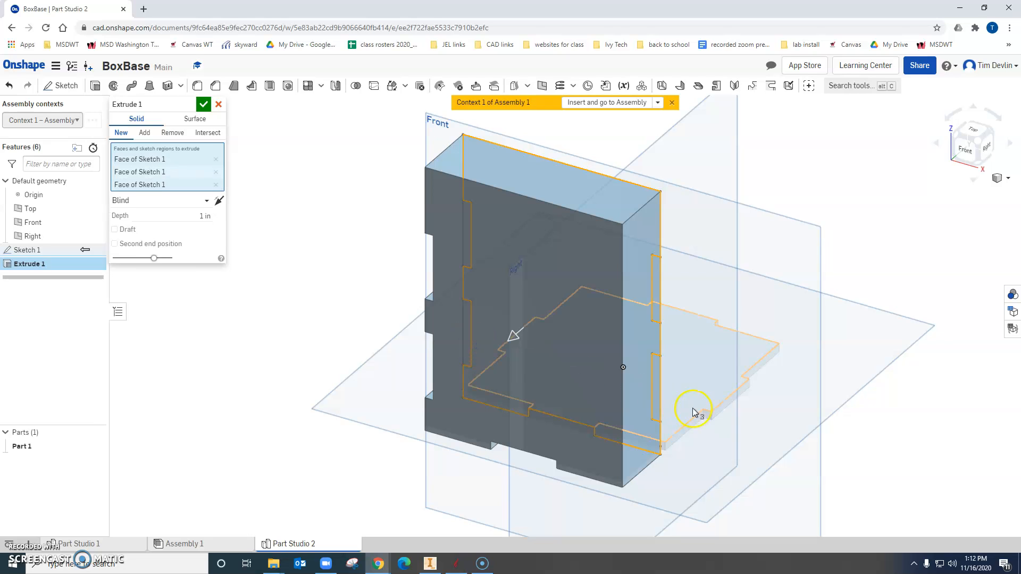
left_click(659, 394)
left_click(670, 301)
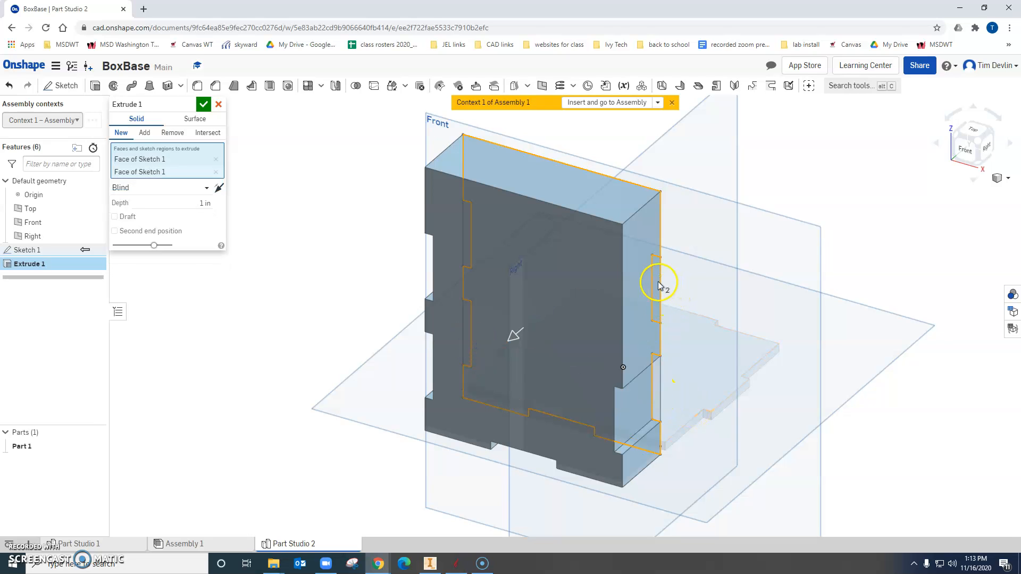
right_click_drag(723, 430, 701, 439)
Reverse the panel extrusion toward the base and set its depth to 0.125 in.
left_click(261, 138)
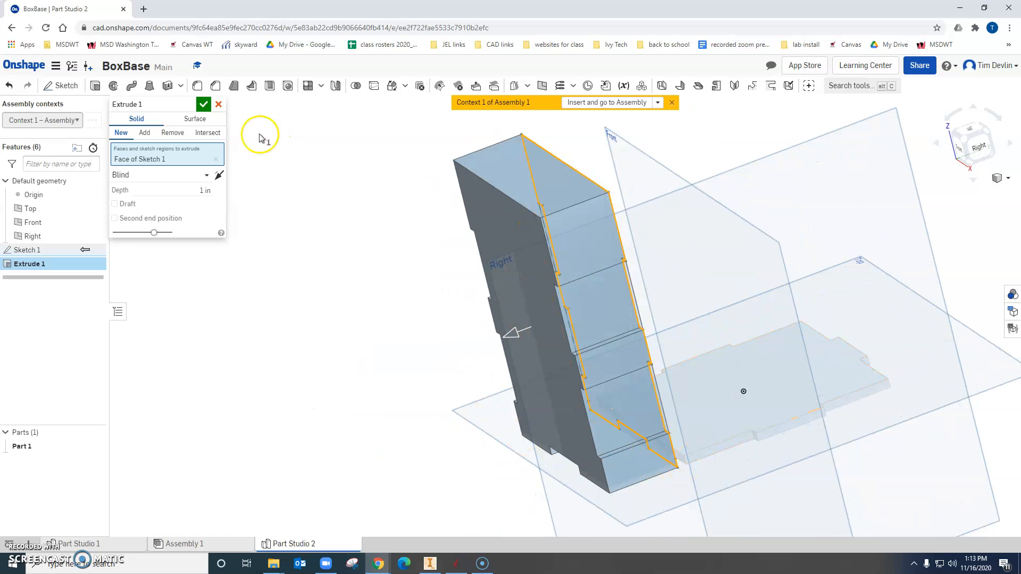
left_click(220, 178)
left_click(209, 189)
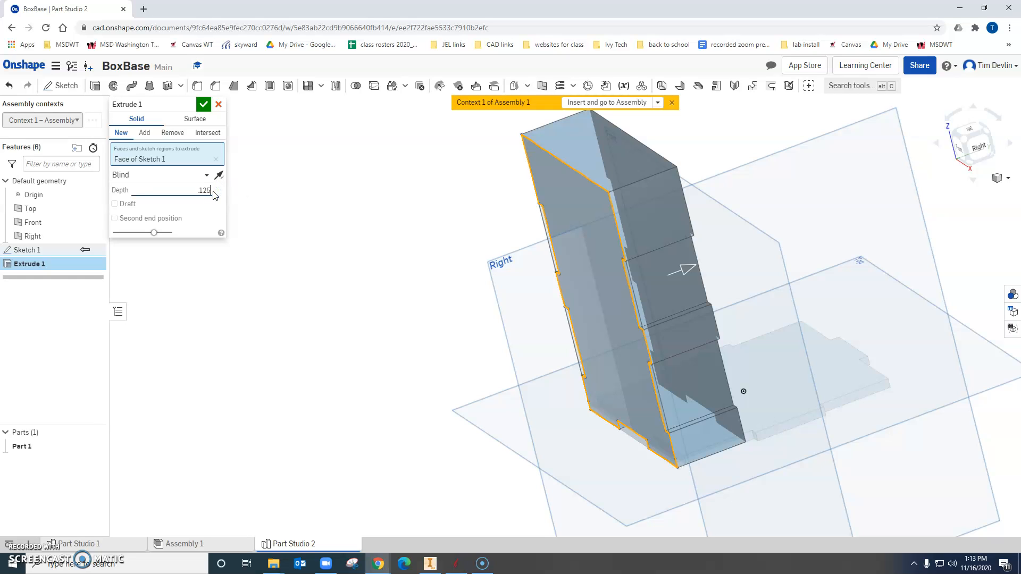
type(".125")
key("Return")
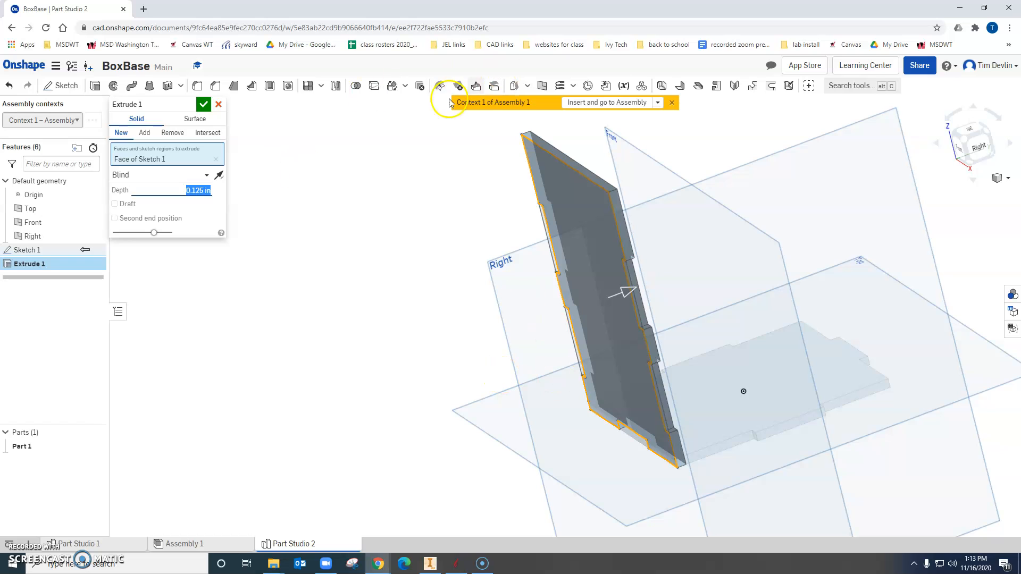
left_click(203, 104)
Insert the finished notched panel into Assembly 1 at its in-context position.
right_click_drag(775, 339, 812, 342)
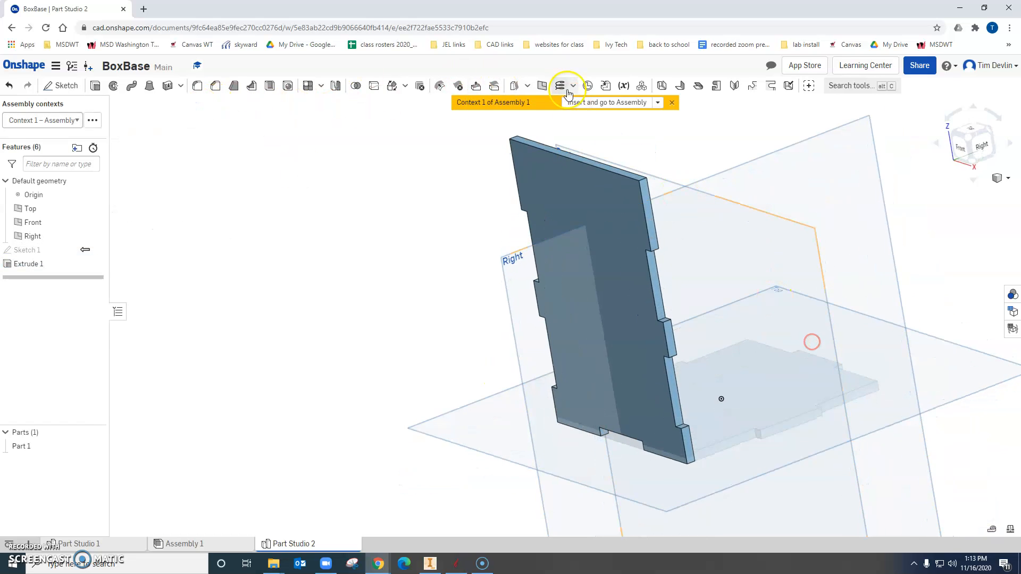
left_click(598, 102)
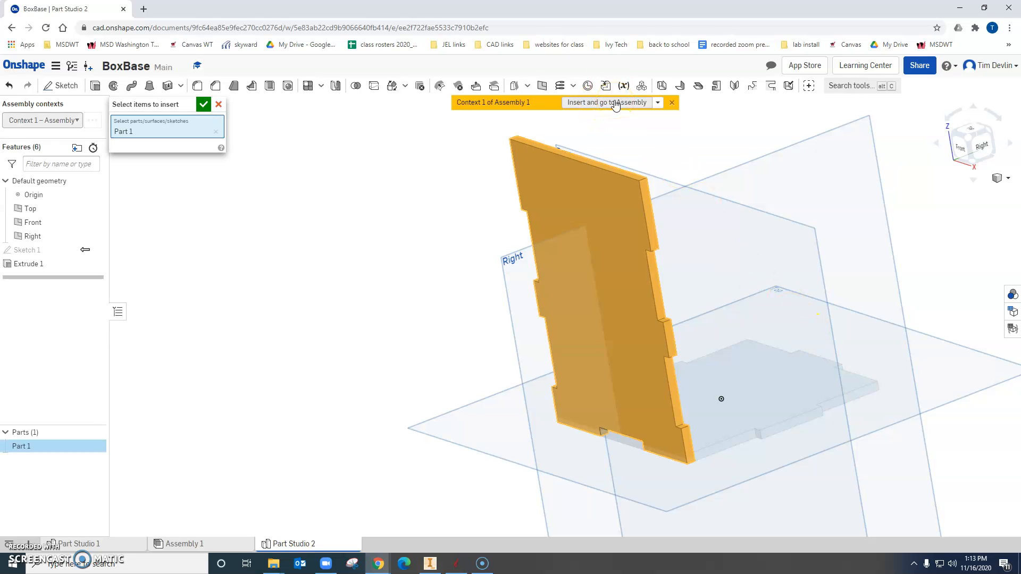
left_click(203, 104)
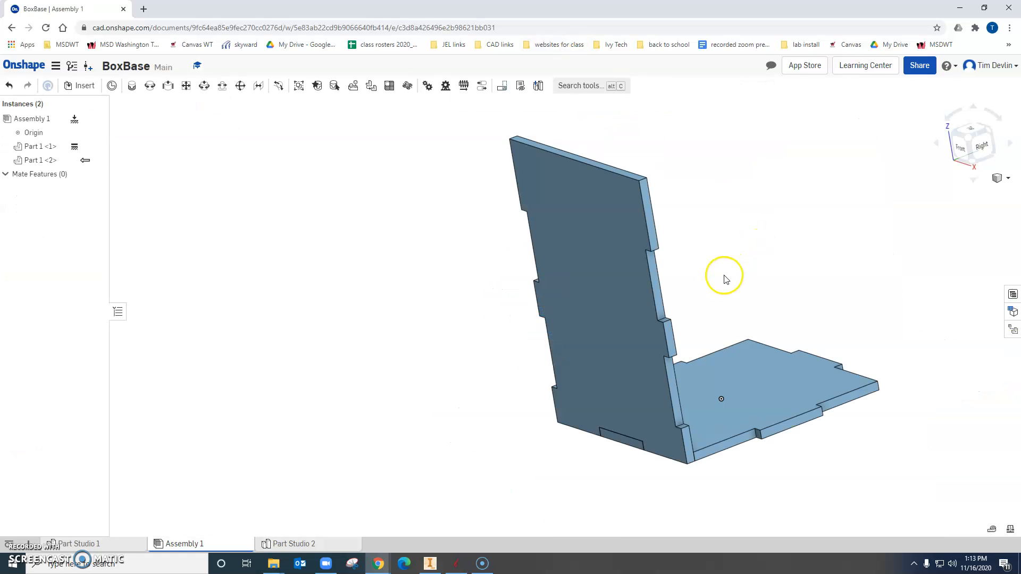
Examine how the side panel fits against the tabbed base from several angles.
right_click_drag(876, 433, 860, 461)
right_click_drag(591, 433, 679, 475)
right_click_drag(805, 470, 682, 486)
right_click_drag(648, 419, 725, 358)
left_click(75, 493)
right_click_drag(814, 358, 761, 392)
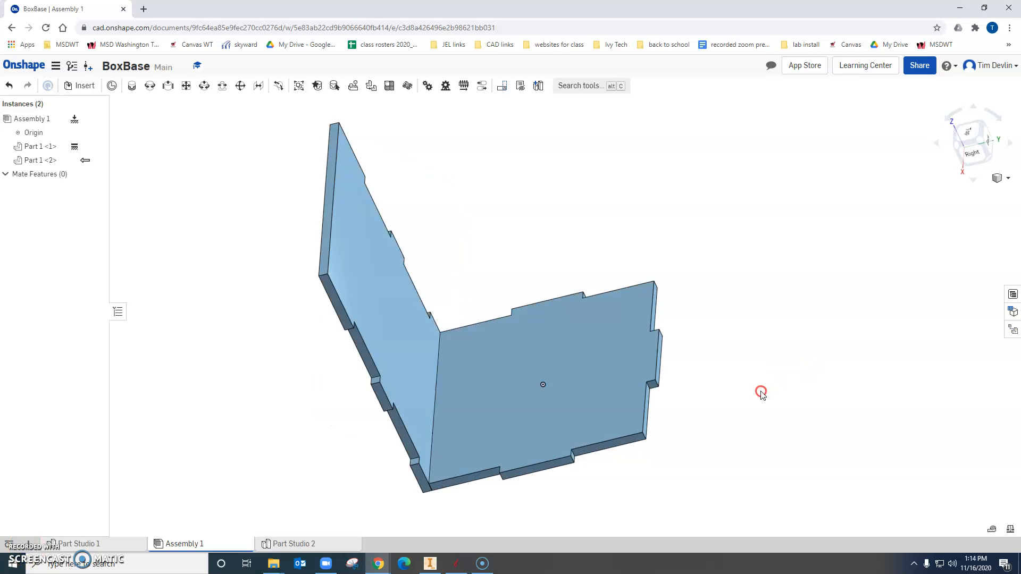
left_click(466, 345)
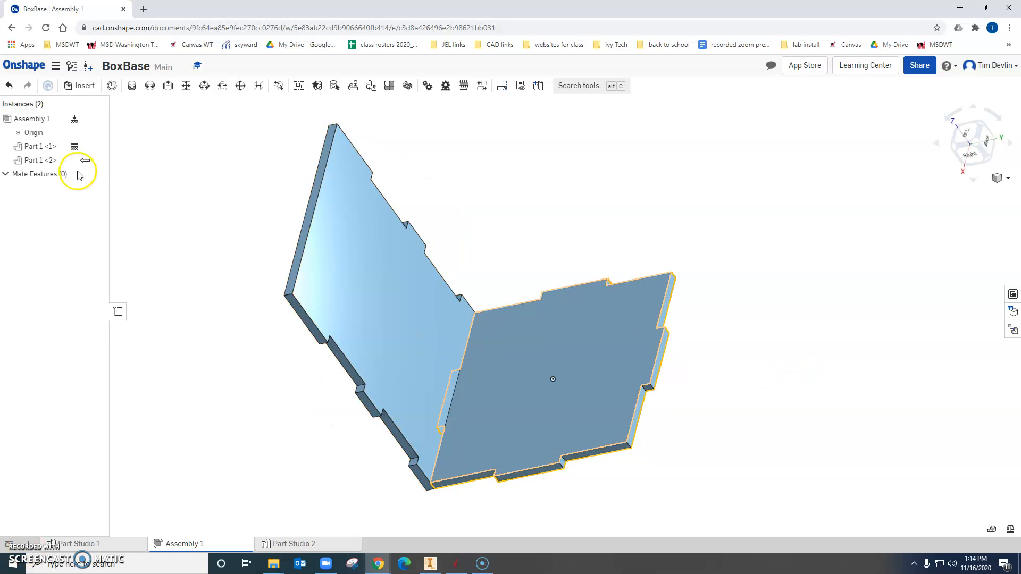
Insert a second copy of the Part Studio 2 panel, placing it freely beside the base's opposite edge.
left_click(77, 85)
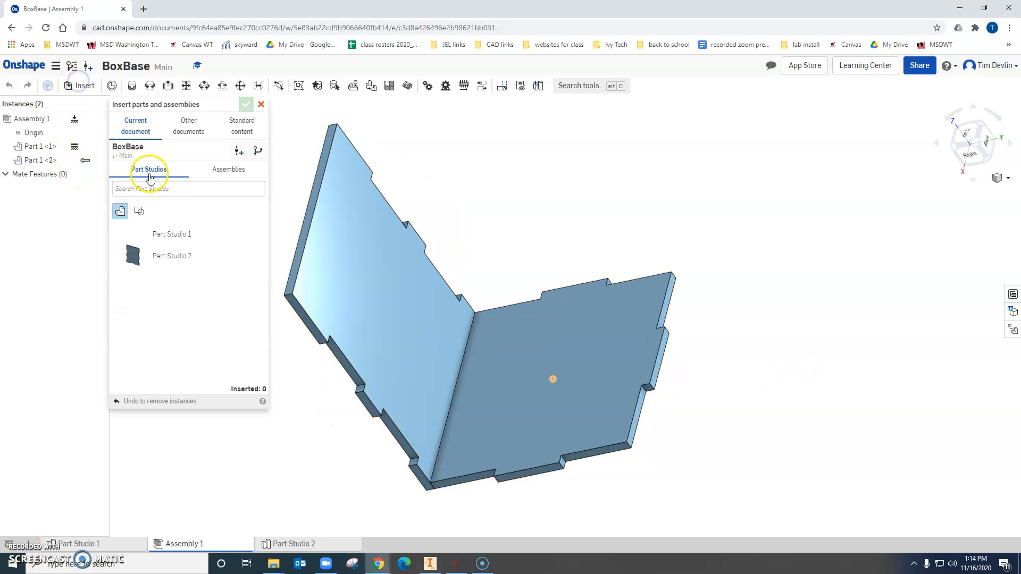
left_click(174, 266)
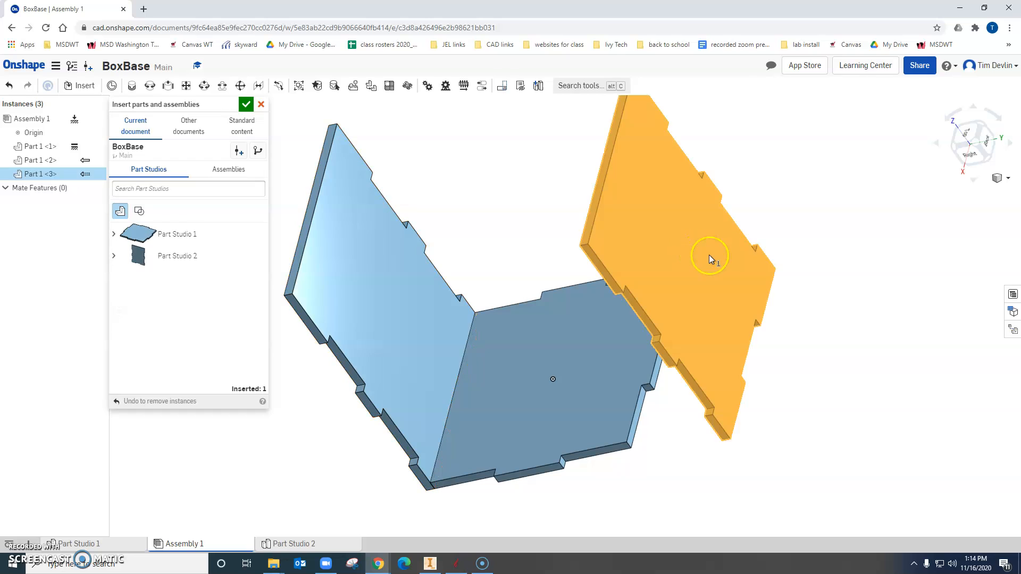
left_click(711, 258)
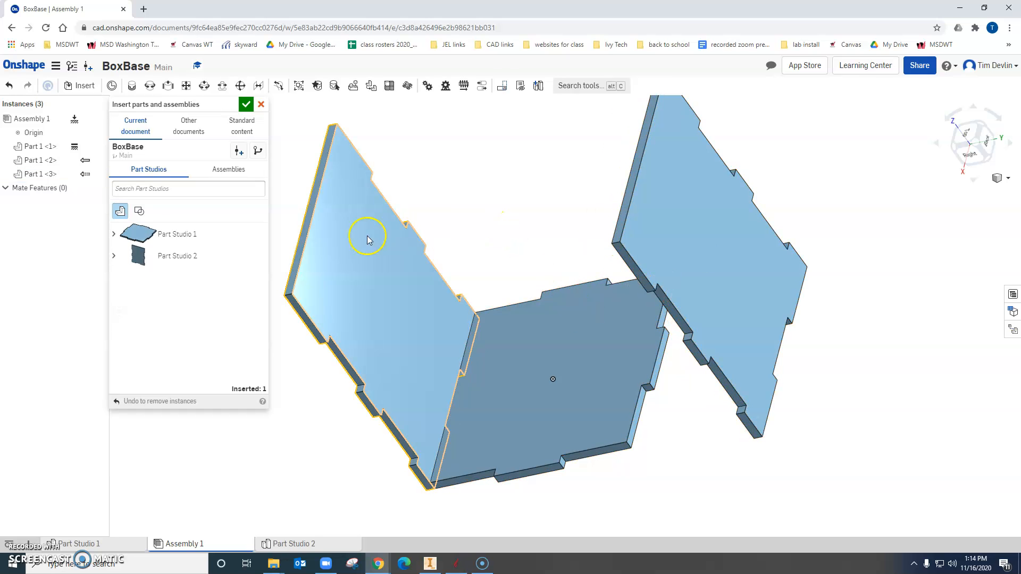
left_click(246, 104)
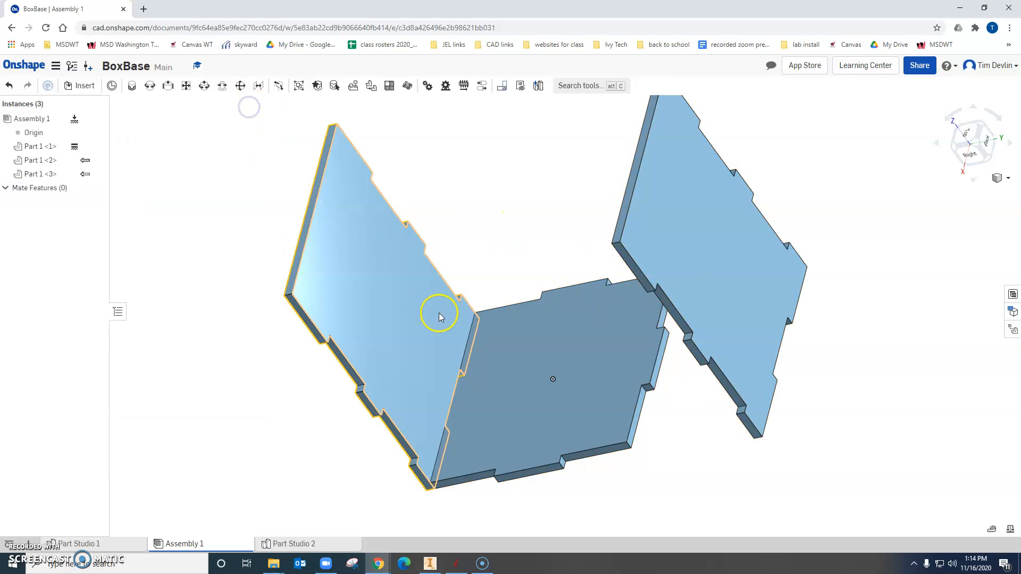
left_click(257, 87)
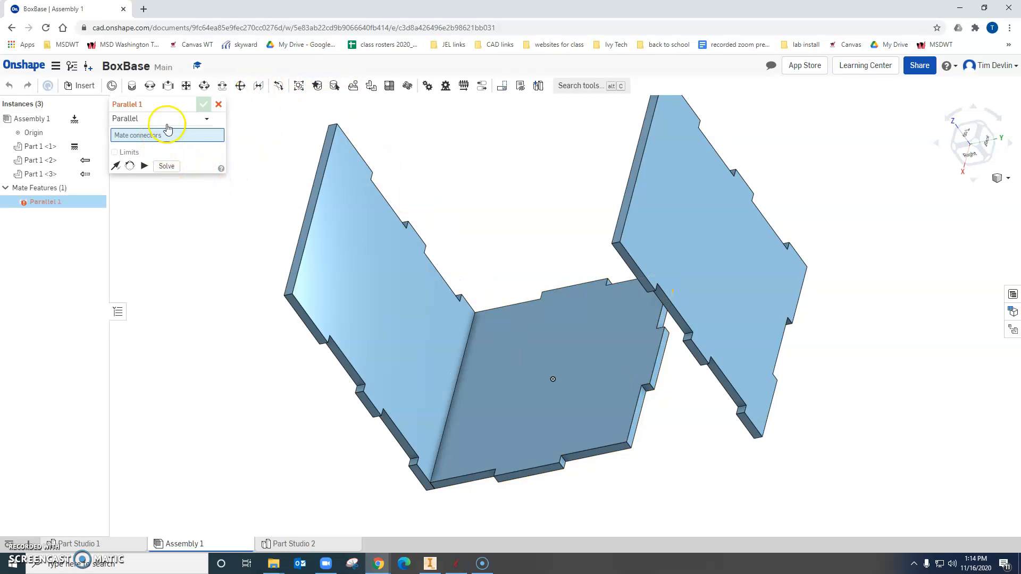
left_click(206, 119)
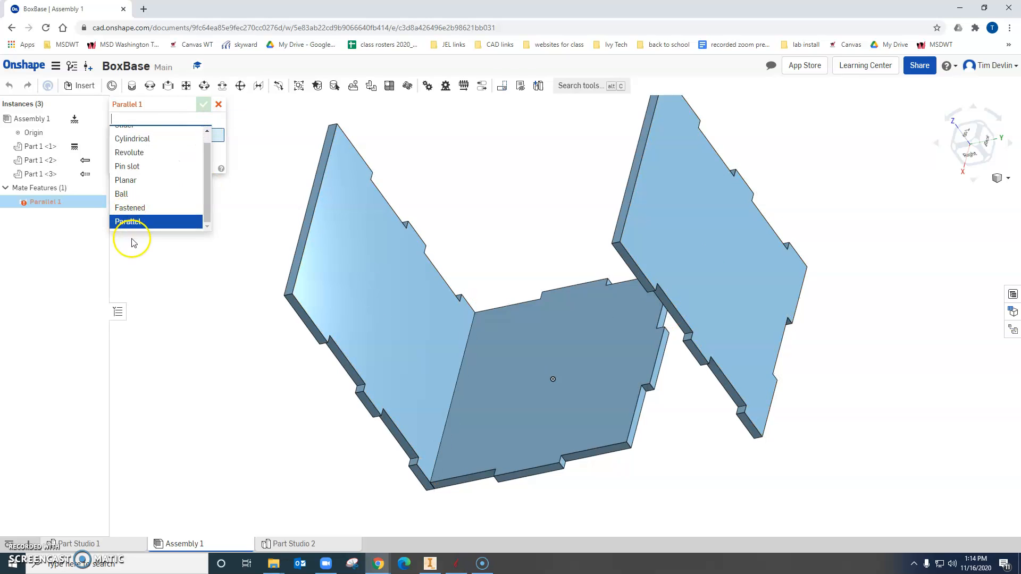
left_click(139, 221)
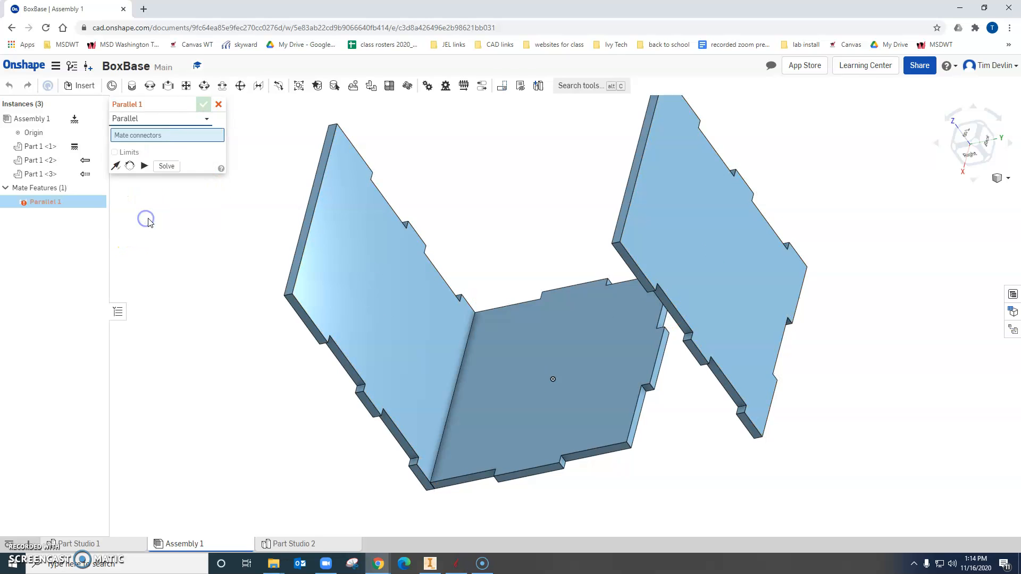
left_click(658, 364)
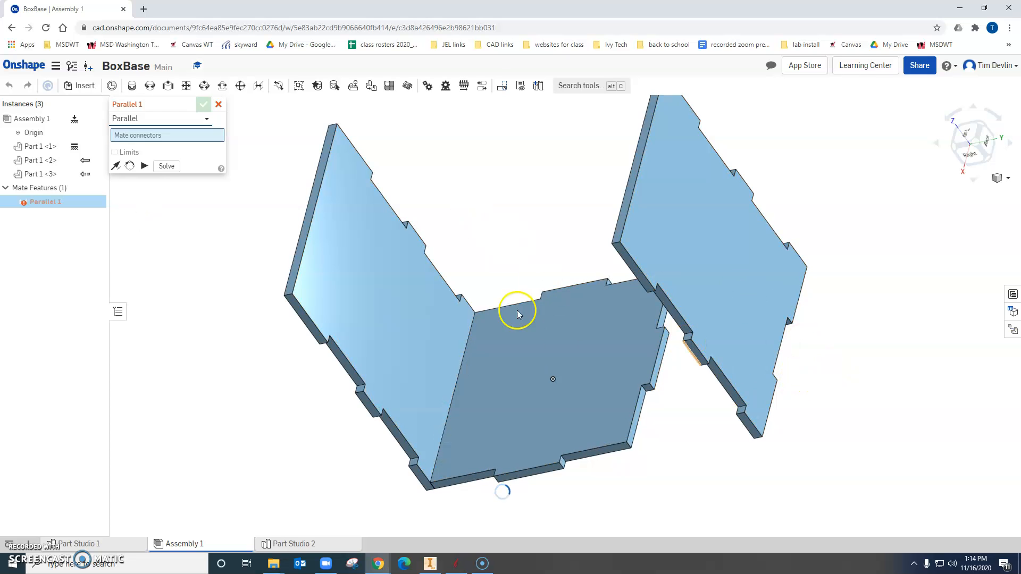
left_click(693, 359)
scroll(665, 372, "up", 5)
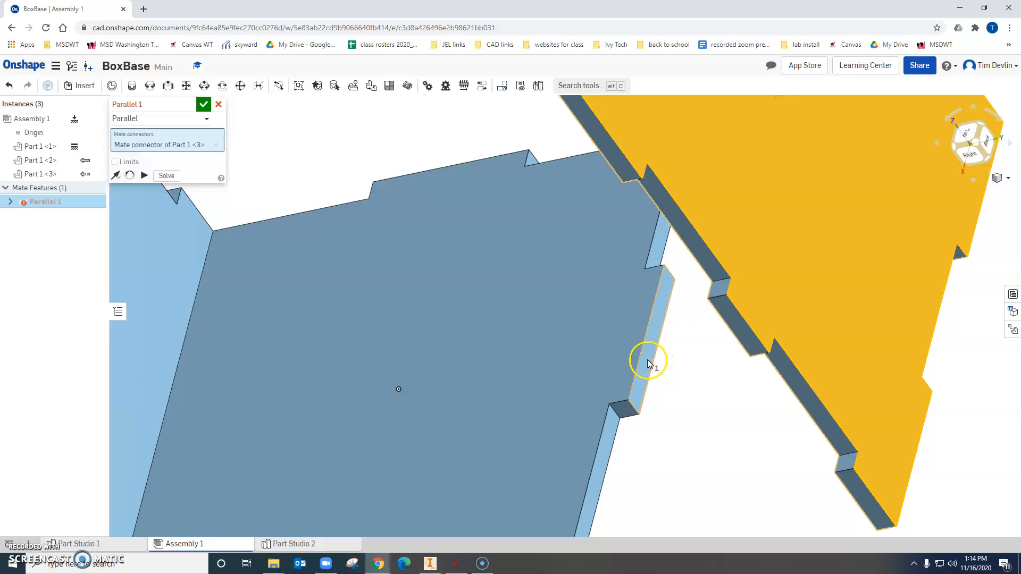
scroll(648, 424, "up", 3)
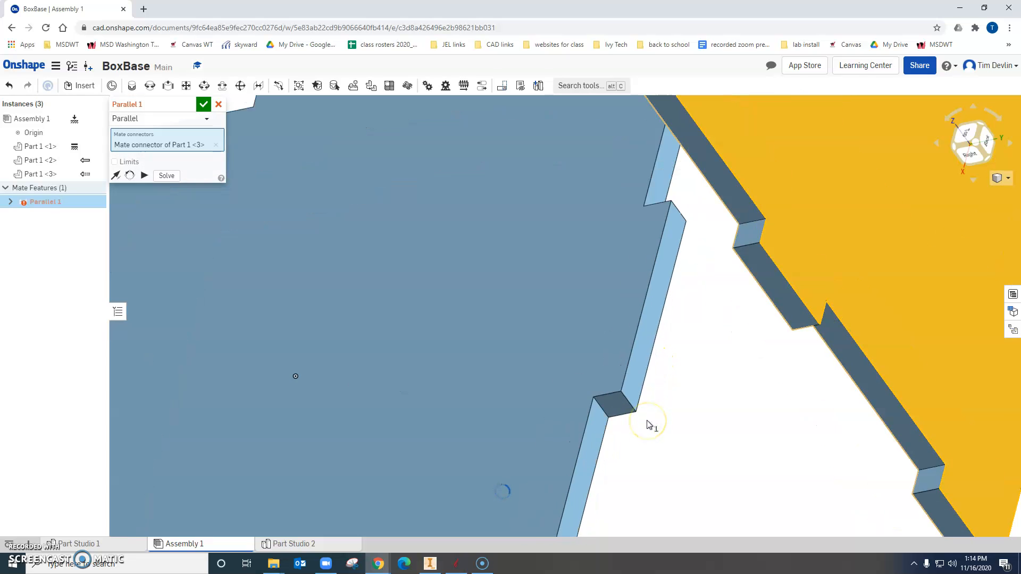
scroll(648, 424, "down", 5)
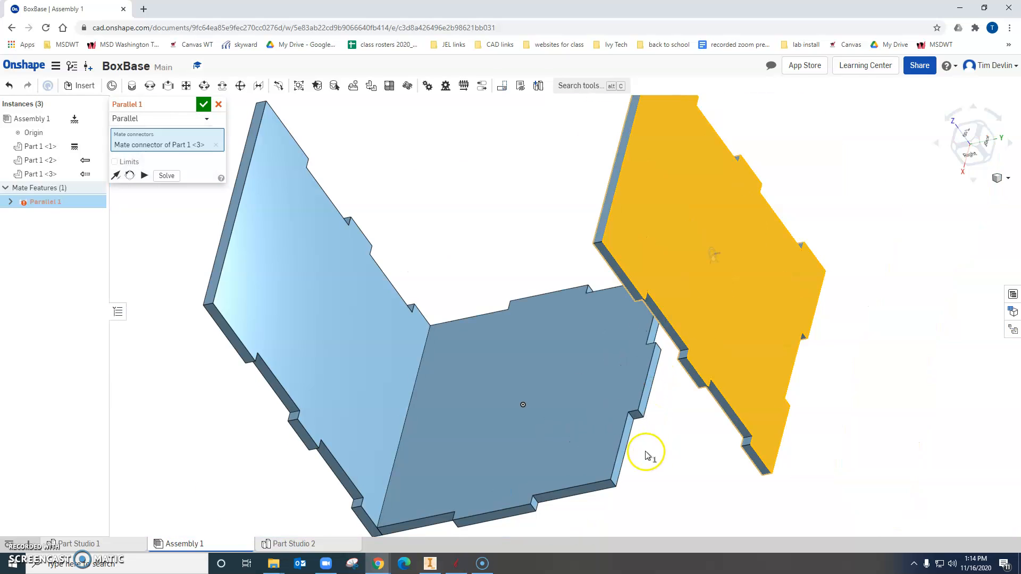
right_click_drag(700, 441, 704, 416)
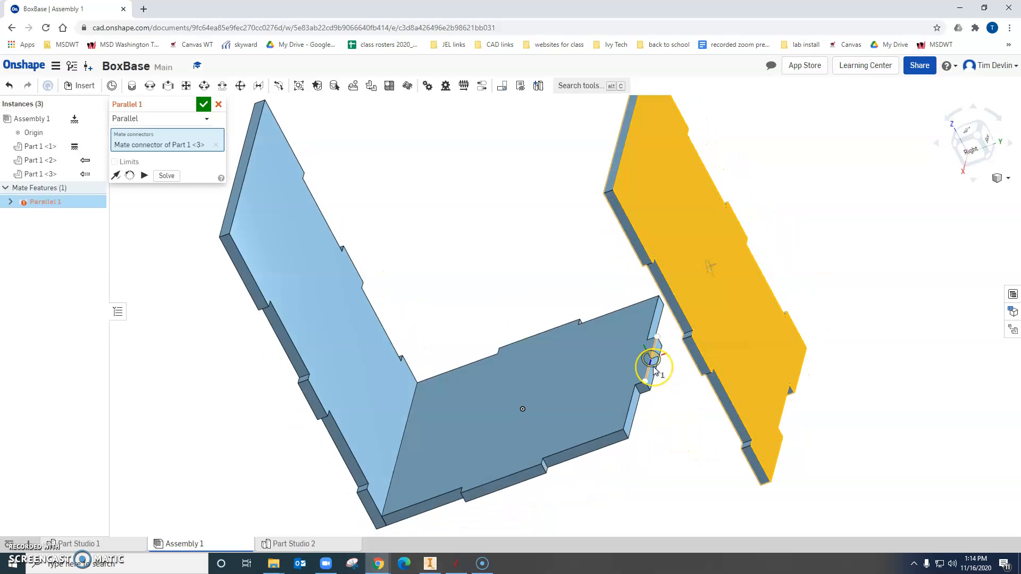
scroll(654, 367, "up", 3)
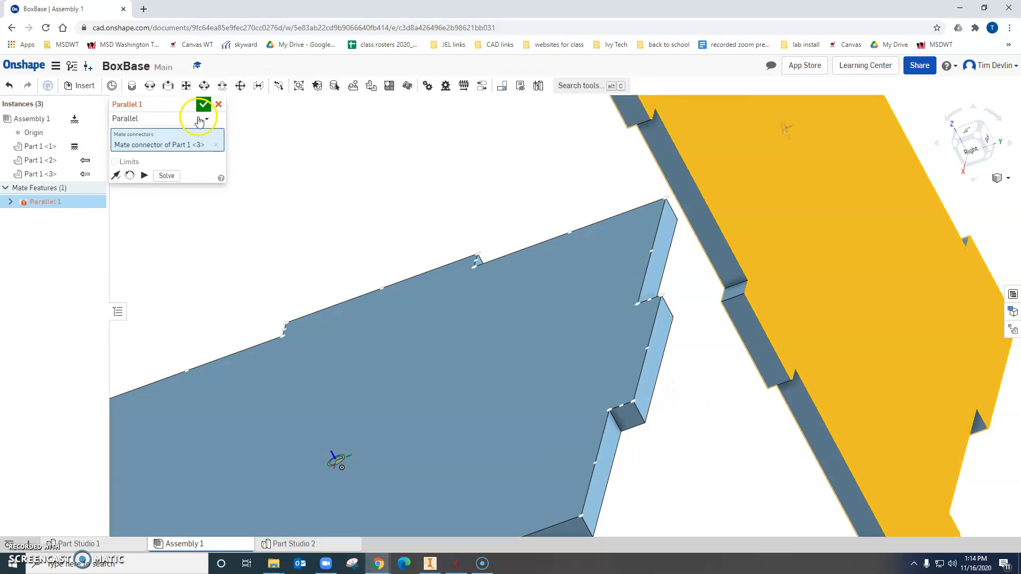
left_click(219, 105)
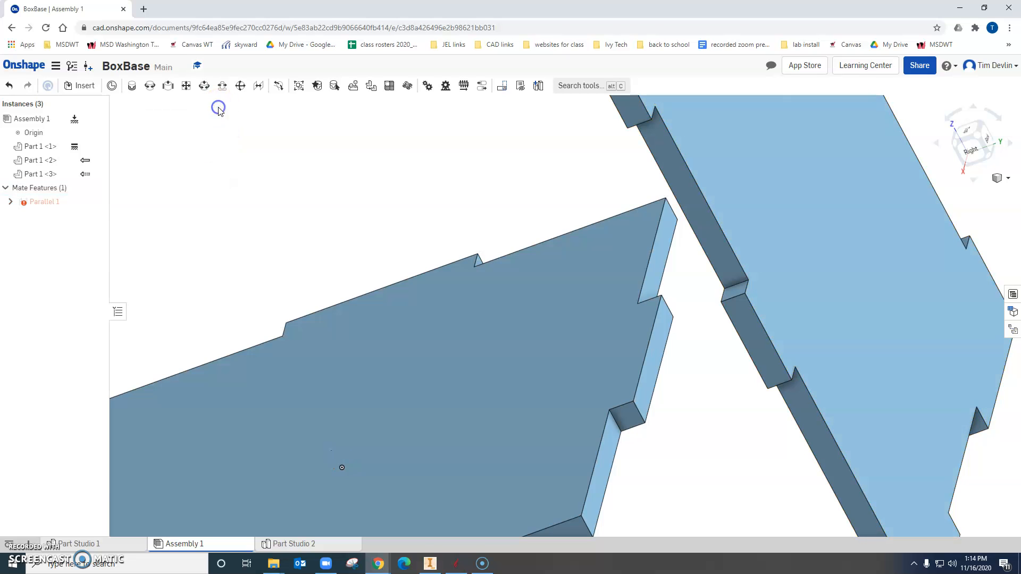
Apply a Parallel mate between the outer face of the base's tab and the second side panel.
left_click(259, 86)
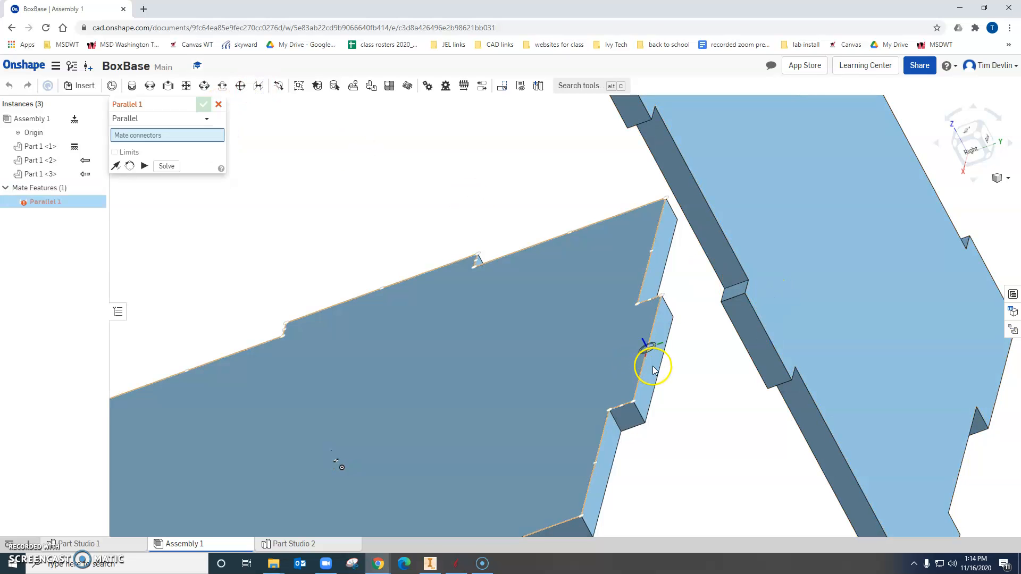
scroll(653, 384, "up", 3)
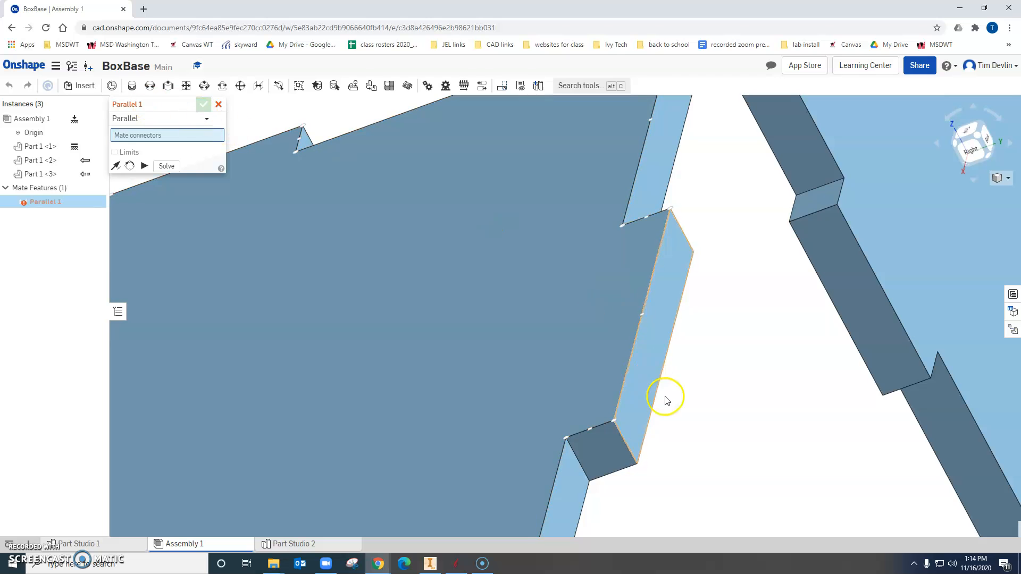
left_click(637, 376)
scroll(638, 375, "up", 2)
scroll(638, 375, "down", 5)
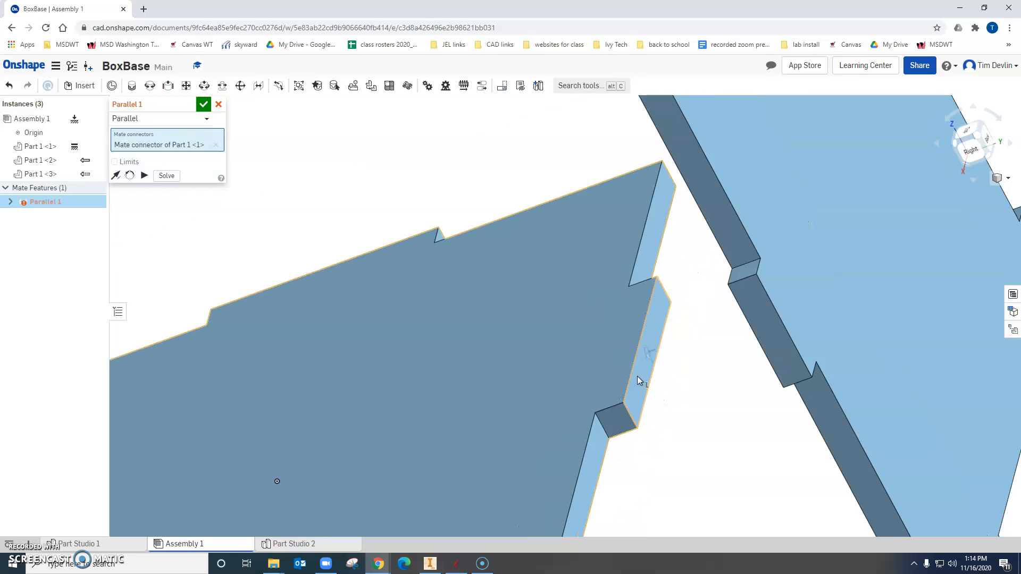
left_click(786, 326)
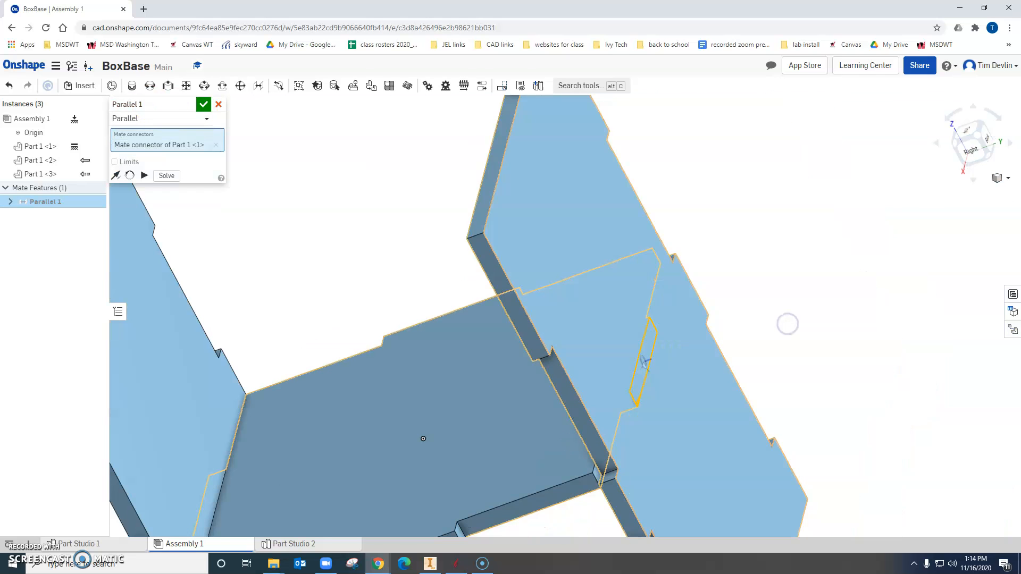
left_click(203, 107)
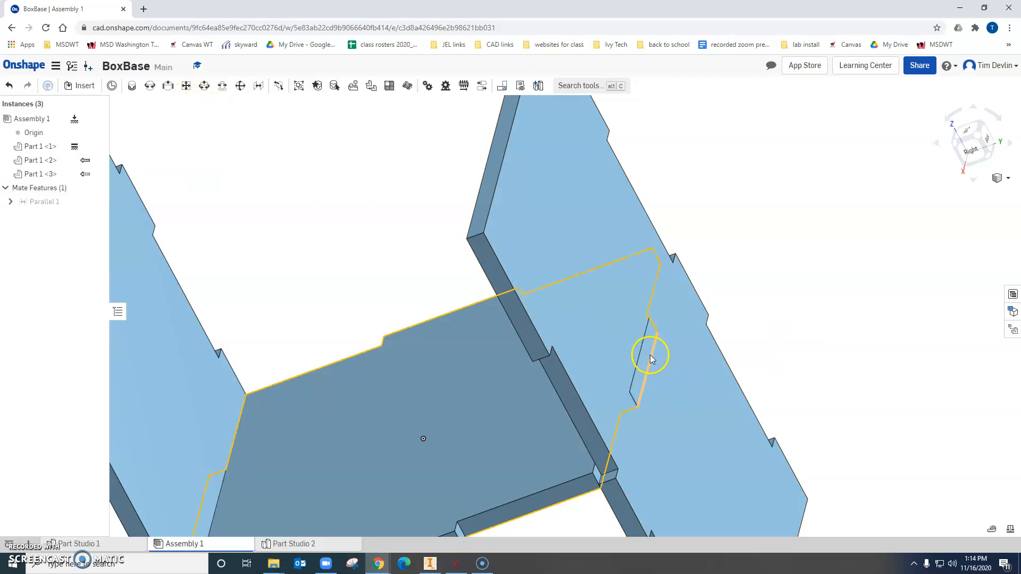
middle_click_drag(675, 250, 652, 178)
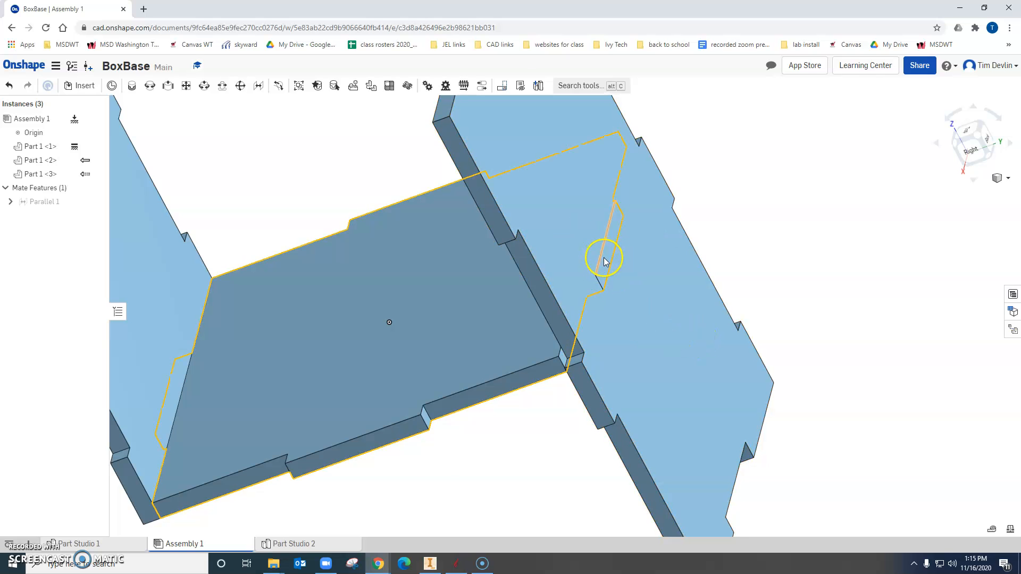
Apply a Parallel mate between the base's underside and the lower notched edge face of the second side panel.
right_click_drag(854, 348, 831, 298)
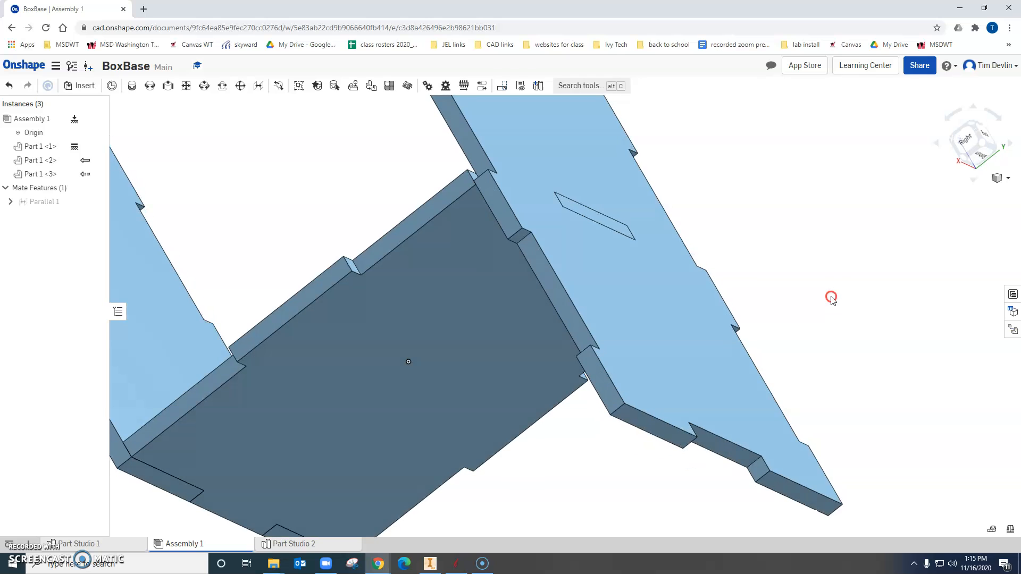
left_click(258, 86)
left_click(498, 352)
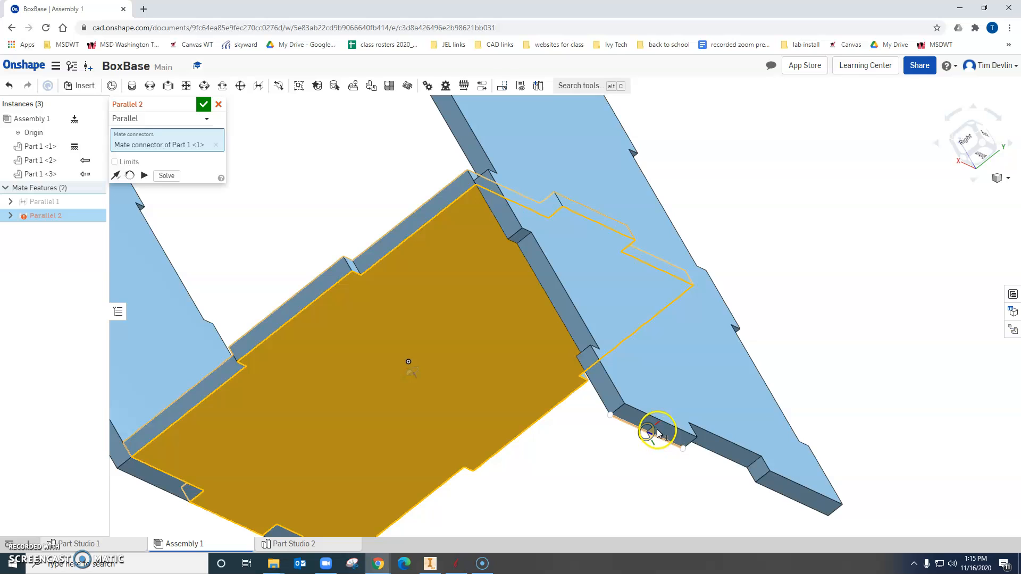
scroll(659, 432, "up", 4)
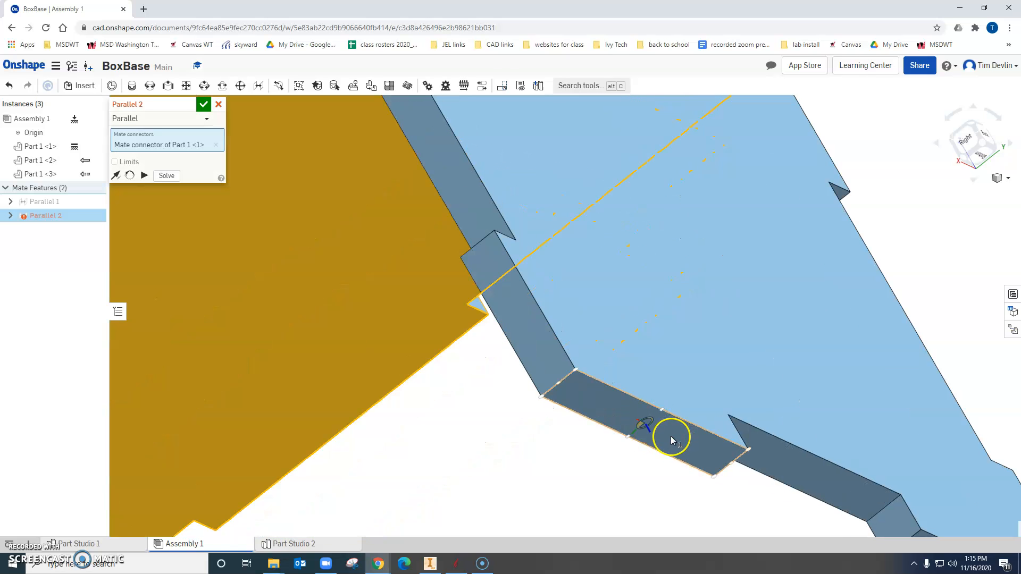
left_click(672, 436)
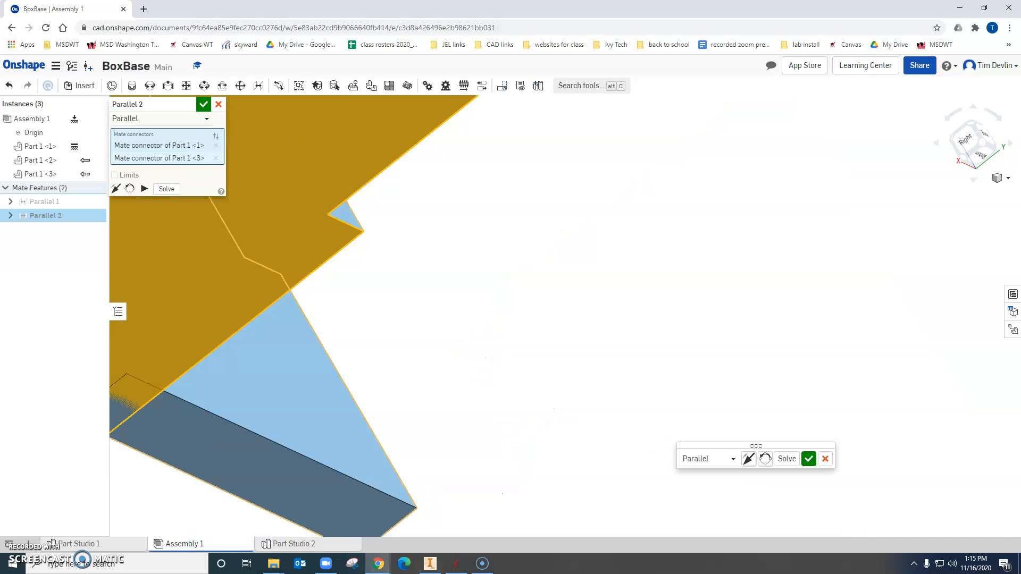
scroll(671, 436, "down", 5)
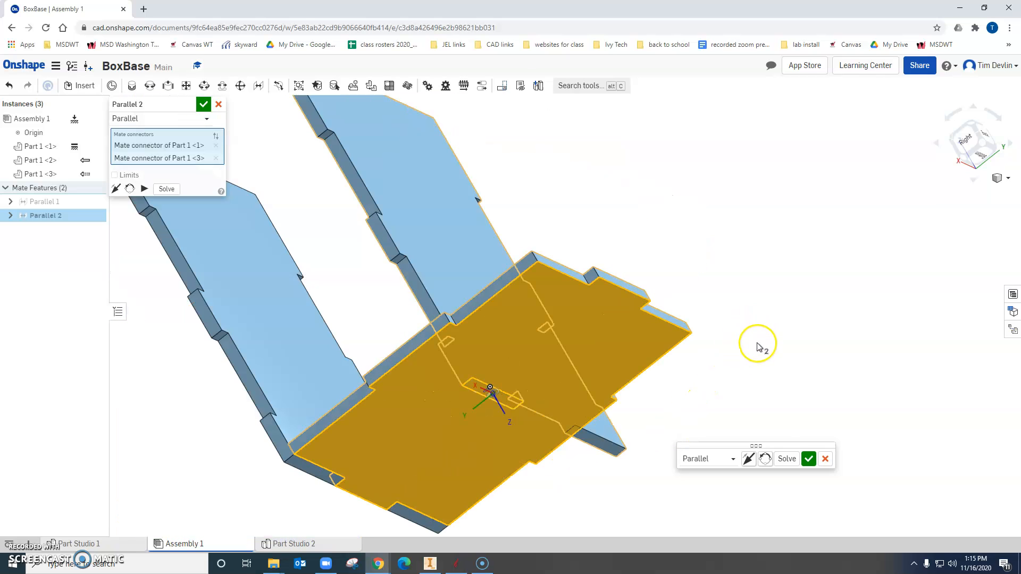
left_click(808, 459)
Apply a Parallel mate between the second side panel's broad face and the outer face of the base's middle tab on the open side.
right_click_drag(725, 251, 757, 305)
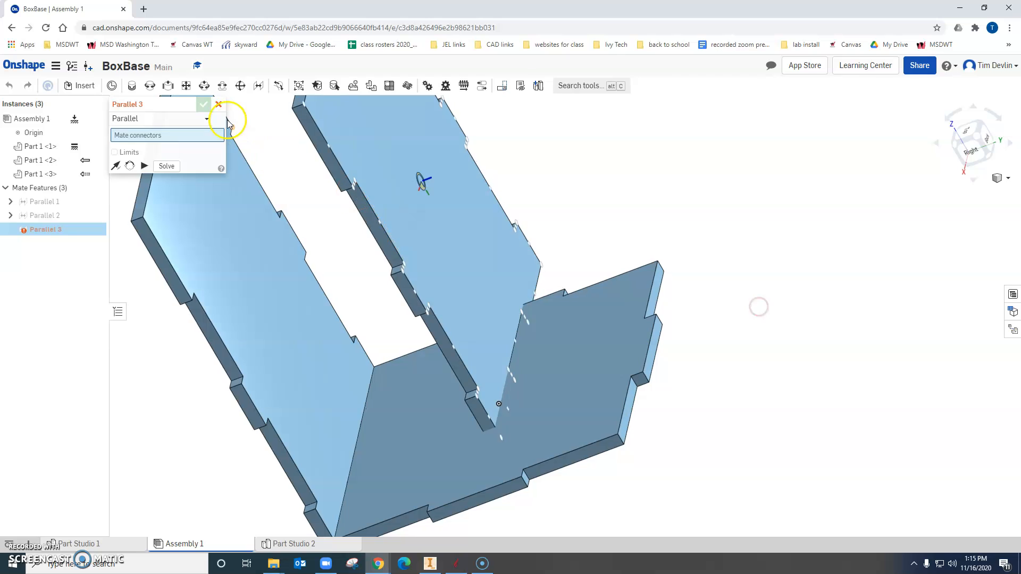
left_click(486, 276)
left_click(649, 342)
scroll(649, 343, "up", 3)
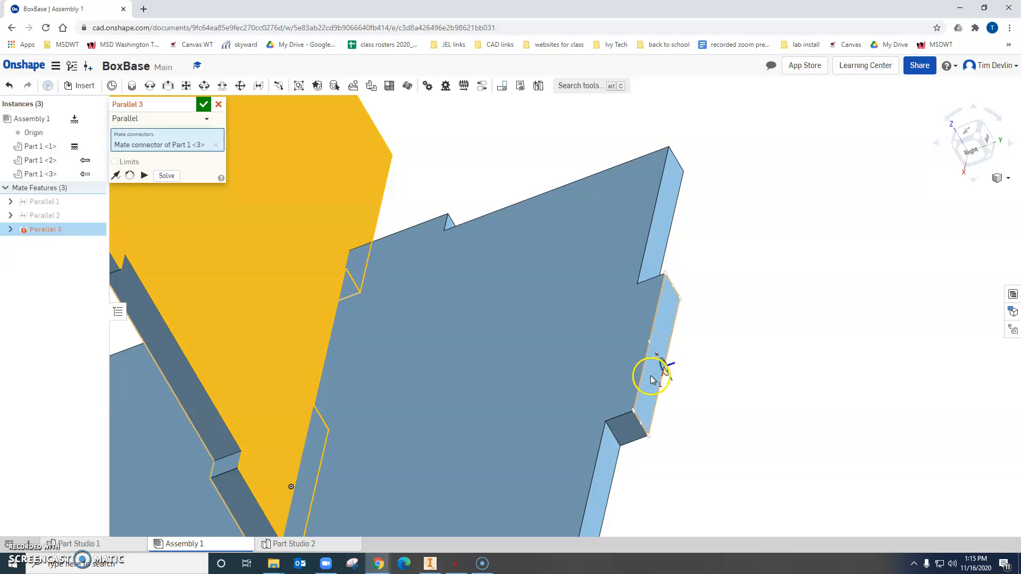
left_click(658, 362)
scroll(730, 403, "down", 3)
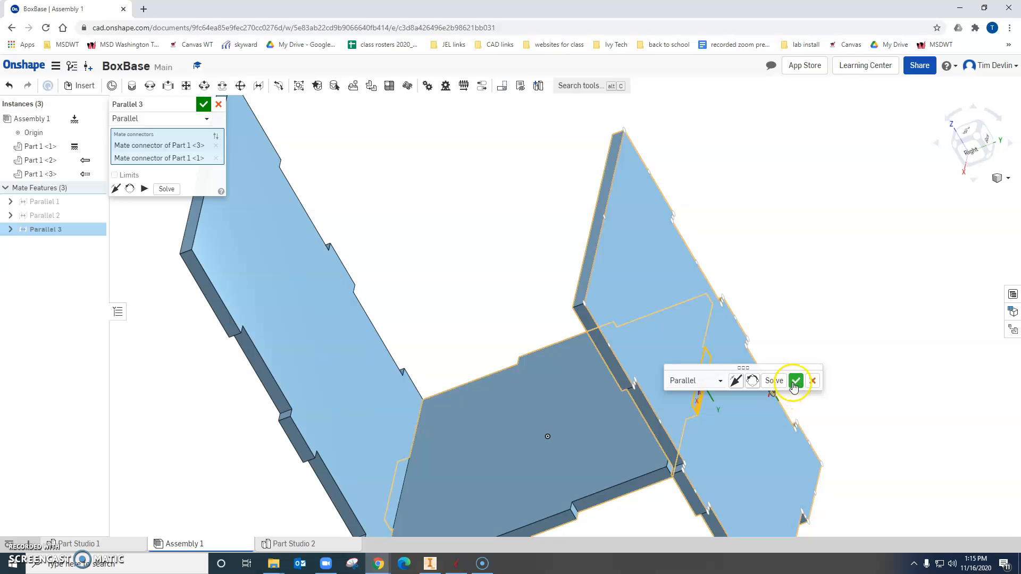
left_click(794, 380)
Add another Parallel mate between the base's underside and the second side panel's lower edge face.
right_click_drag(878, 401, 847, 348)
scroll(841, 383, "down", 3)
right_click_drag(827, 387, 664, 302)
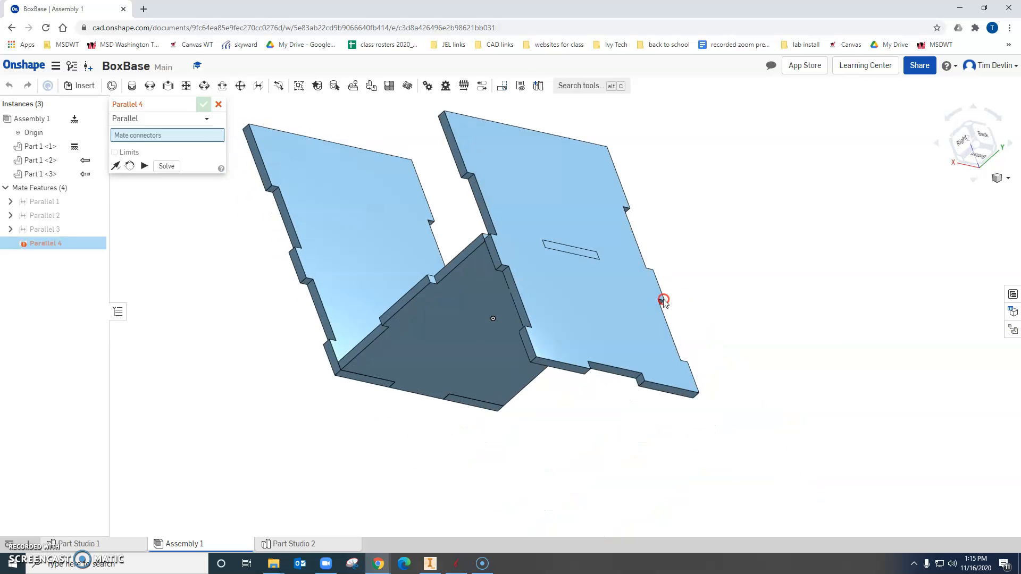
left_click(489, 355)
scroll(589, 371, "up", 3)
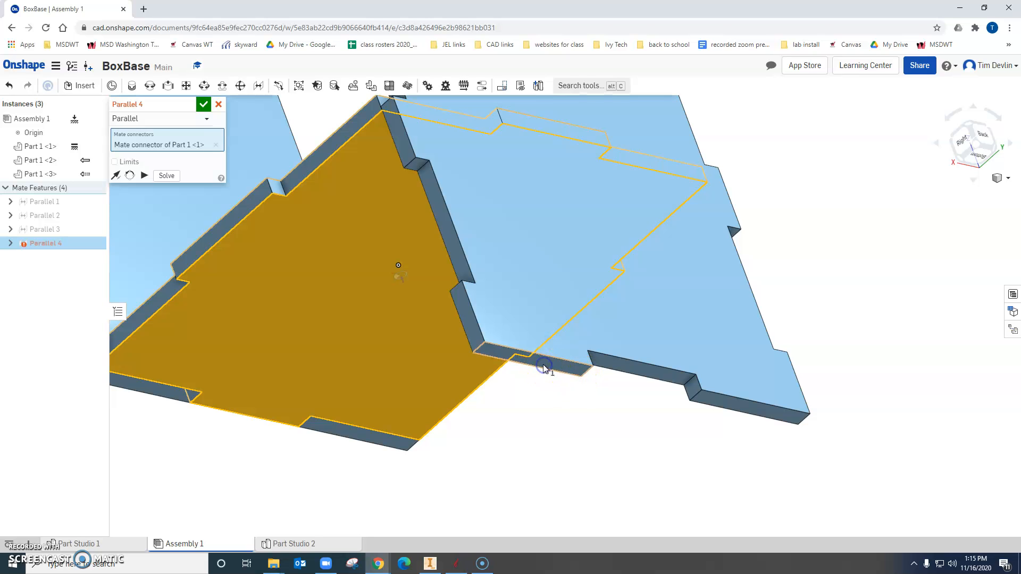
left_click(544, 367)
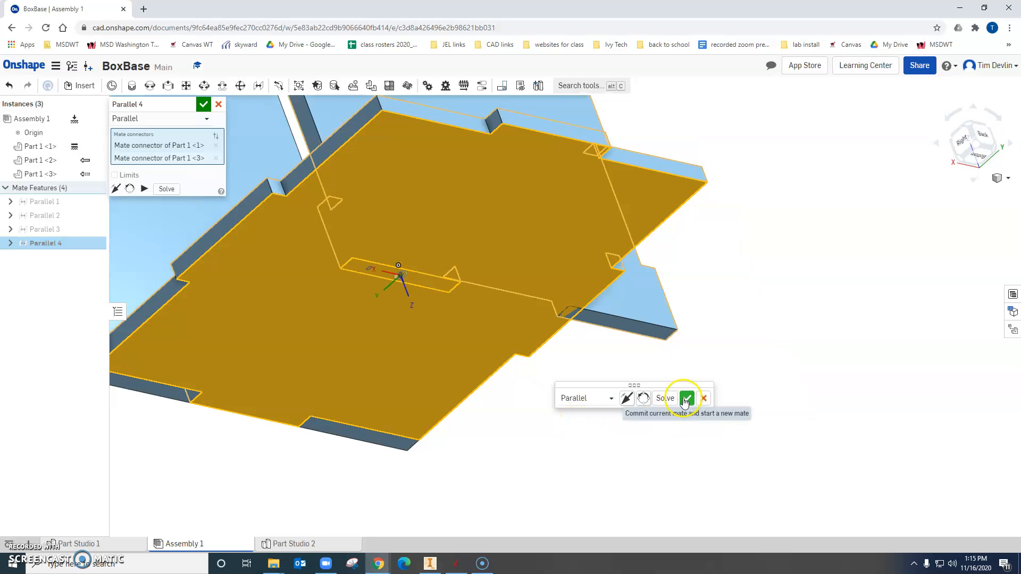
right_click_drag(730, 303, 749, 358)
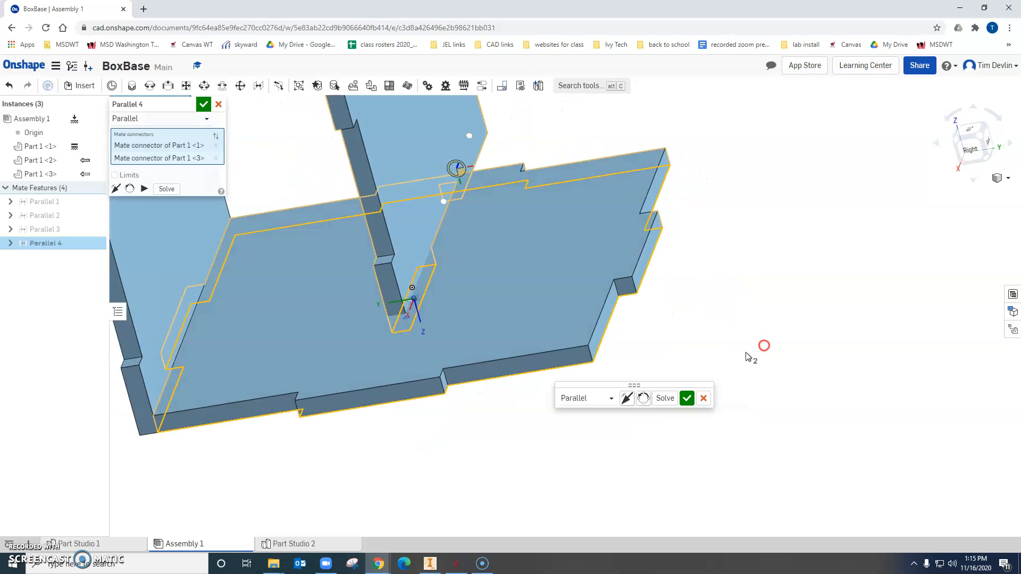
left_click(686, 398)
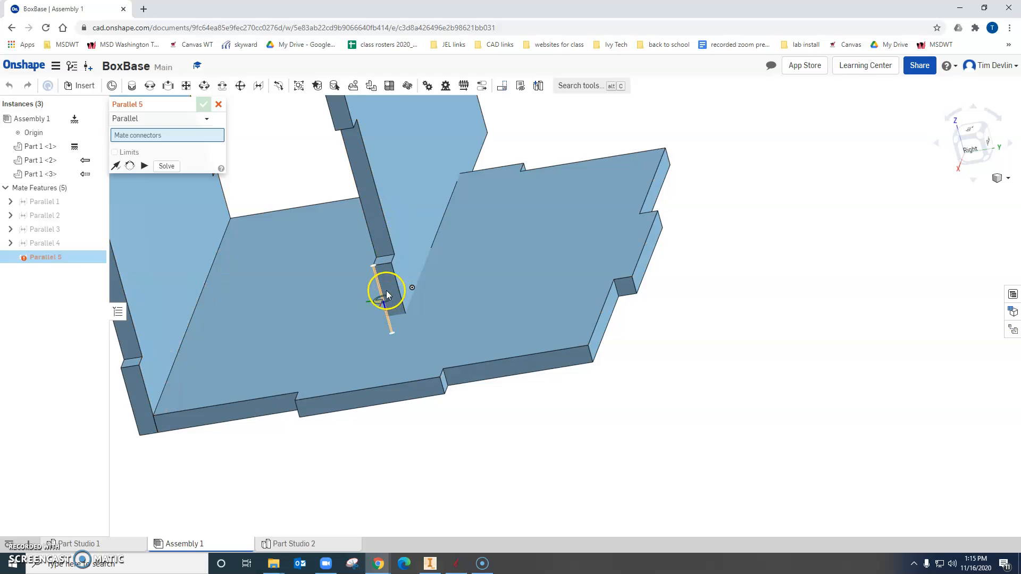
Apply a Parallel mate between the lowest face on the second panel's long edge and the base's front edge tab.
scroll(389, 291, "up", 3)
left_click(393, 278)
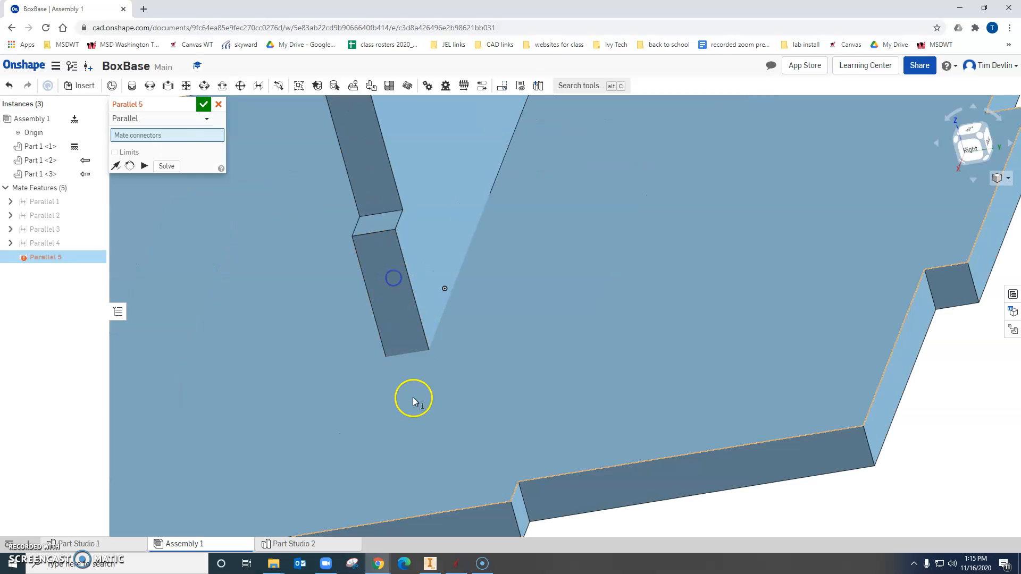
scroll(413, 398, "up", 2)
scroll(414, 400, "down", 3)
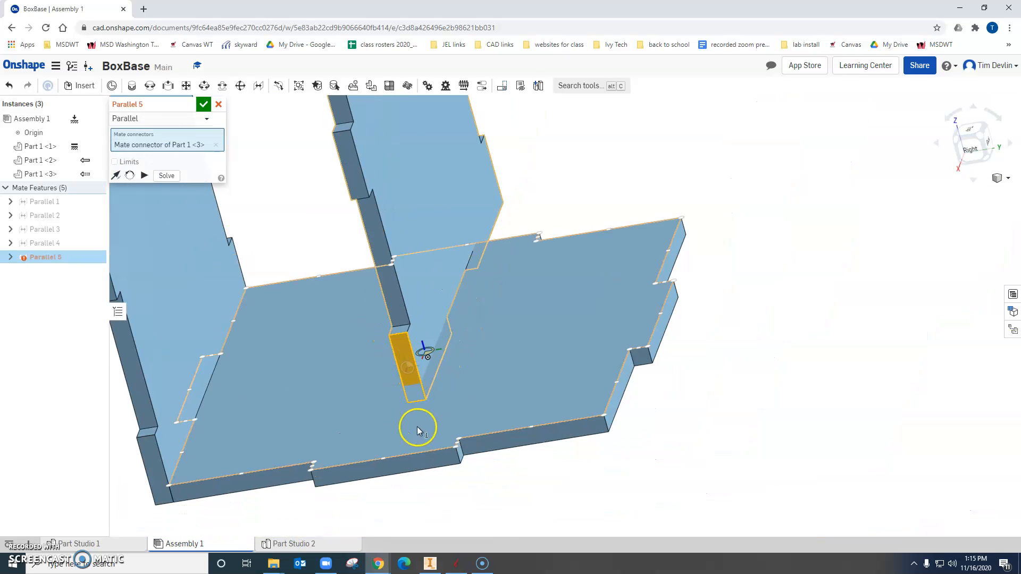
left_click(418, 466)
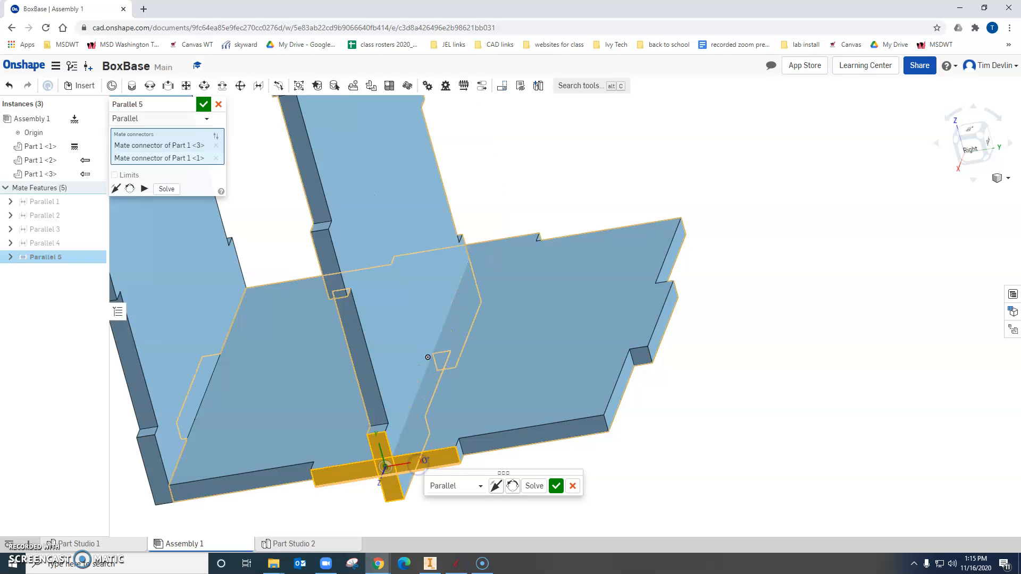
left_click(555, 488)
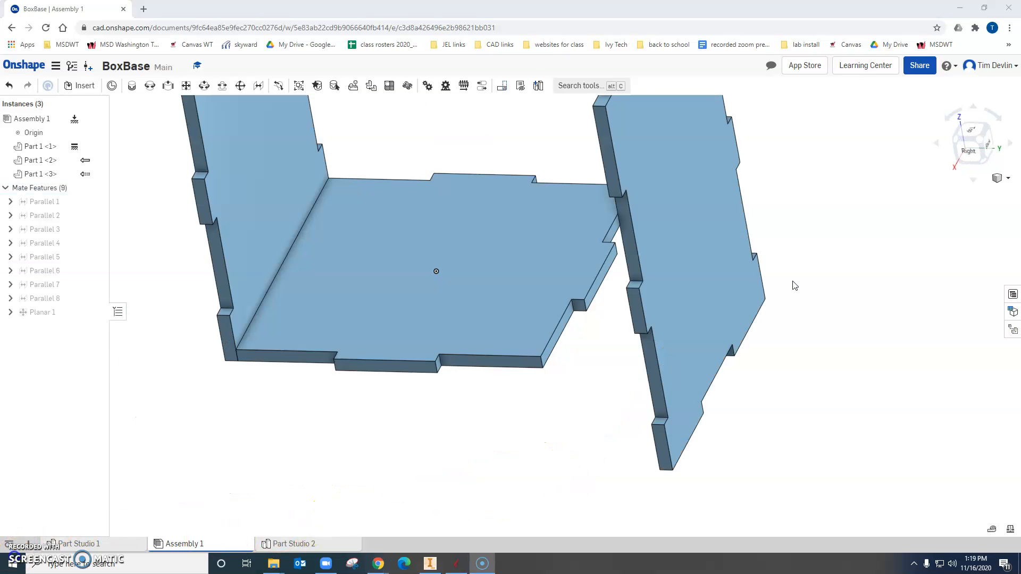
Apply a Planar mate between the base's front edge face and the lowest face on the second panel's long notched edge.
right_click_drag(793, 285, 784, 267)
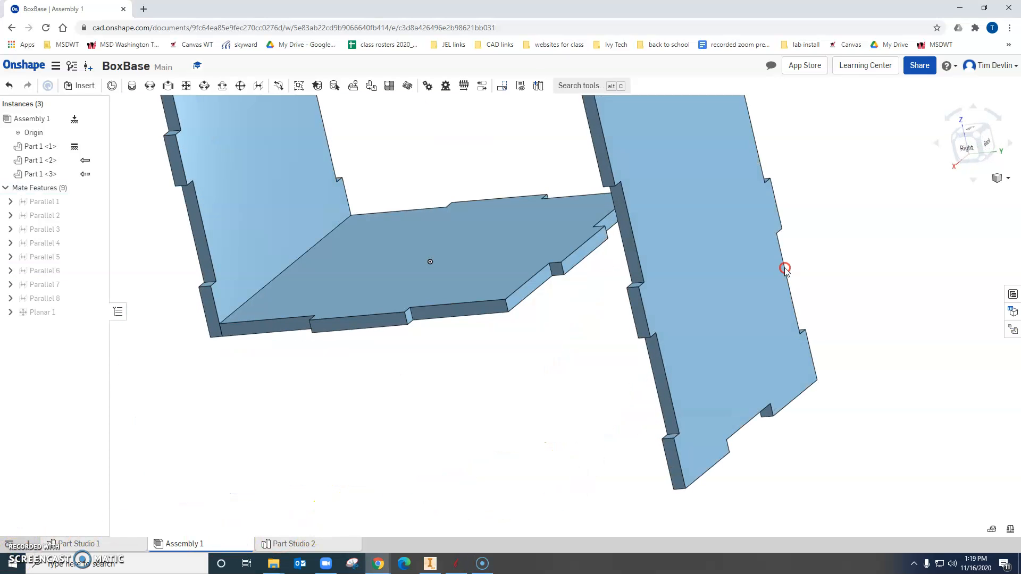
left_click(187, 87)
scroll(475, 321, "up", 3)
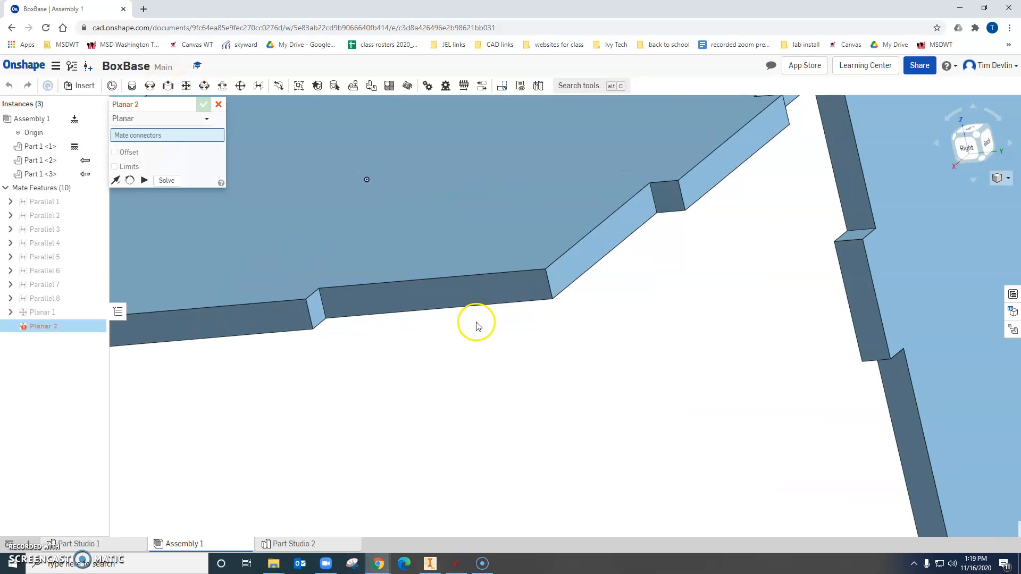
left_click(500, 290)
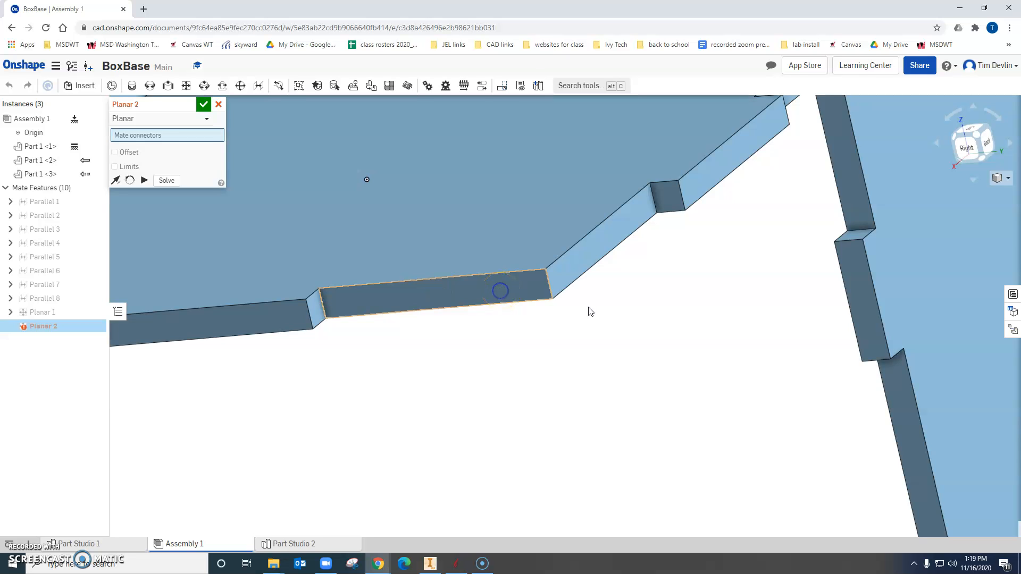
scroll(632, 376, "down", 3)
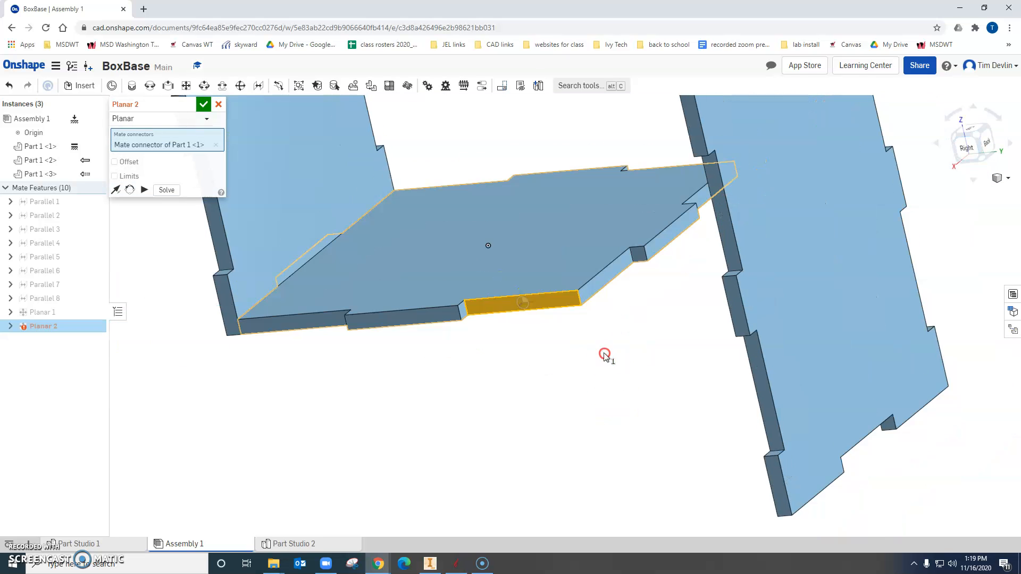
scroll(786, 457, "up", 4)
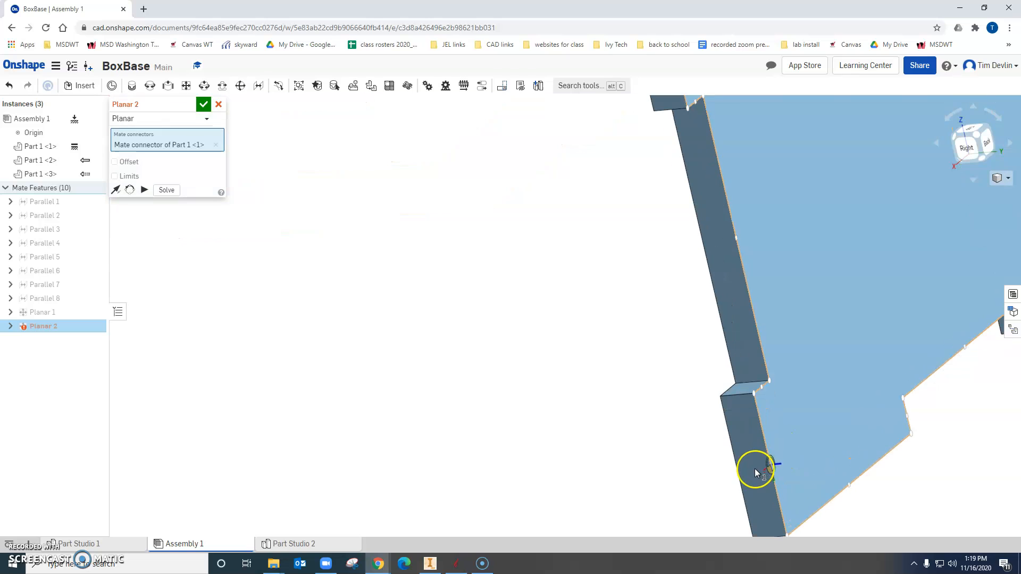
middle_click_drag(753, 484, 753, 340)
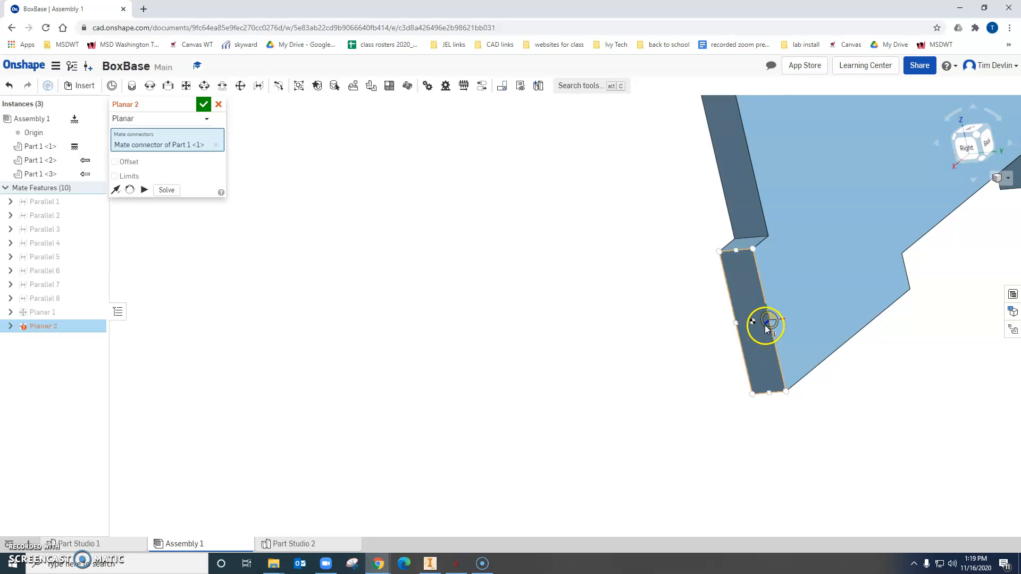
left_click(735, 325)
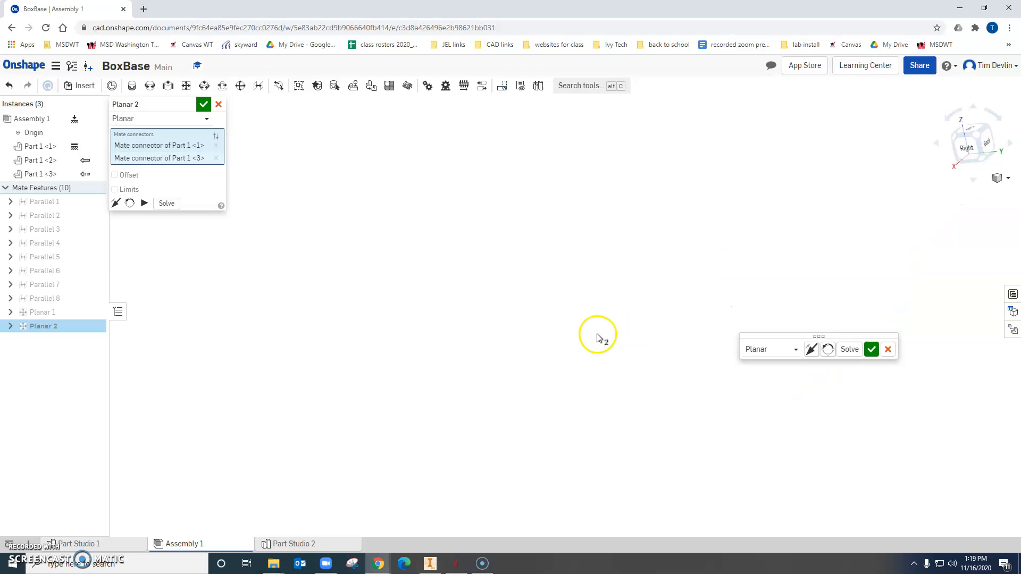
scroll(597, 335, "down", 5)
scroll(512, 221, "up", 5)
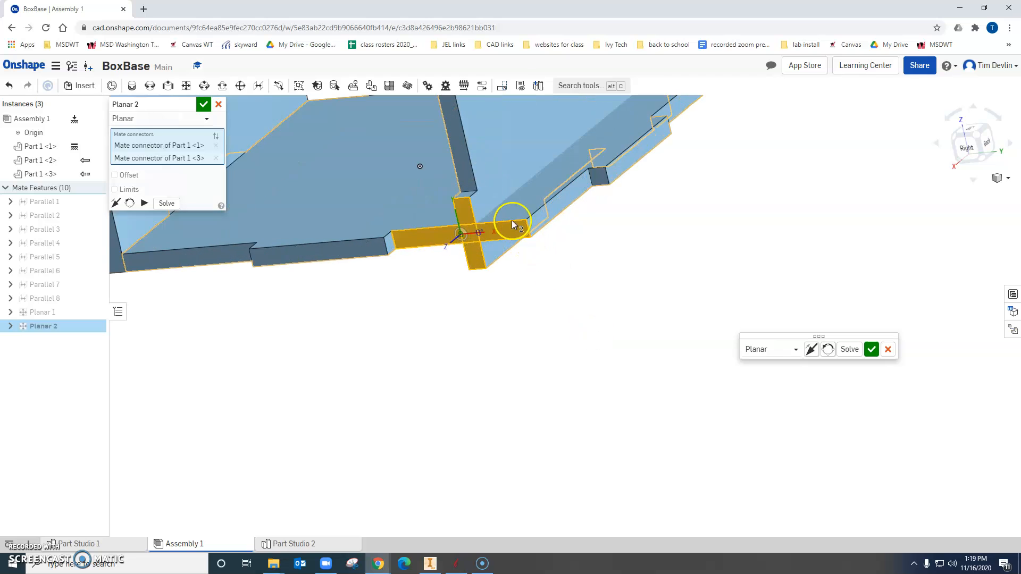
middle_click_drag(512, 221, 515, 300)
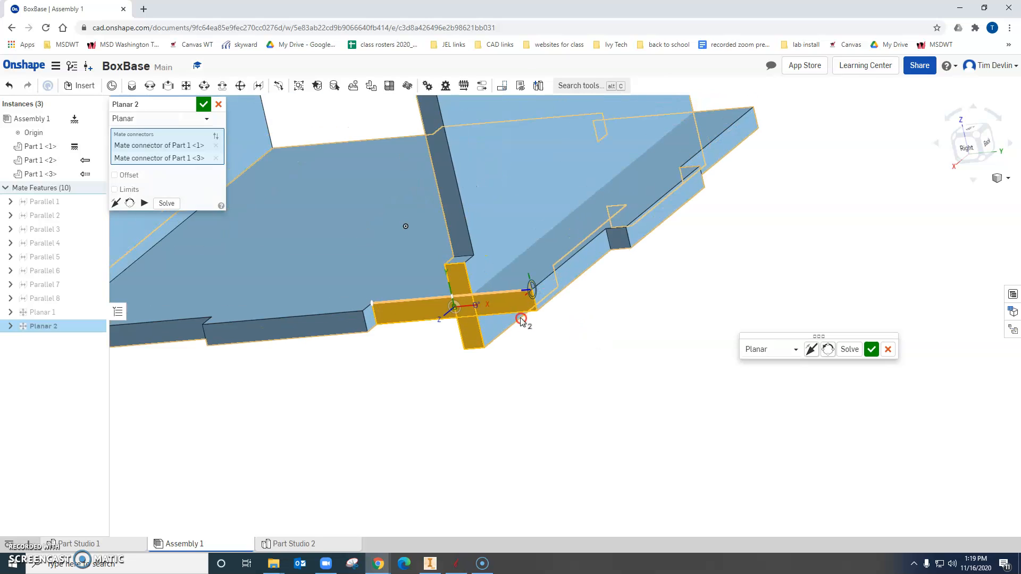
left_click(871, 349)
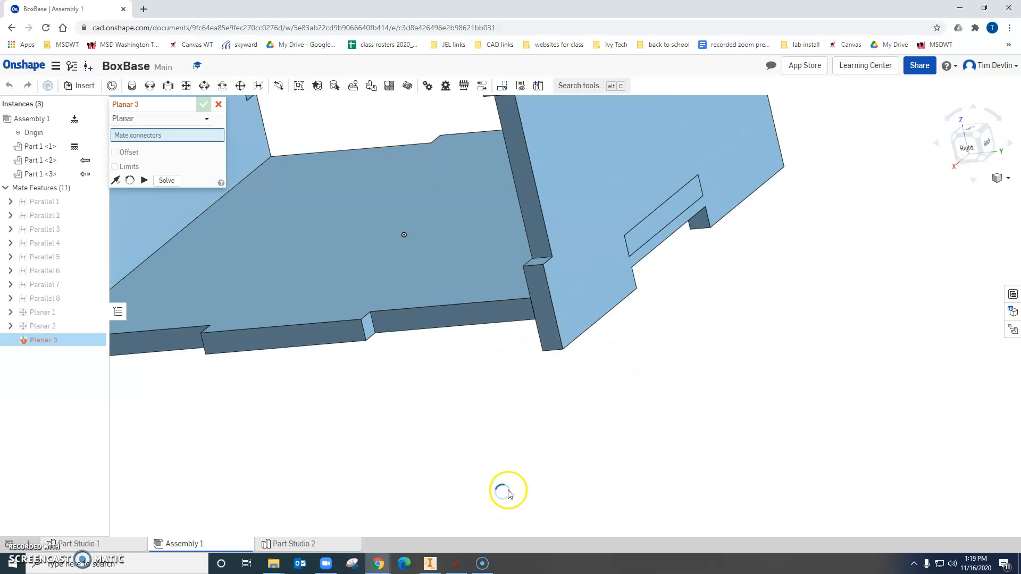
right_click_drag(657, 364, 653, 330)
right_click_drag(885, 327, 802, 383)
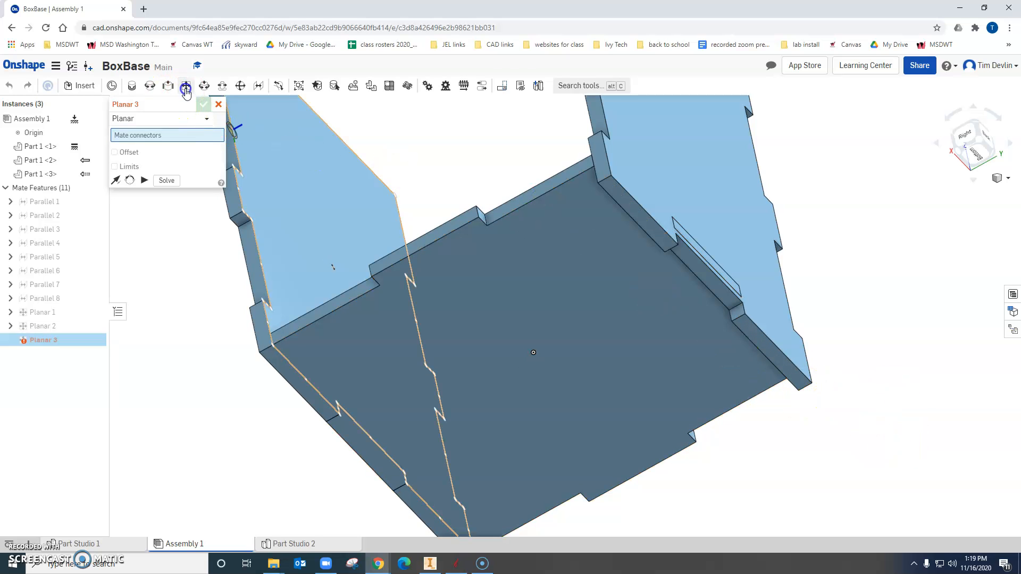
left_click(637, 212)
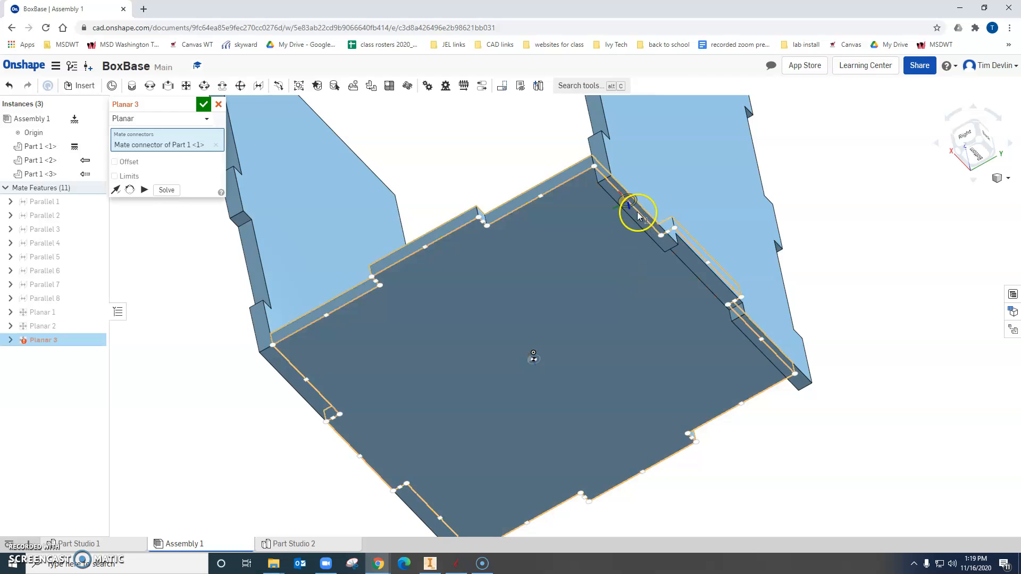
scroll(637, 213, "down", 3)
scroll(649, 229, "up", 5)
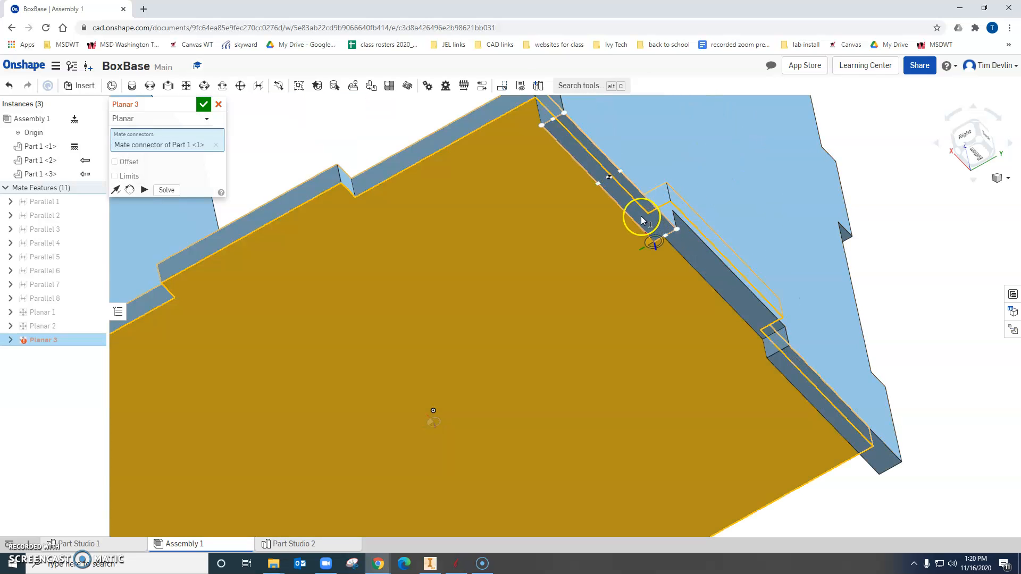
left_click(620, 193)
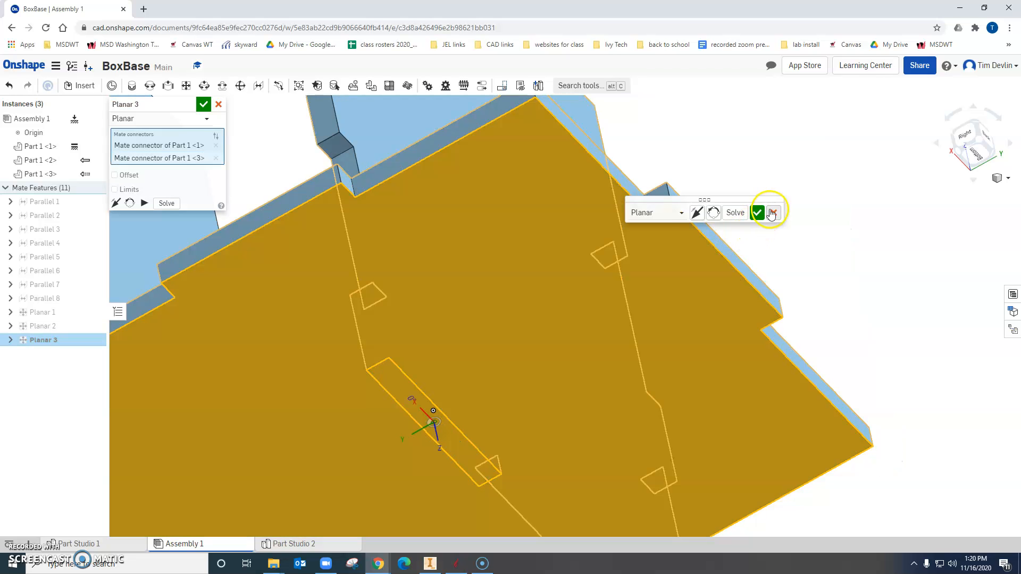
left_click(772, 212)
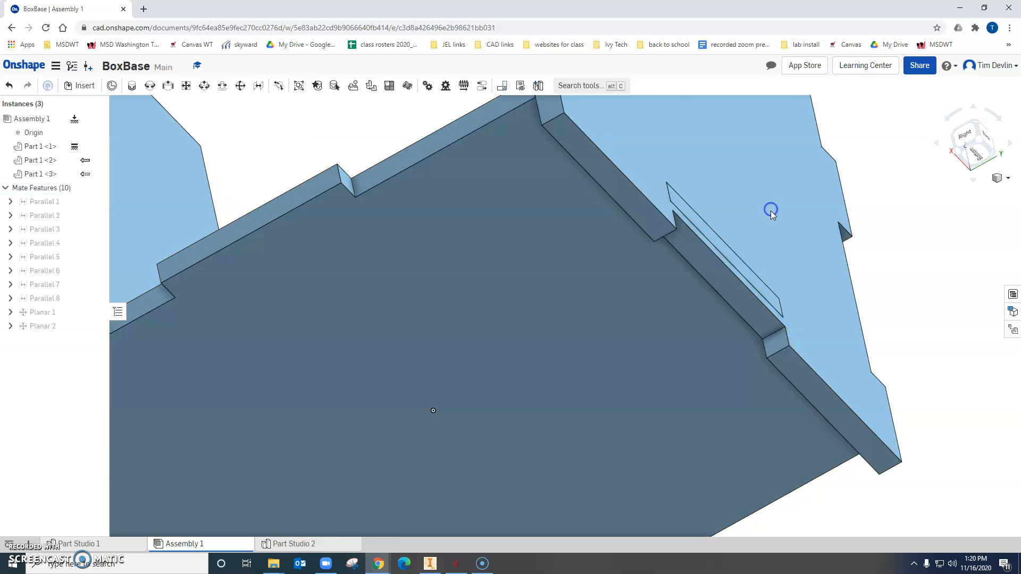
Apply a Planar mate between the base's underside and the second side panel's lower edge face.
left_click(186, 84)
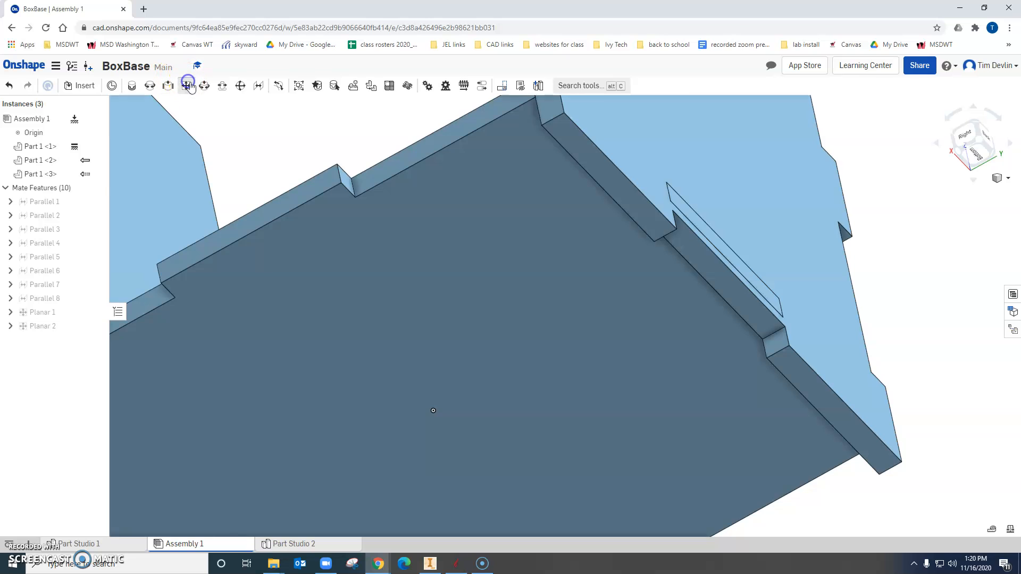
left_click(487, 260)
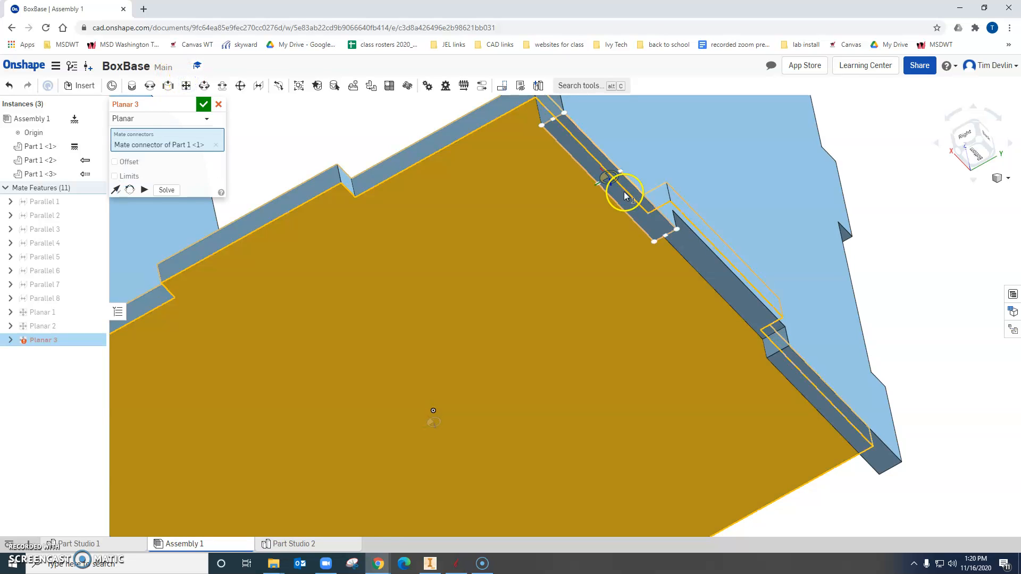
left_click(600, 186)
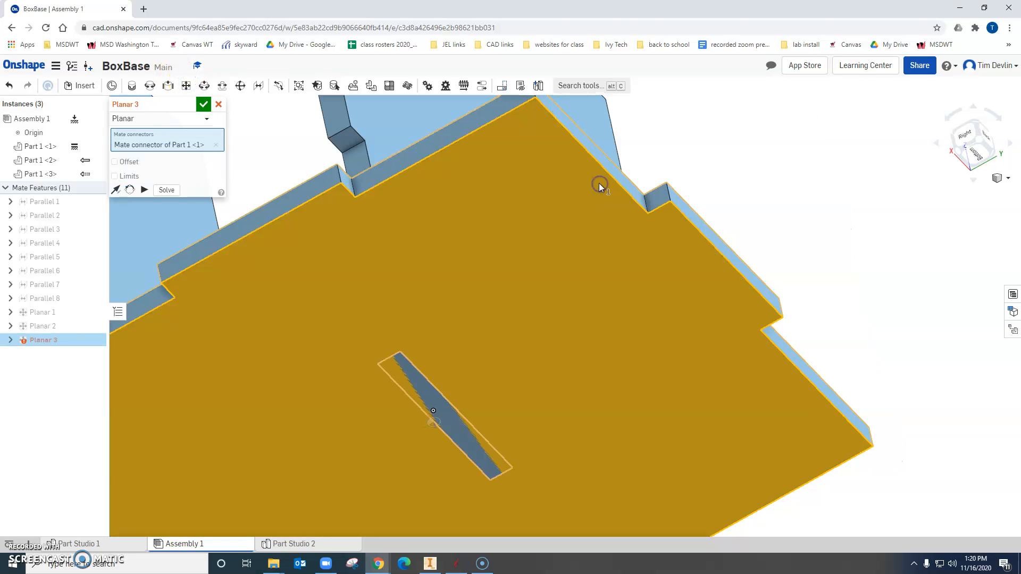
left_click(736, 206)
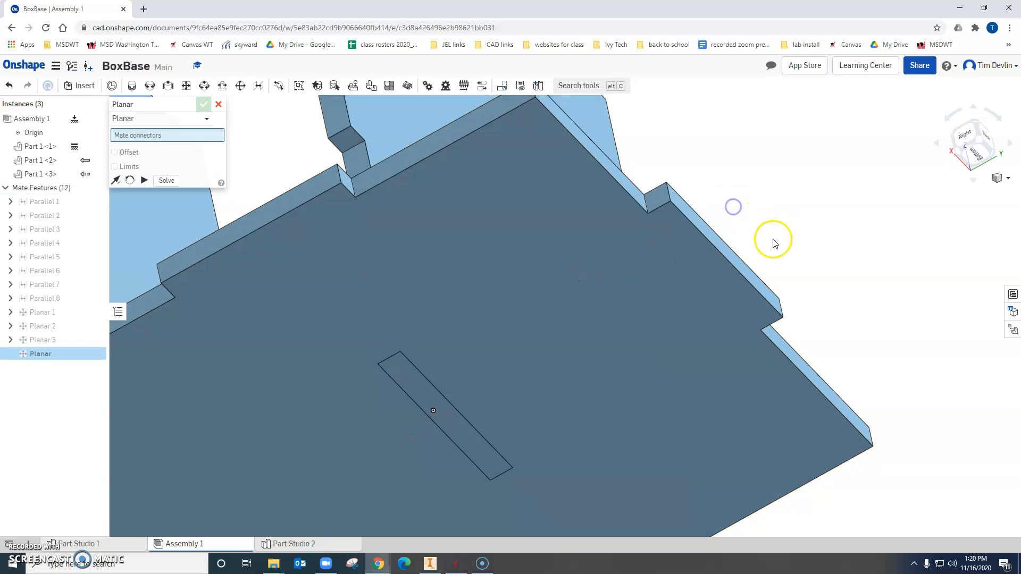
Leave the Planar mate command without adding another mate.
right_click_drag(835, 312, 759, 354)
scroll(857, 370, "up", 2)
scroll(857, 370, "down", 6)
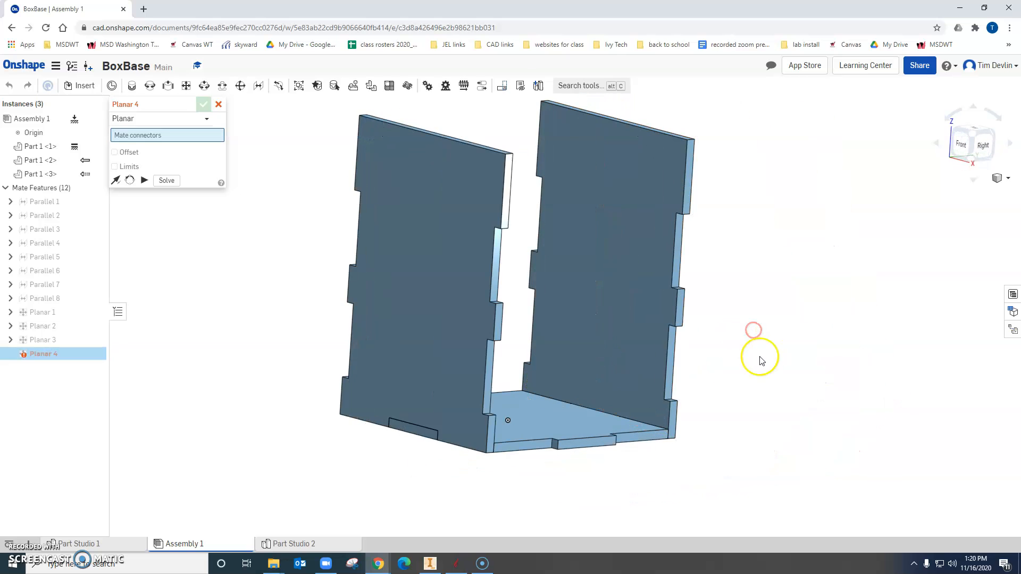
left_click(218, 105)
Create a new part studio in the context of the assembly, using the assembly origin as its origin.
right_click_drag(734, 283, 673, 313)
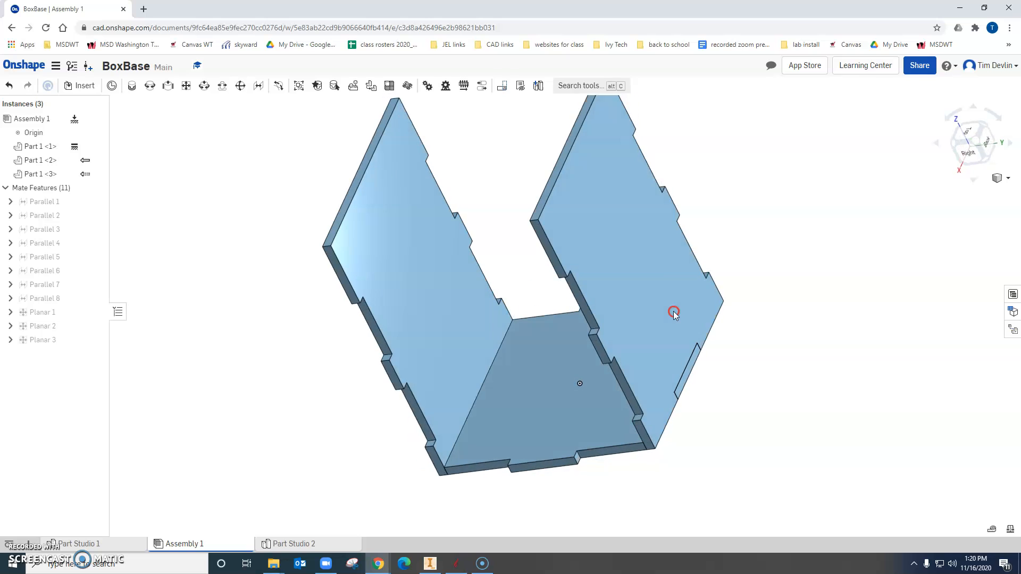
left_click(538, 87)
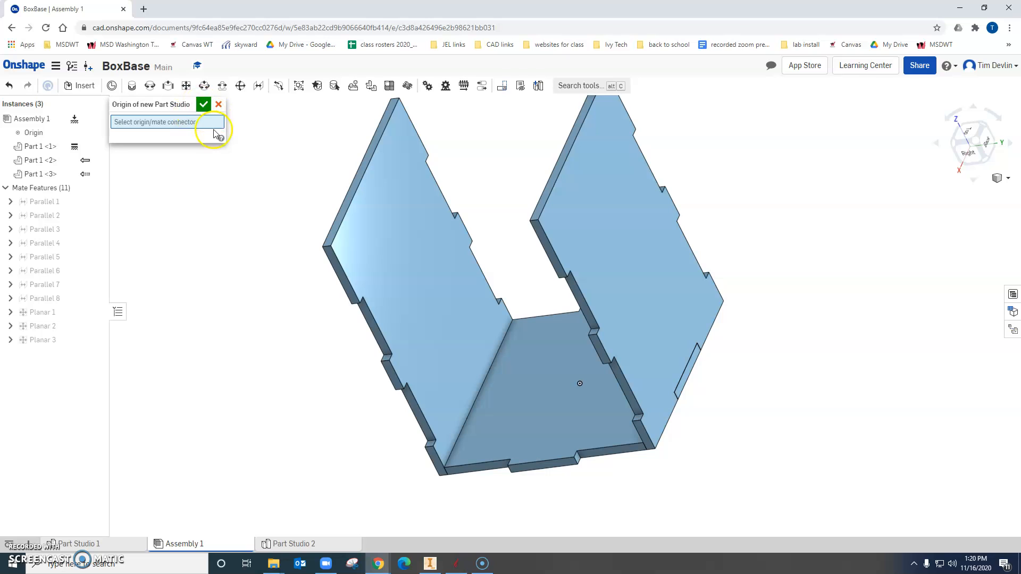
left_click(580, 384)
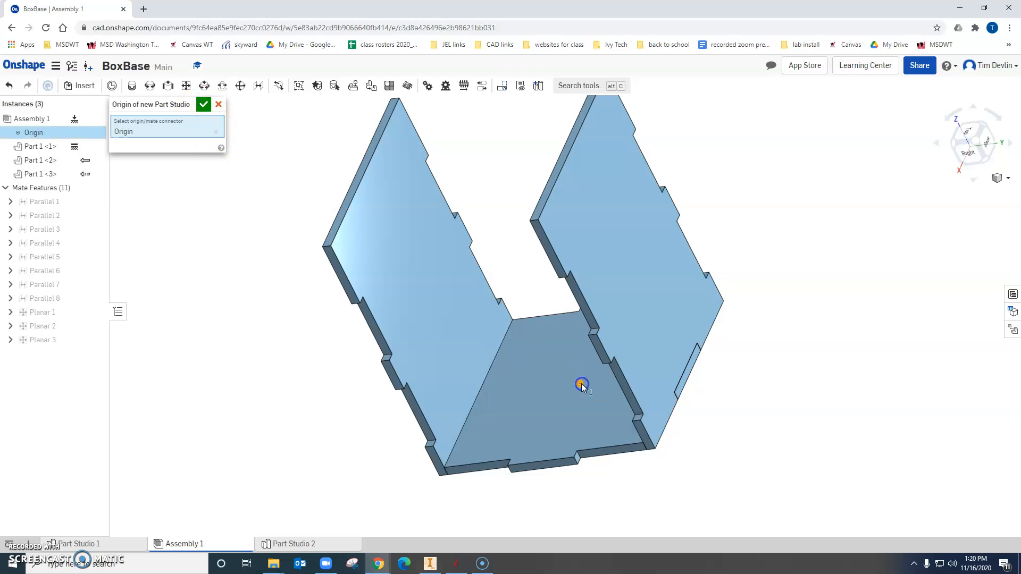
left_click(204, 104)
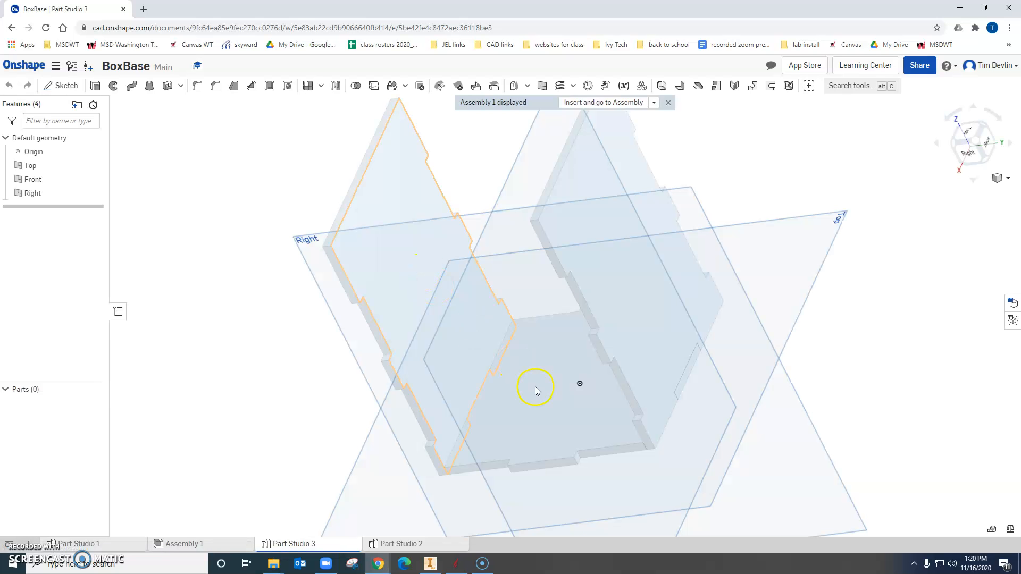
left_click(64, 87)
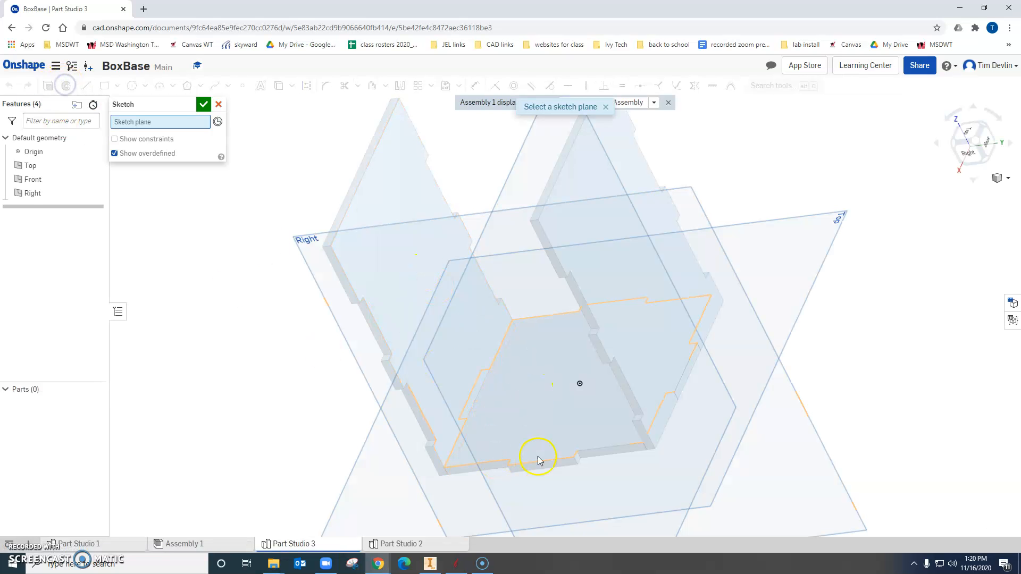
scroll(554, 482, "up", 3)
right_click_drag(615, 472, 597, 488)
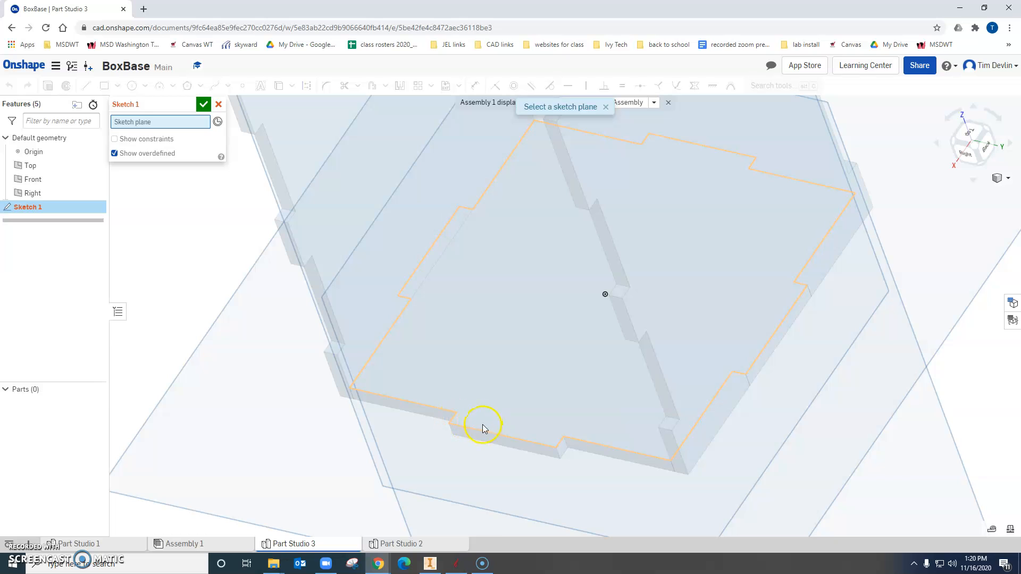
left_click(218, 104)
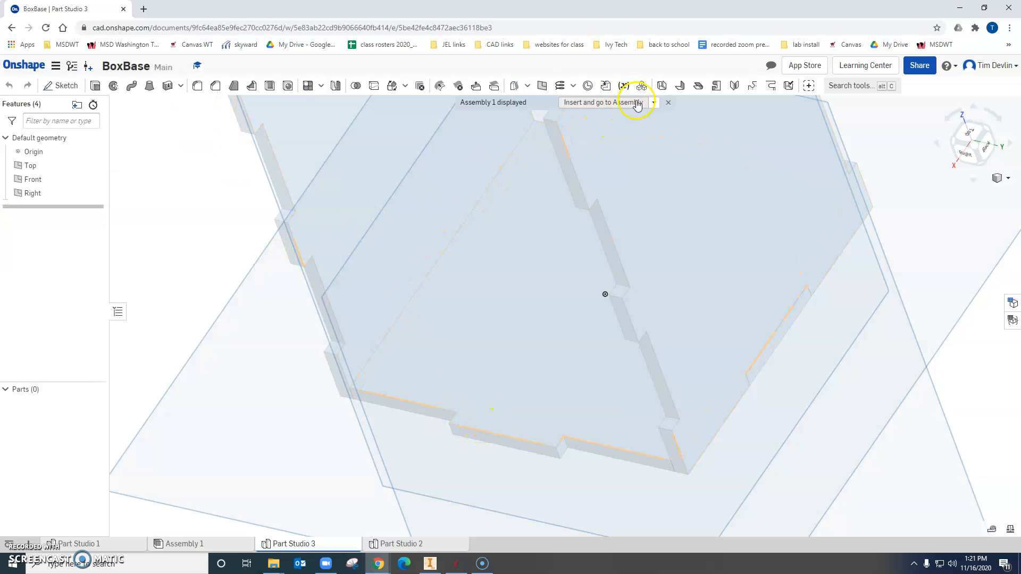
Dismiss the displayed assembly context and delete the empty Part Studio 3.
left_click(671, 105)
scroll(430, 324, "up", 4)
scroll(429, 324, "down", 9)
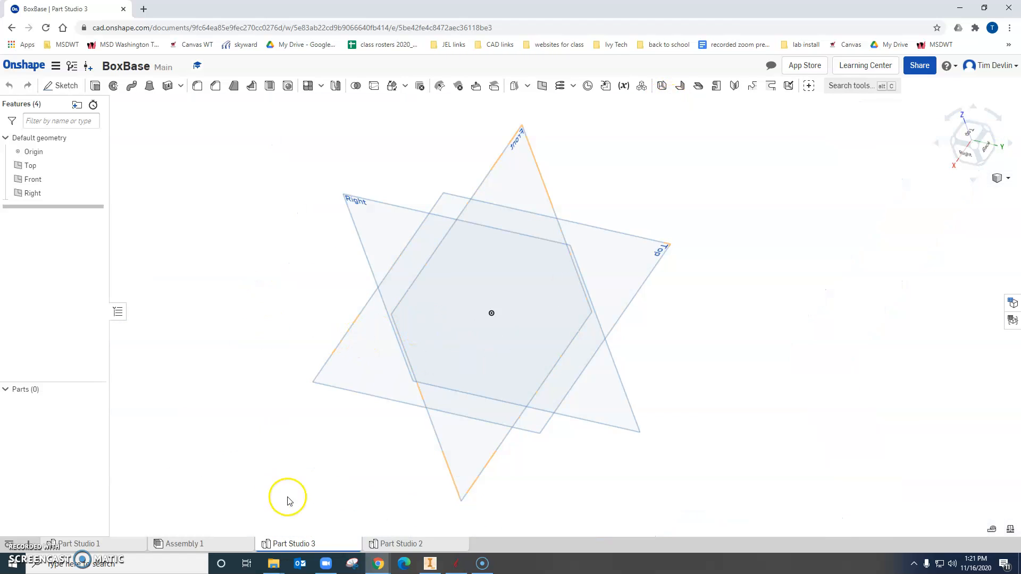
left_click(201, 544)
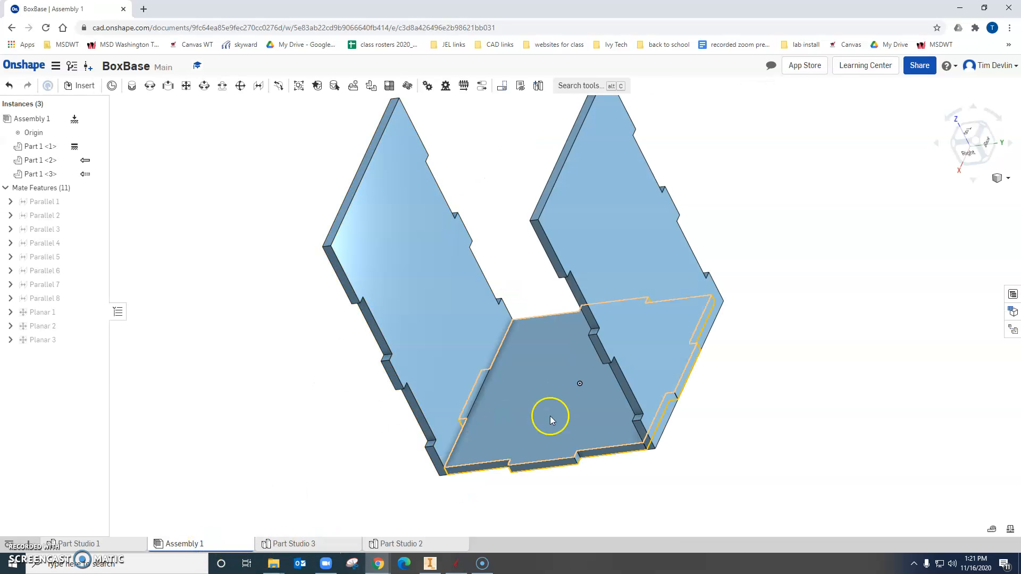
left_click(399, 544)
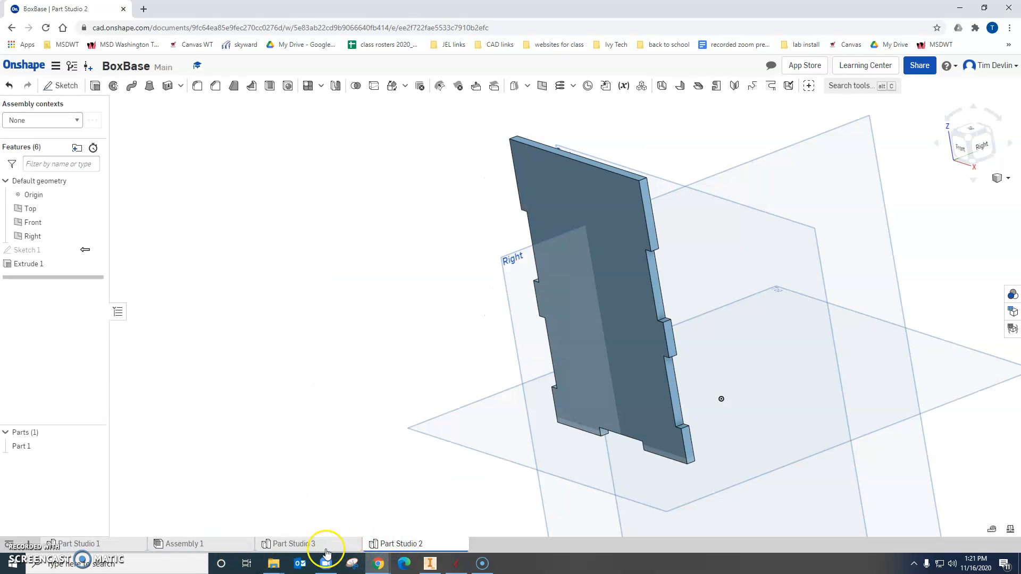
left_click(311, 545)
left_click(76, 544)
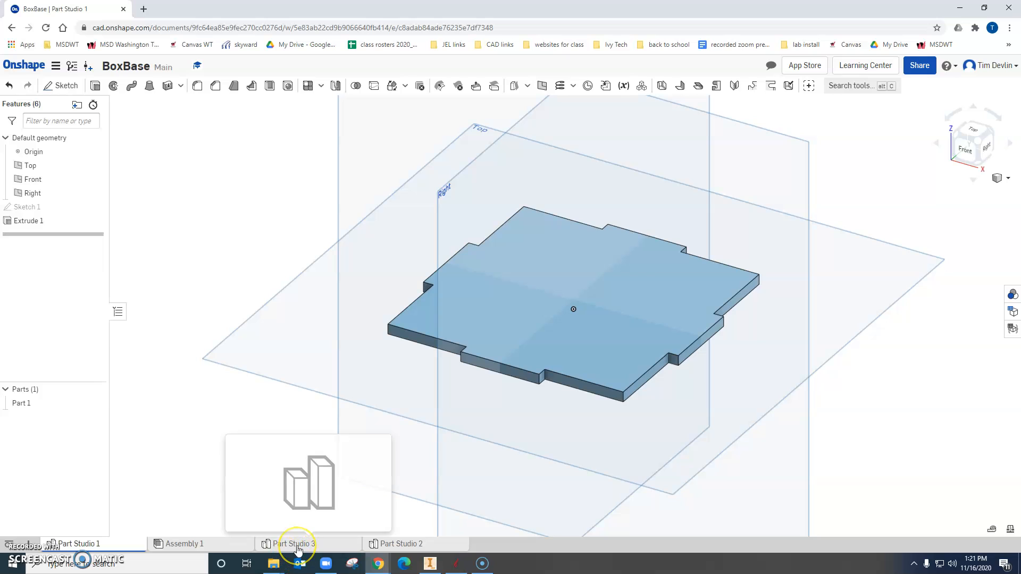
left_click(297, 545)
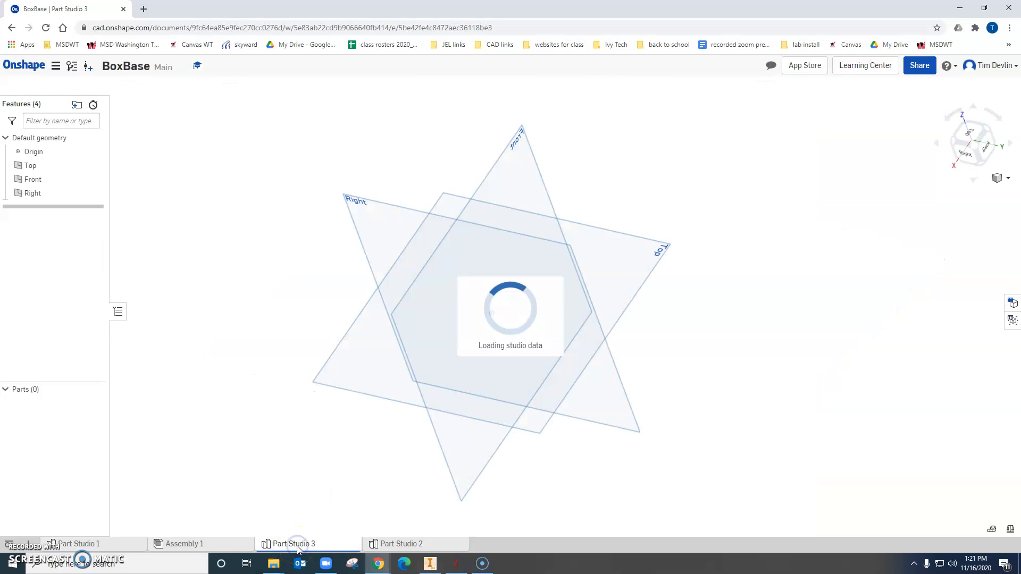
right_click(312, 544)
left_click(294, 434)
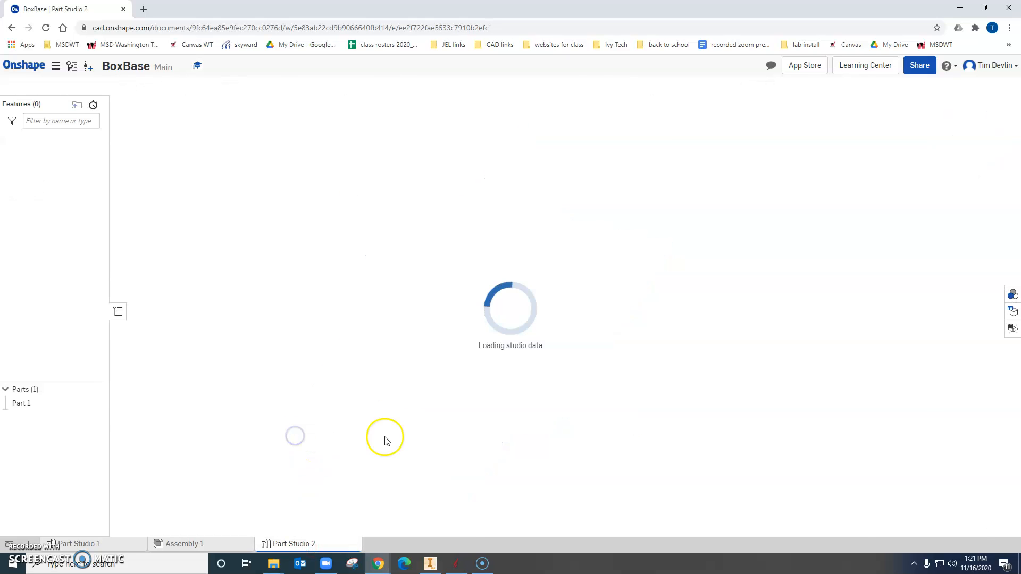
Return to Assembly 1 and open the base plate for editing in context.
left_click(189, 544)
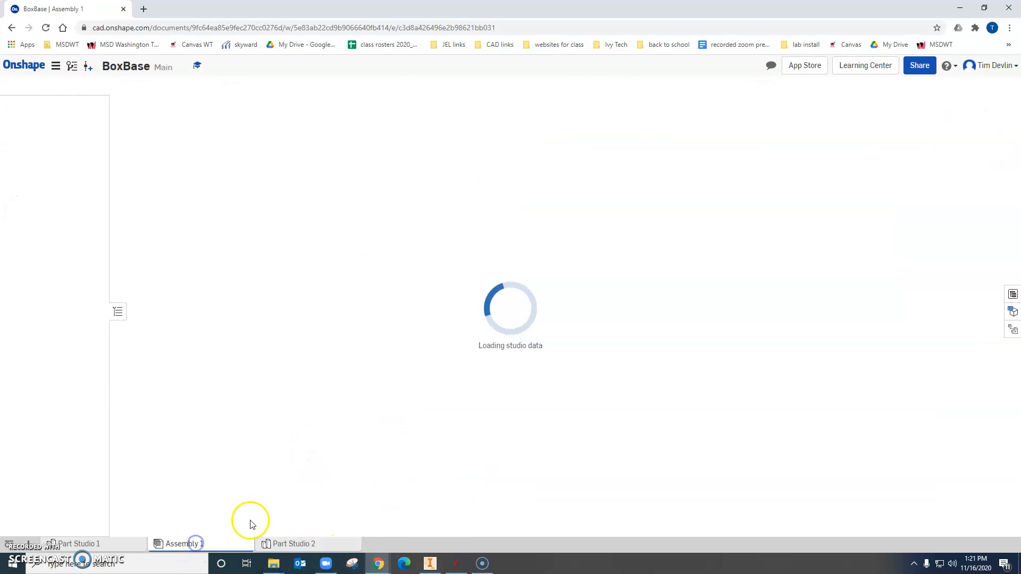
left_click(568, 428)
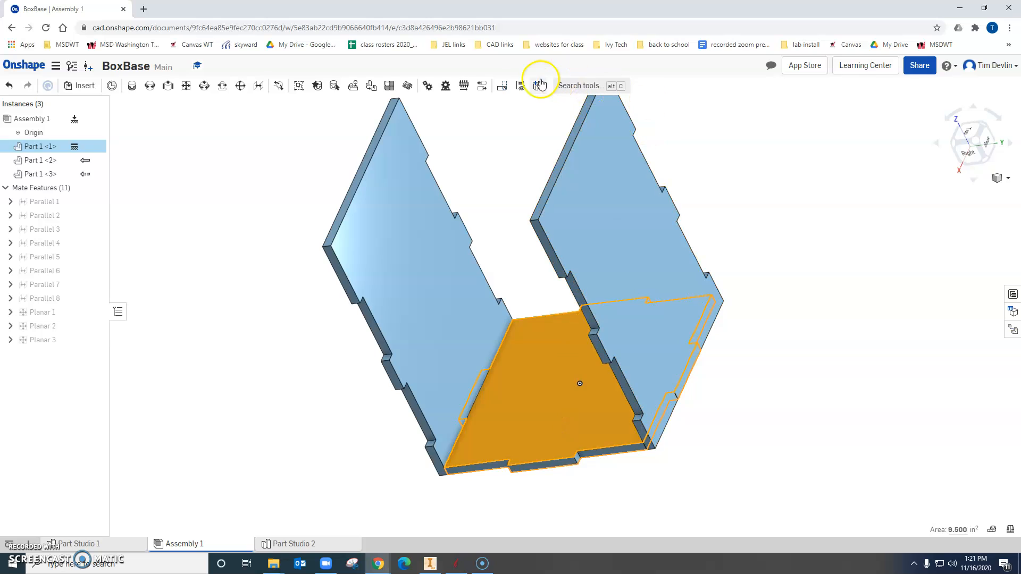
right_click(539, 384)
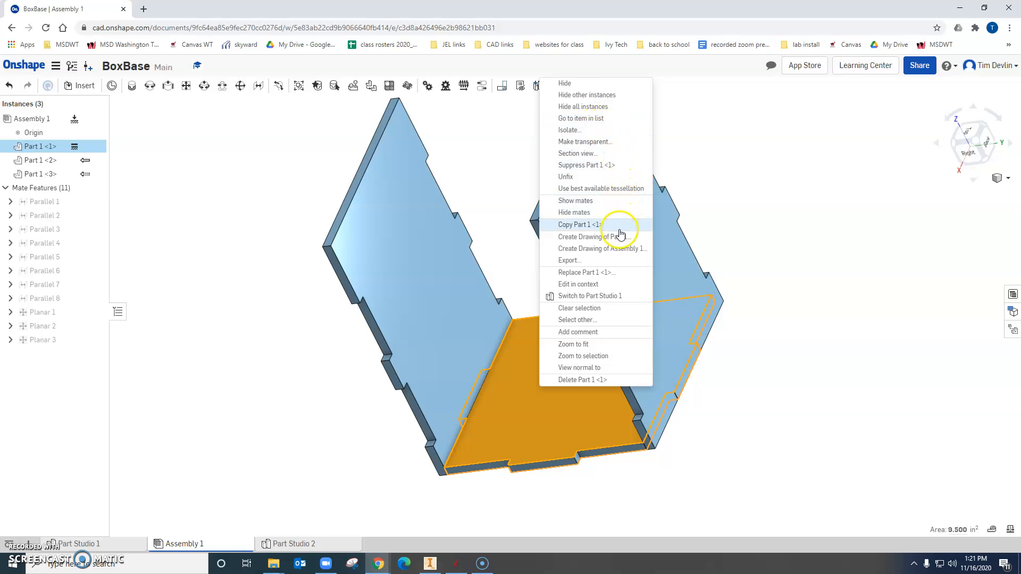
left_click(619, 287)
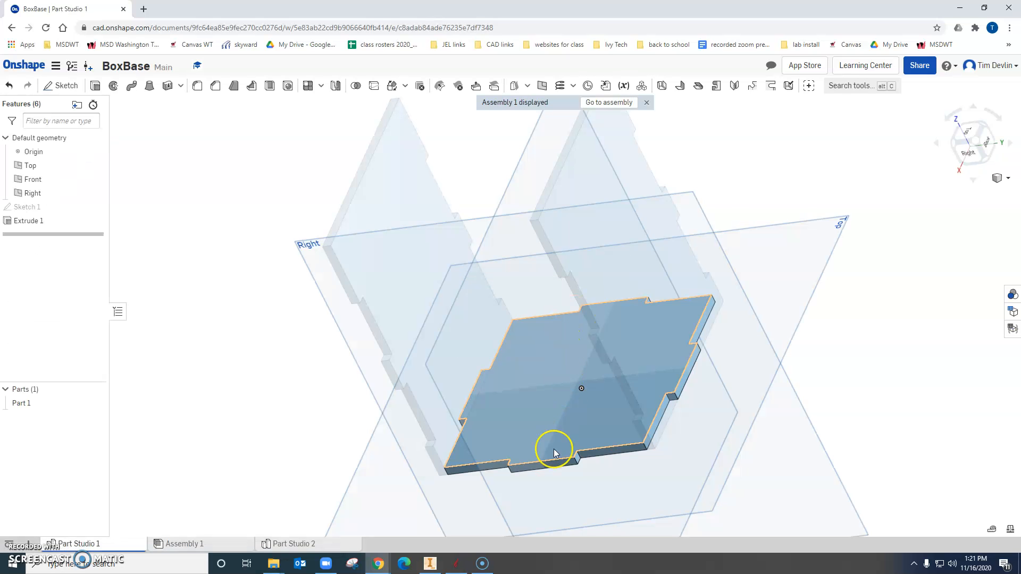
Sketch on the base's upper face a rectangle spanning the −X edge tab's width and extending about 0.16 in inward from the tab's root.
mouse_move(554, 417)
right_mouse_down()
mouse_move(575, 405)
mouse_move(572, 454)
mouse_move(553, 427)
right_mouse_up()
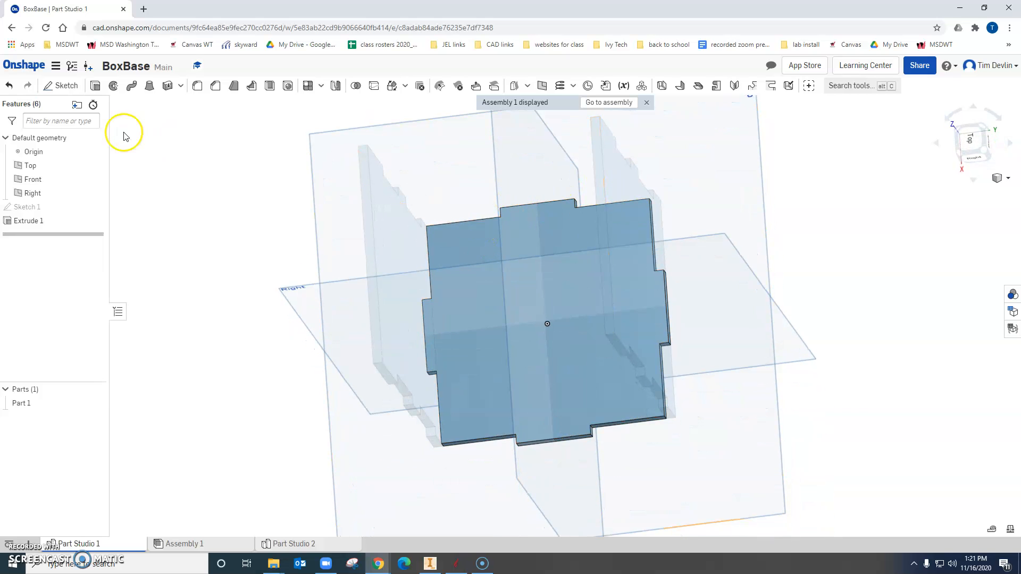
left_click(67, 87)
left_click(526, 239)
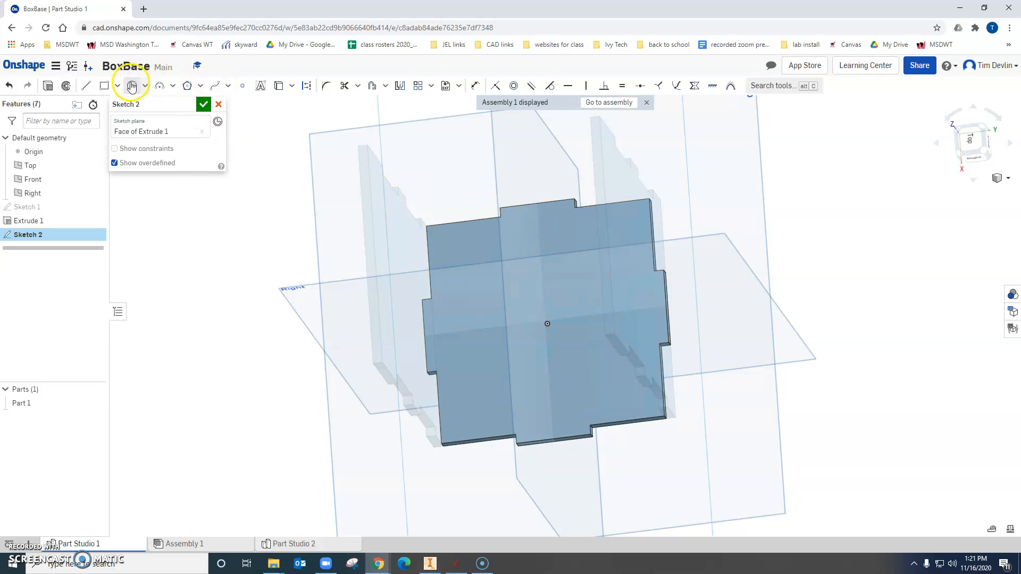
left_click(105, 88)
left_click(501, 216)
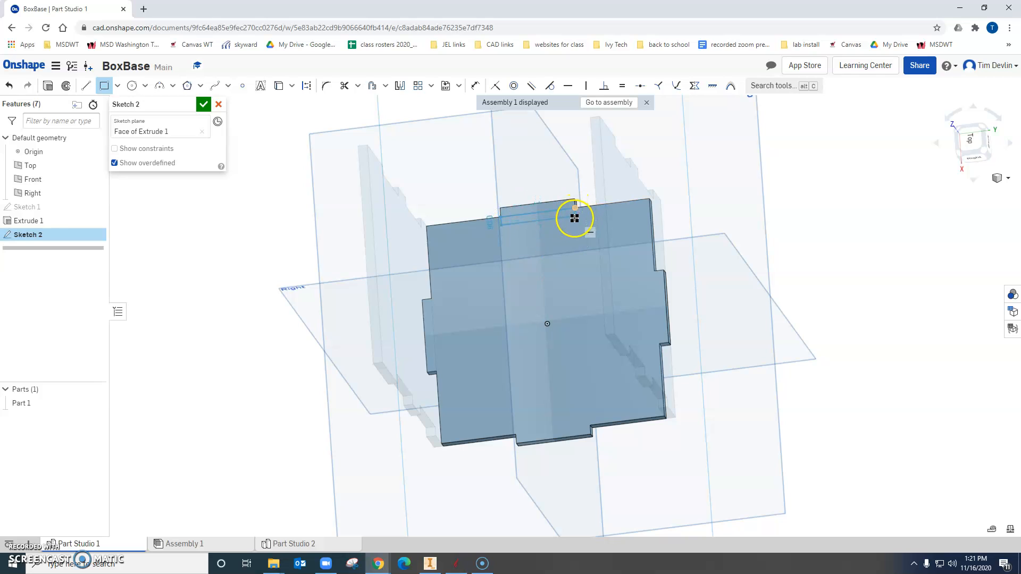
left_click(576, 220)
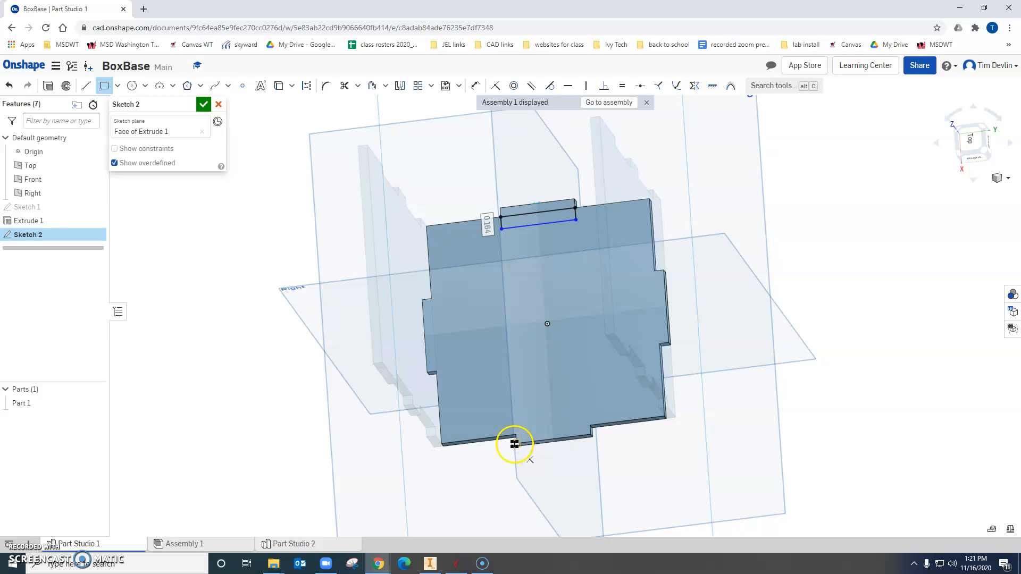
Sketch a rectangle about 0.32 in deep over the +X edge tab and another about 0.29 in deep over the −X edge tab.
left_click_drag(518, 443, 590, 412)
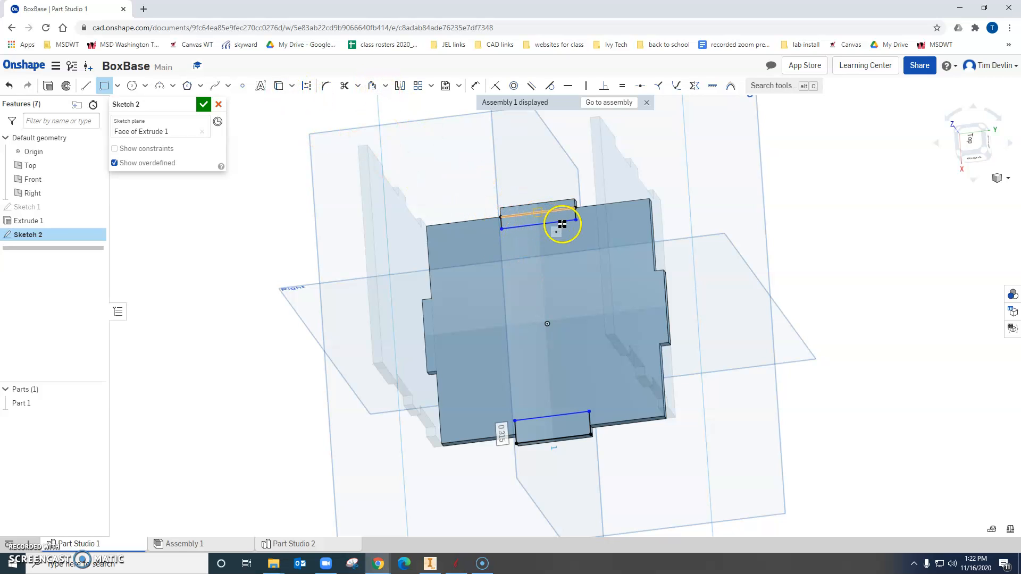
left_click(500, 209)
left_click(574, 219)
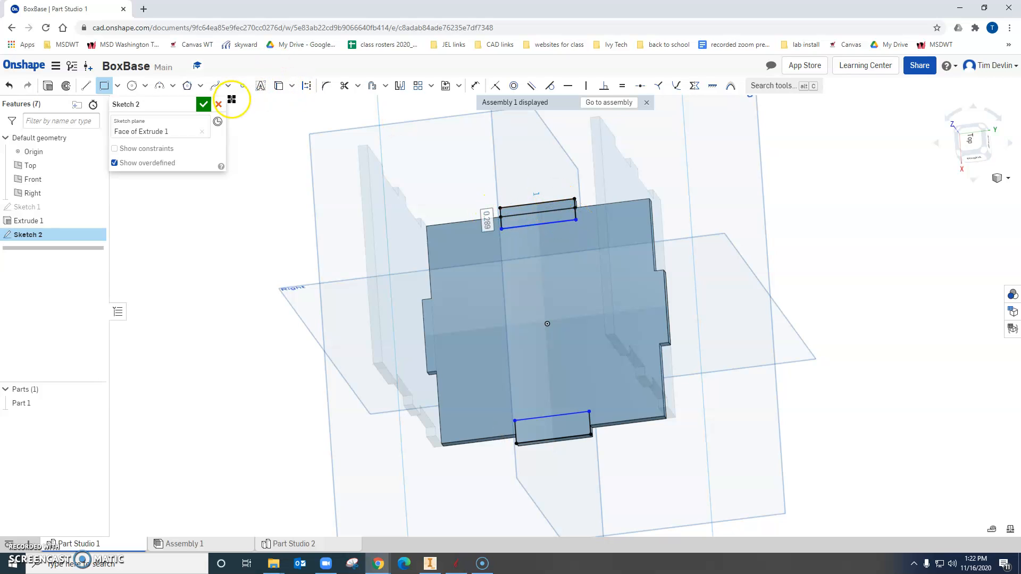
Dimension the inner side of the −X rectangles 0.125 in from the adjacent base edge.
key("u")
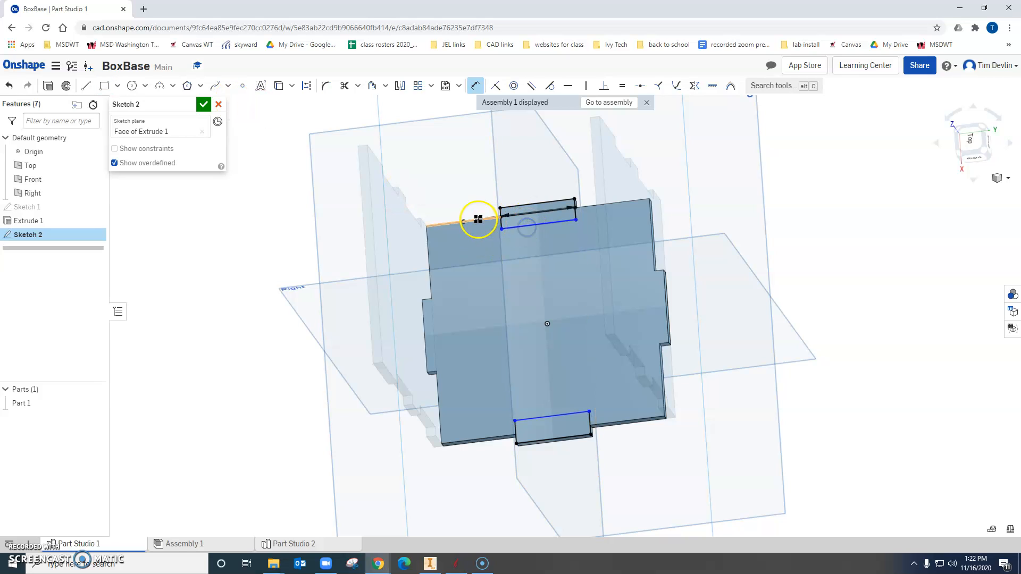
left_click(475, 260)
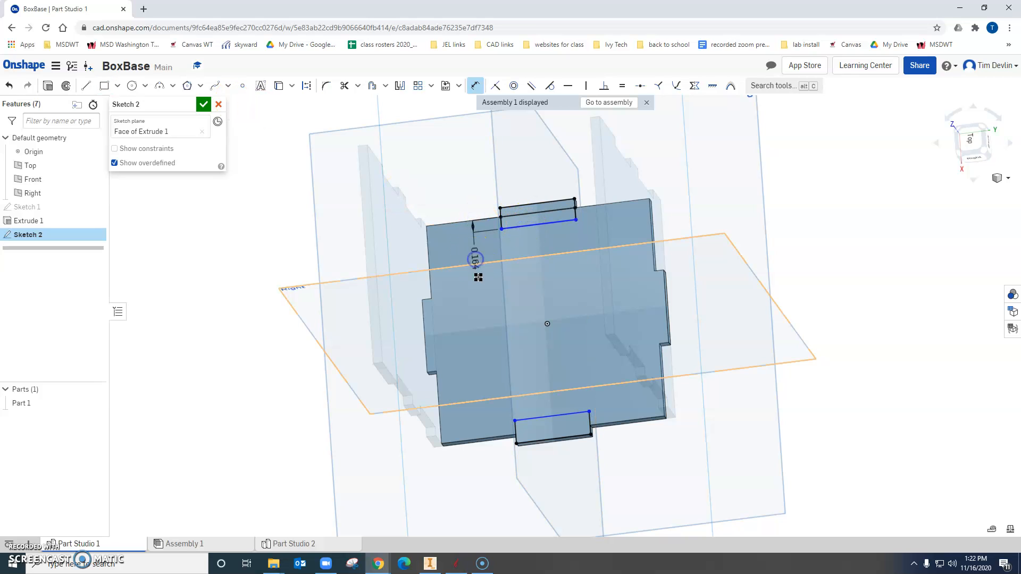
type("0.125")
key("Return")
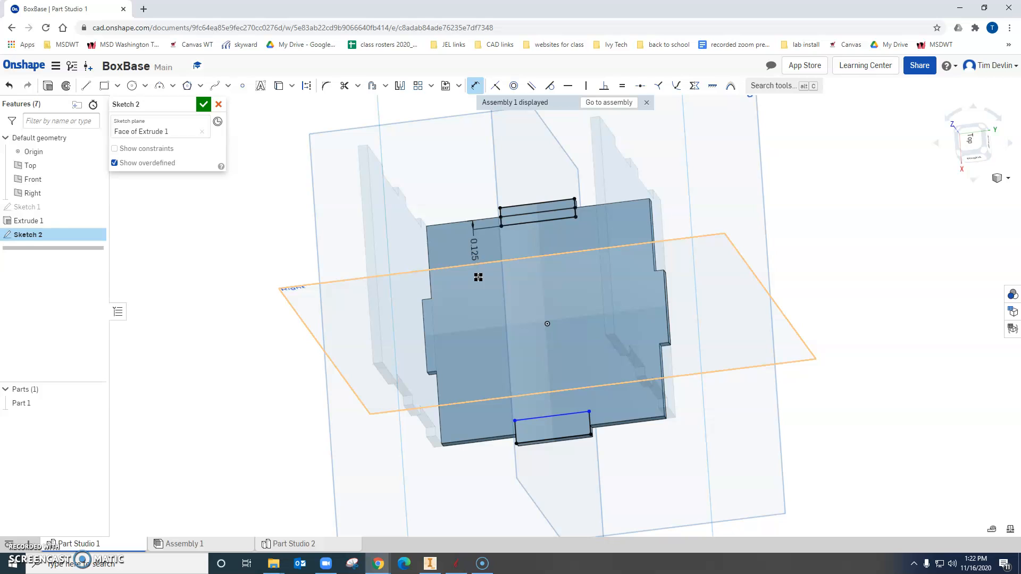
Dimension the inner side of the +X rectangle 0.125 in from the adjacent base edge.
left_click(538, 417)
left_click(494, 437)
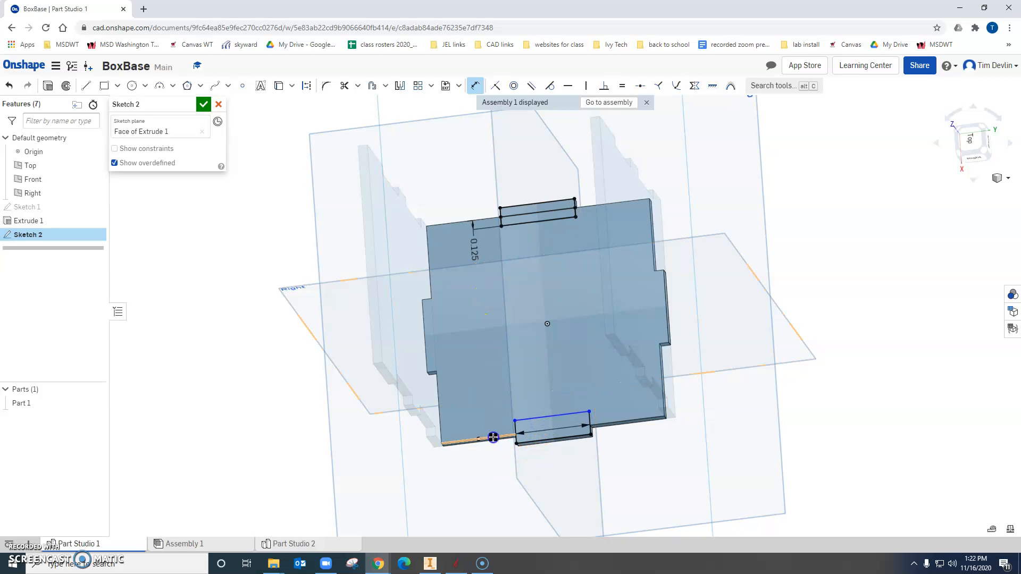
left_click(474, 406)
type(".125")
key("Return")
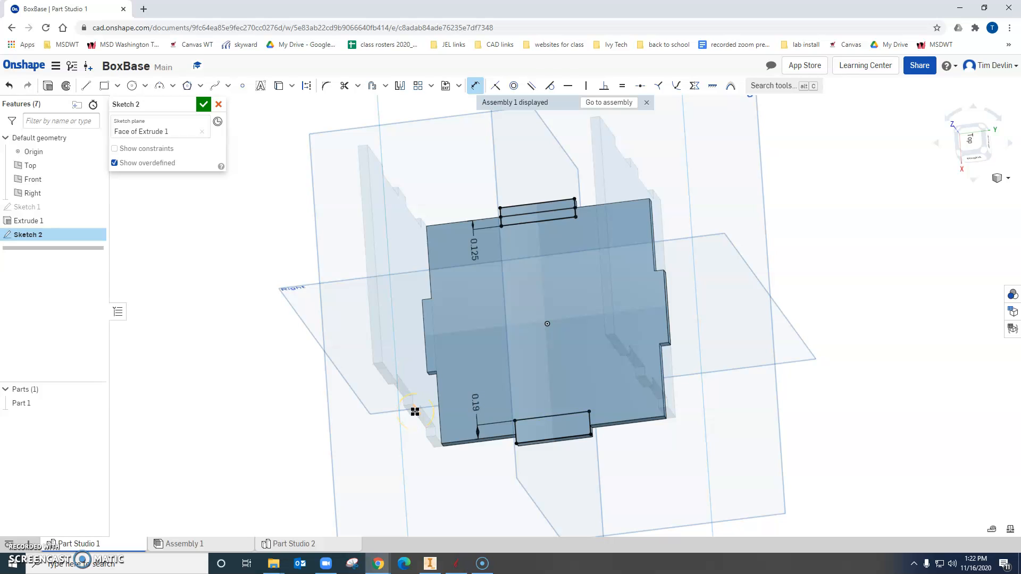
Cut all three sketched rectangle regions out of the base with a 1 in blind Remove extrude, turning both tabs into notches.
left_click(48, 85)
left_click(535, 209)
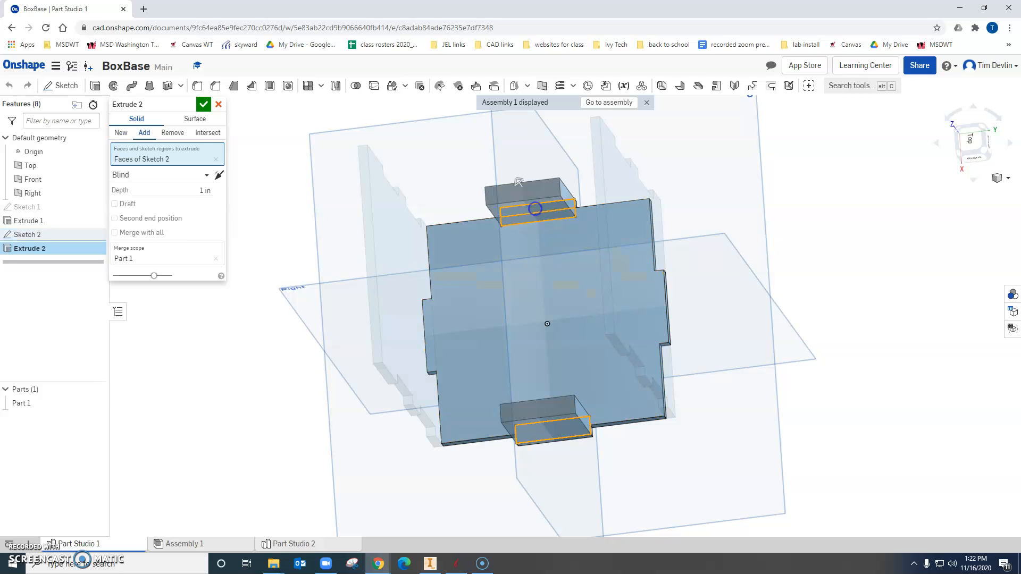
left_click(521, 210)
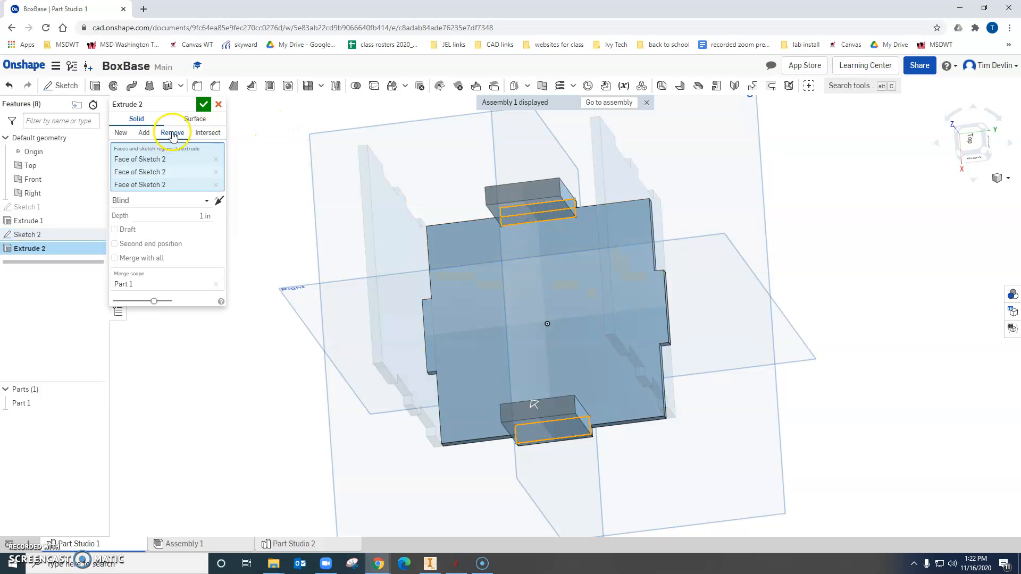
left_click(203, 105)
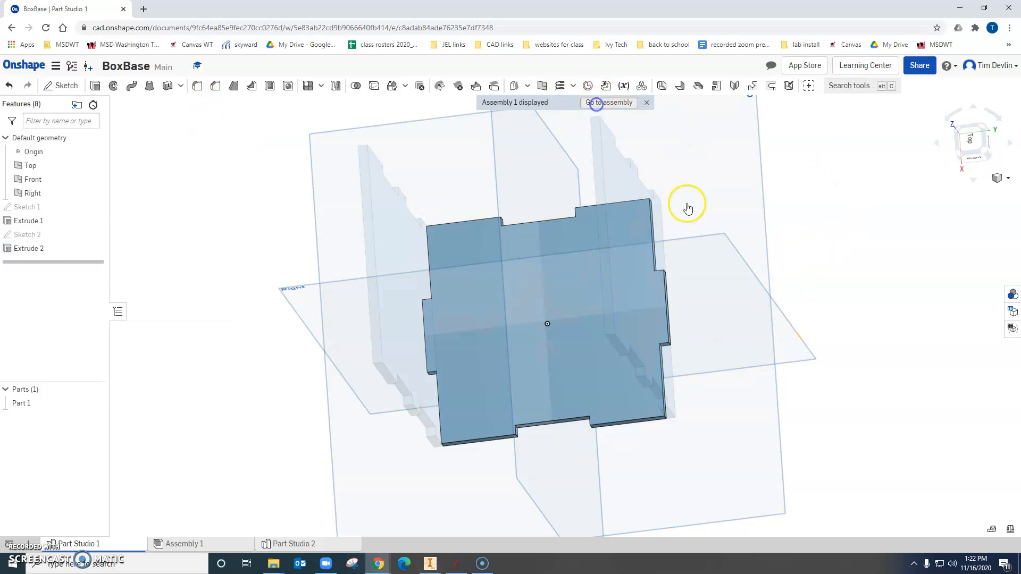
Return to Assembly 1 and create a new part studio in context, using the assembly origin as its origin.
left_click(596, 104)
right_click_drag(778, 281, 716, 264)
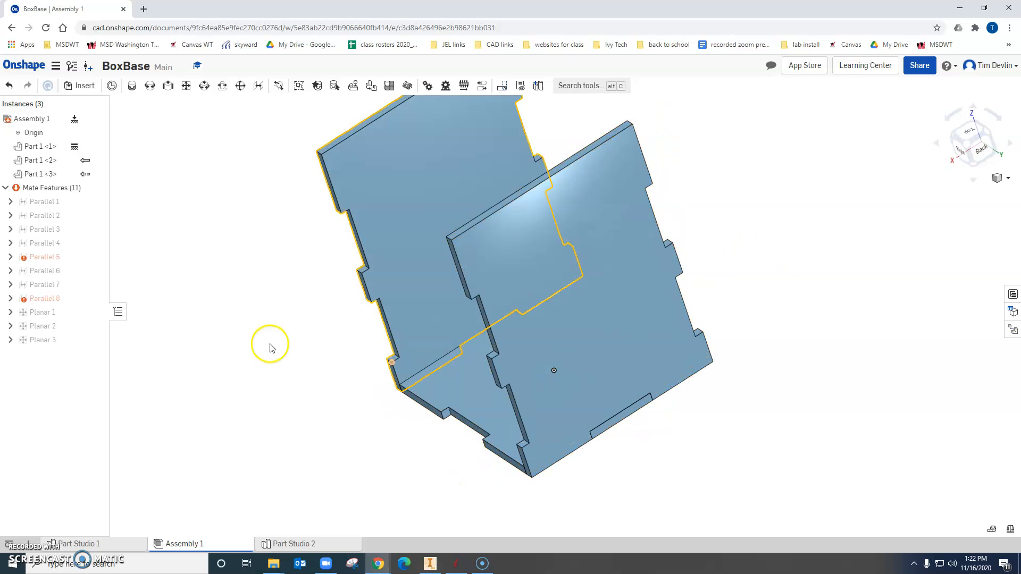
right_click_drag(433, 470, 477, 451)
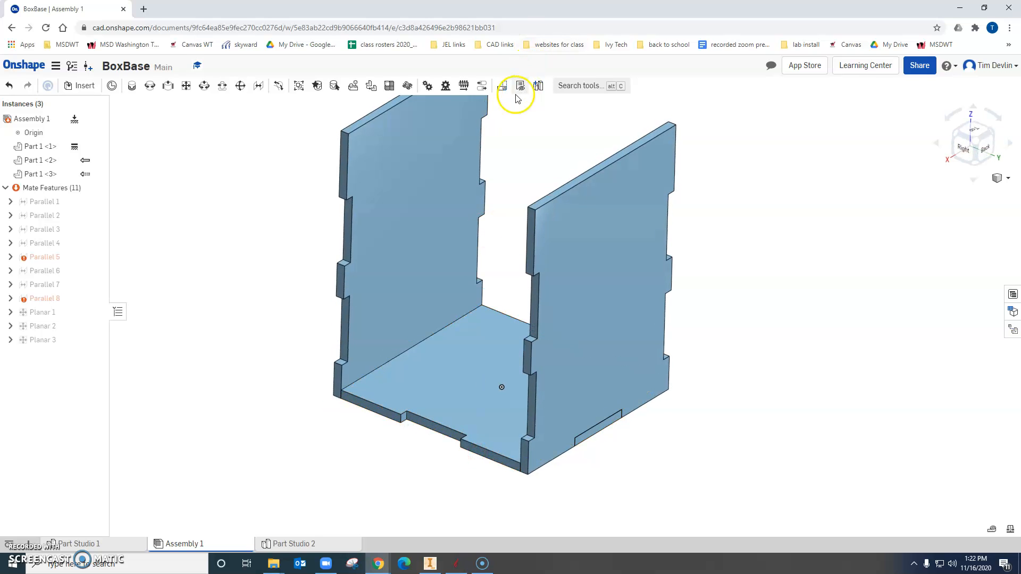
left_click(538, 85)
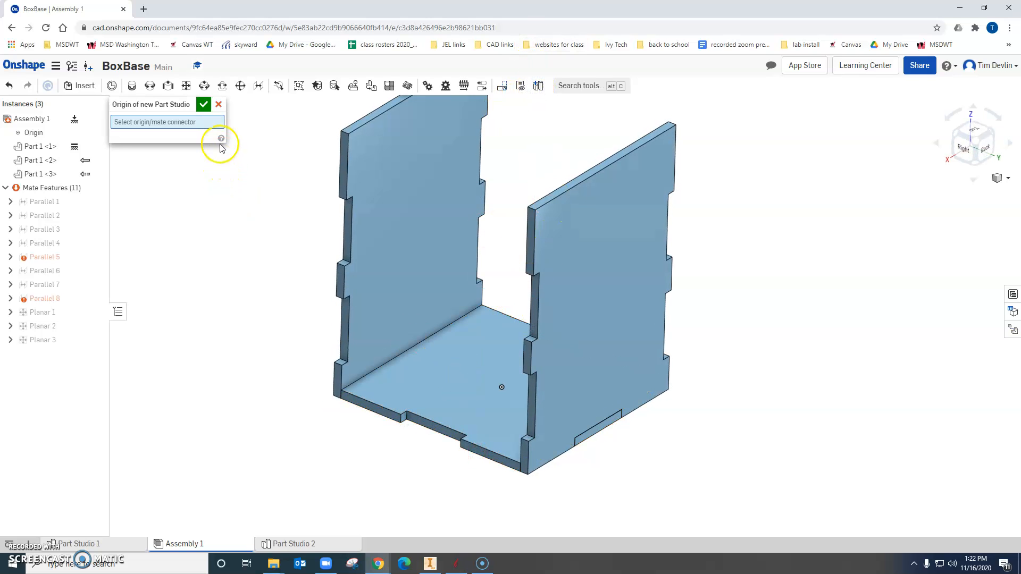
left_click(204, 106)
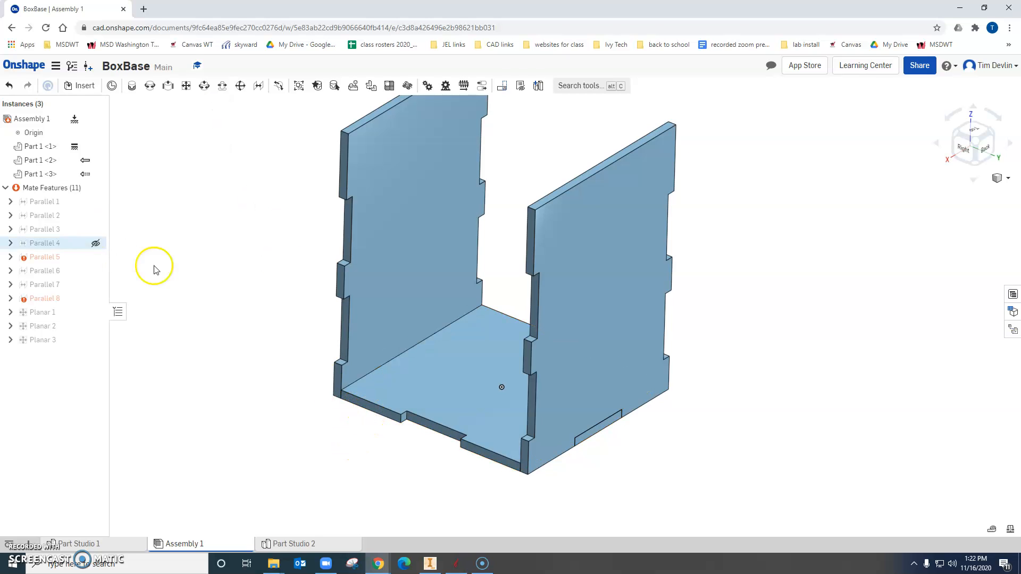
left_click(546, 89)
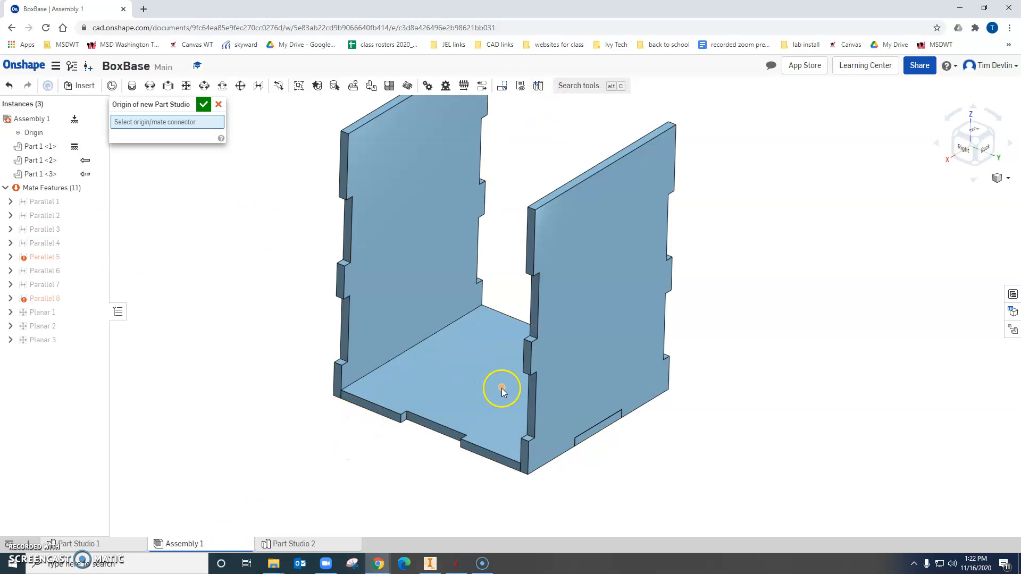
left_click(502, 387)
left_click(203, 104)
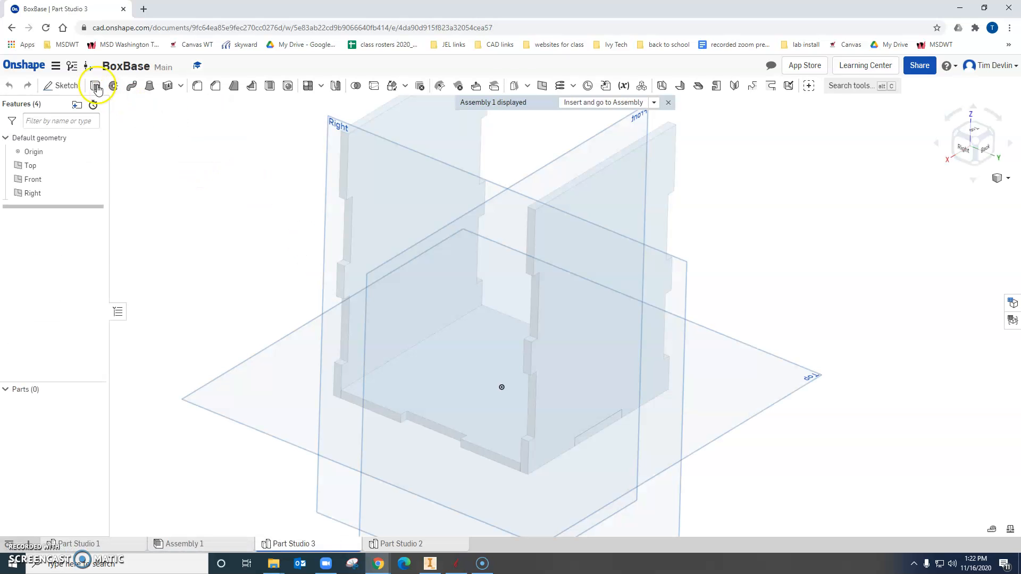
Start a sketch on the base's outer edge face beside the notch, at the open end between the two side panels.
left_click(64, 86)
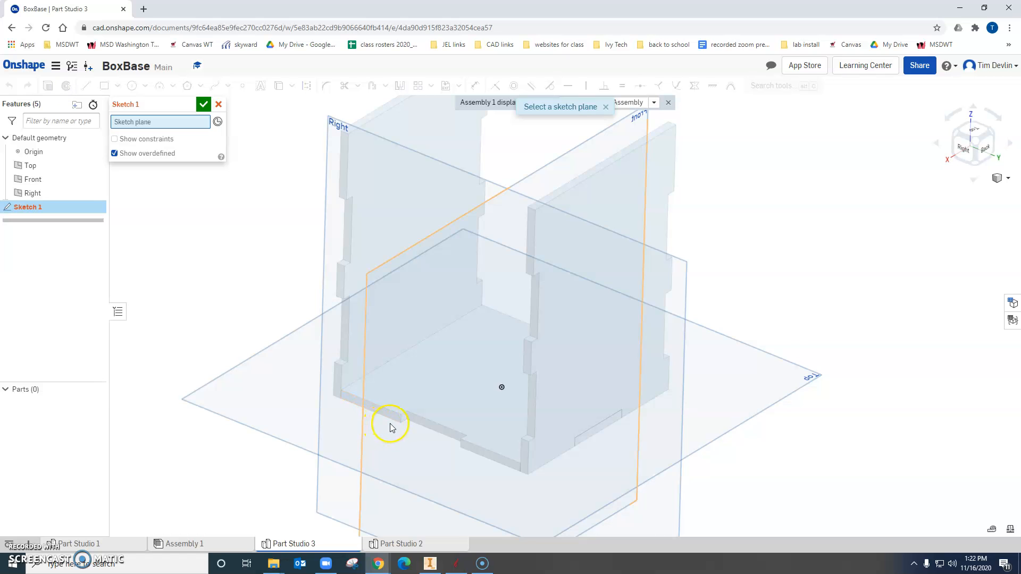
scroll(391, 427, "up", 5)
left_click(393, 408)
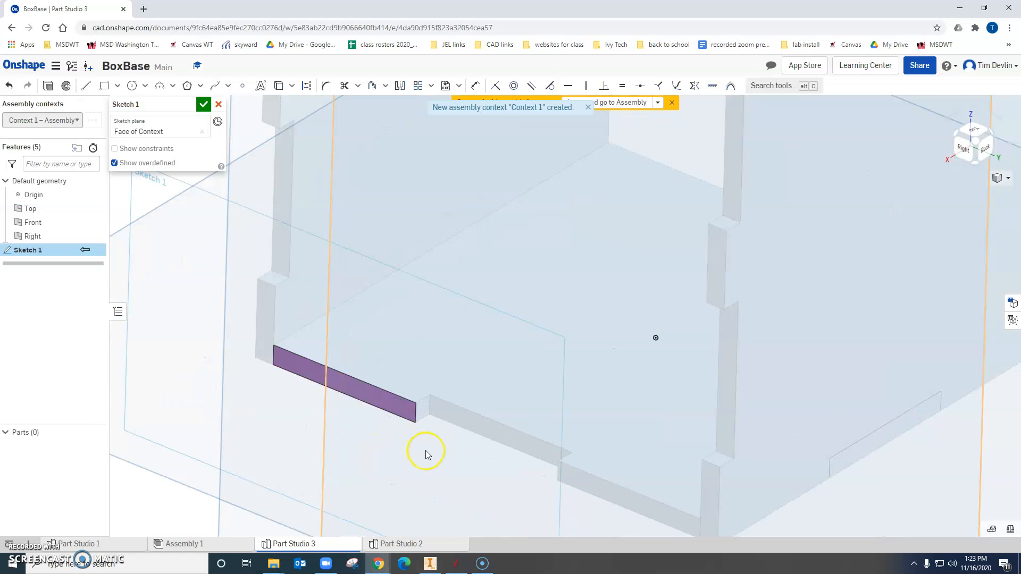
scroll(425, 453, "down", 5)
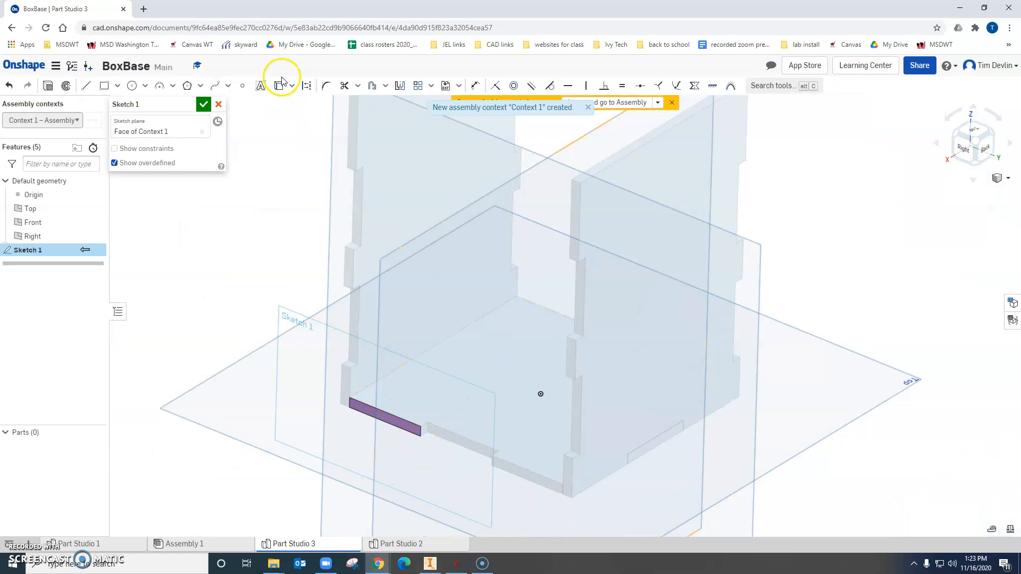
Project the base's notched edge into the sketch, from the sketch face across to the opposite side panel.
scroll(436, 442, "up", 3)
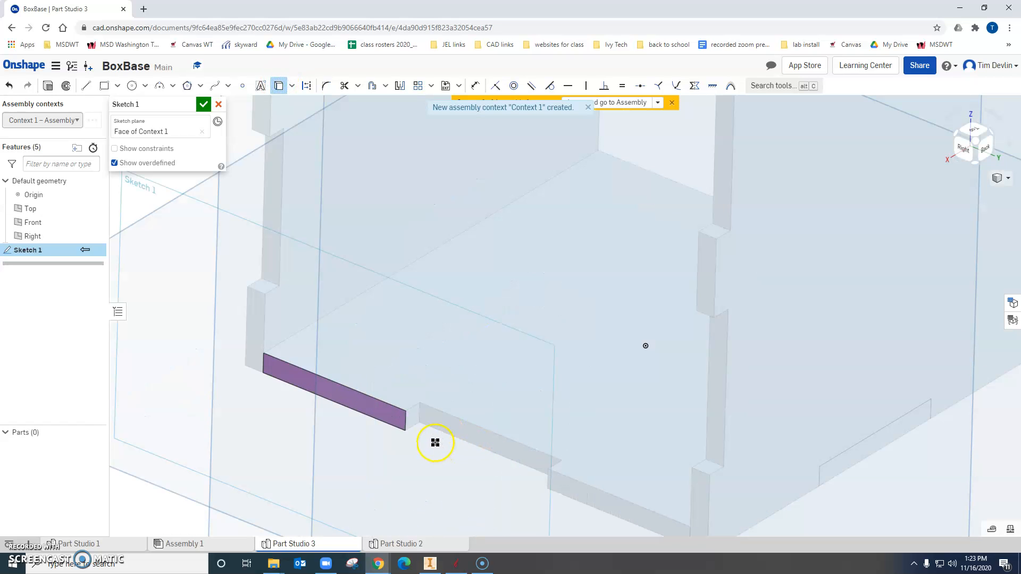
left_click(419, 419)
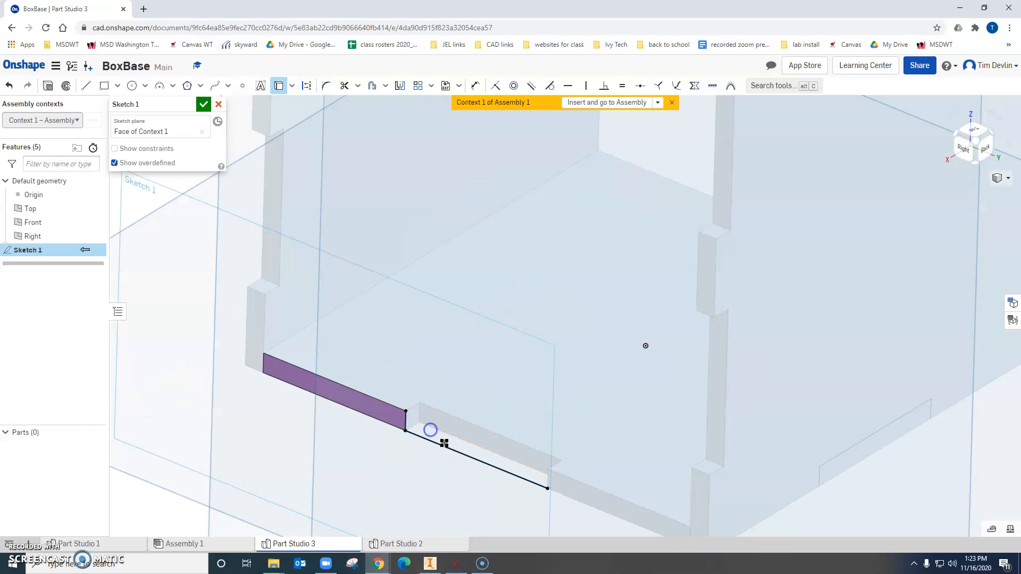
right_click_drag(561, 472, 631, 492)
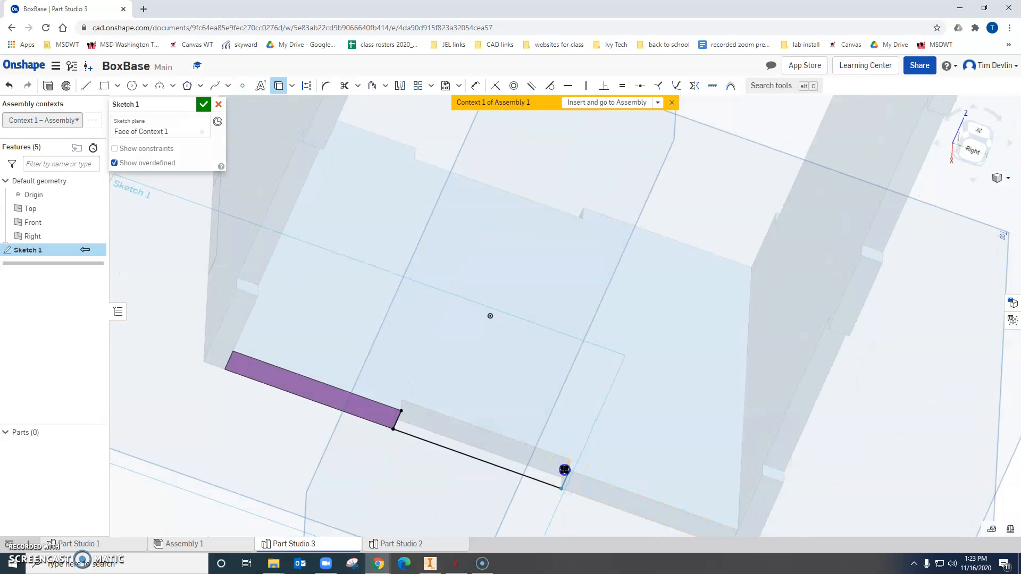
left_click(609, 481)
middle_click_drag(699, 405, 672, 366)
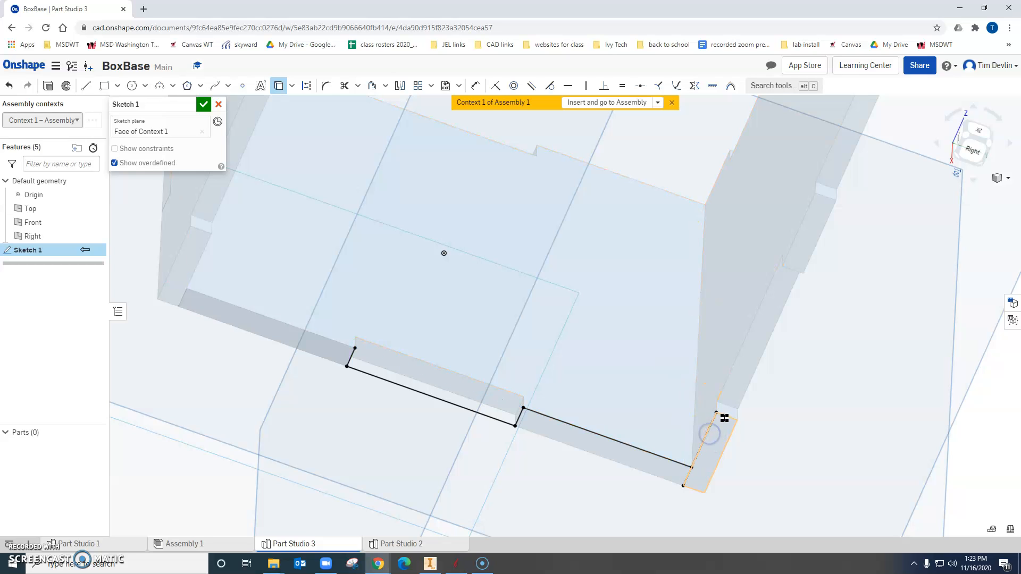
Project the stepped tab-and-notch edges of the +Y side panel into the sketch, from the base up to its upper corner.
left_click(748, 390)
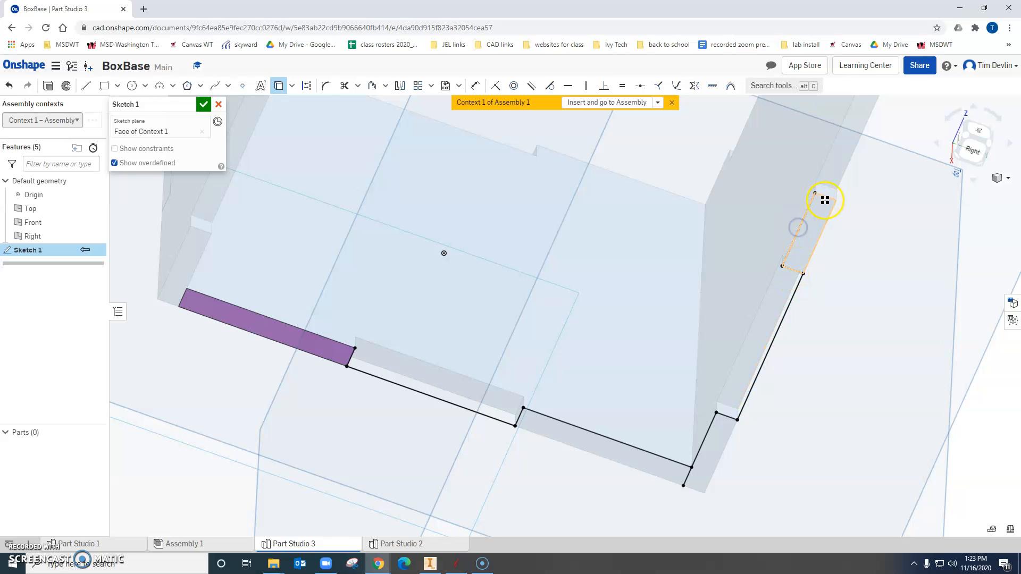
middle_click_drag(912, 213, 746, 363)
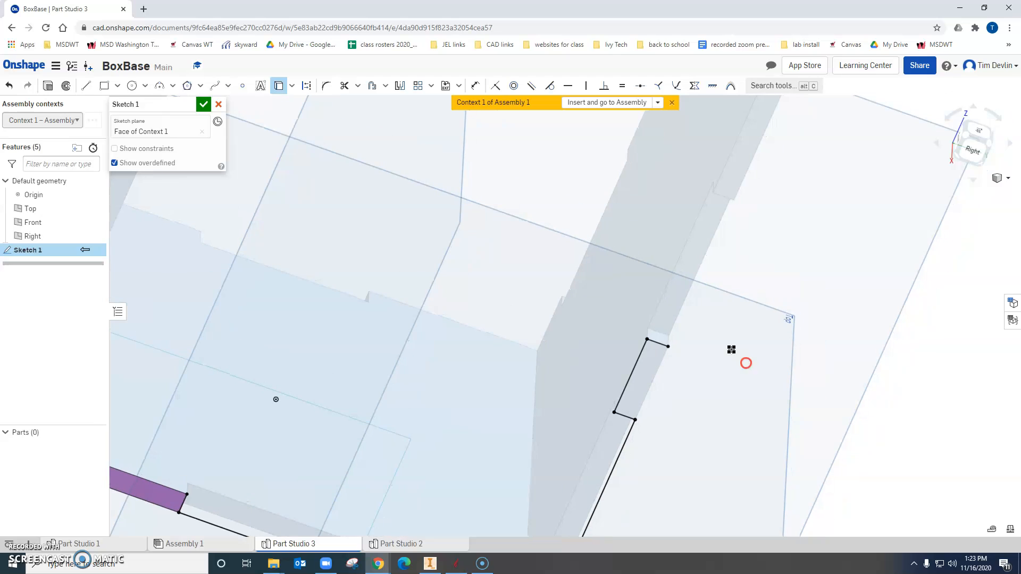
left_click(692, 294)
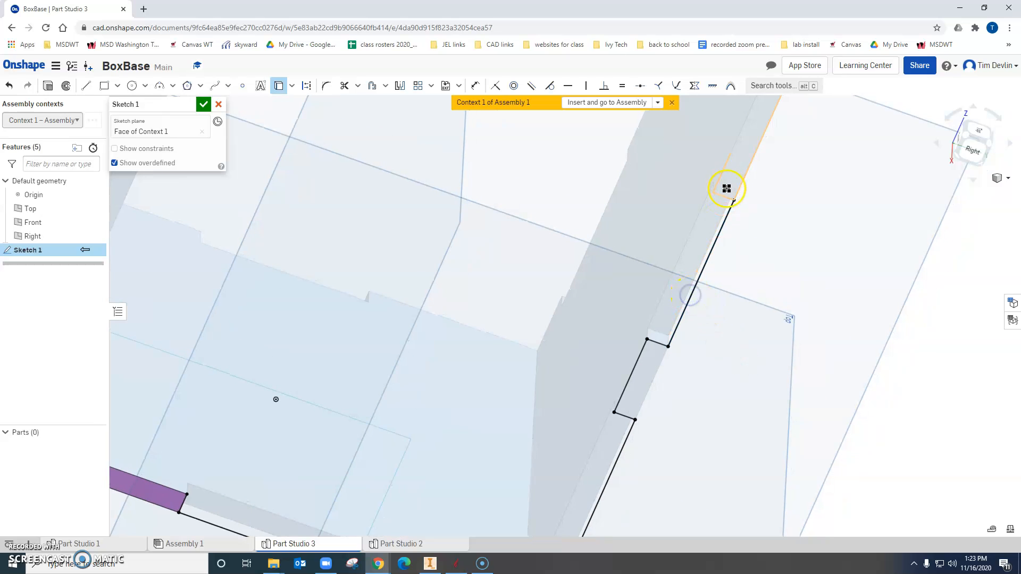
left_click(730, 161)
mouse_move(579, 217)
middle_mouse_down()
mouse_move(597, 314)
mouse_move(682, 359)
middle_mouse_up()
scroll(596, 315, "up", 1)
Project the stepped edges of the opposite side panel down to the base, plus the base edge running from it to the notch.
scroll(597, 315, "down", 2)
scroll(597, 315, "down", 1)
scroll(681, 359, "down", 2)
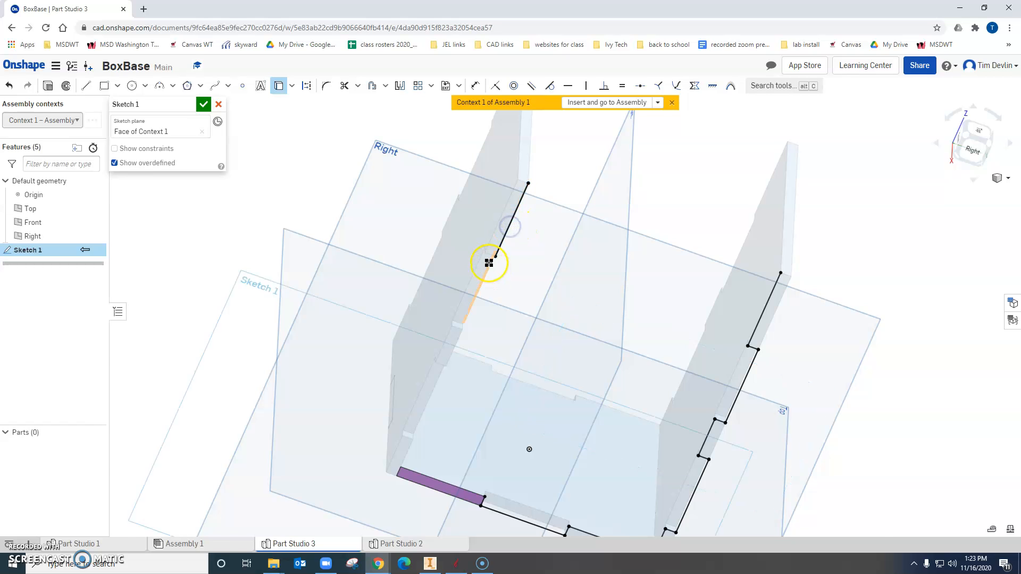
scroll(486, 262, "up", 3)
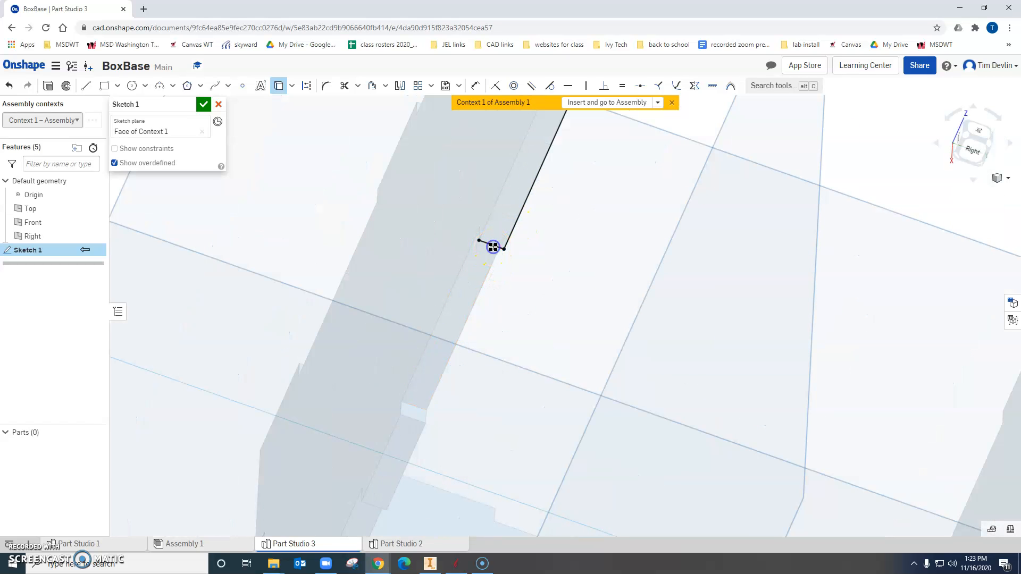
left_click(460, 267)
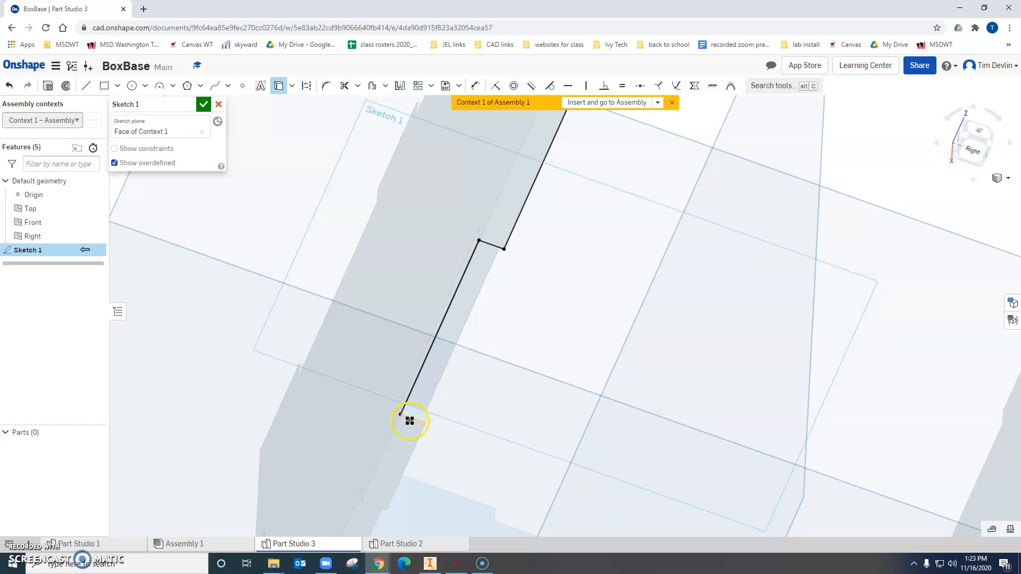
right_click_drag(489, 416, 541, 199)
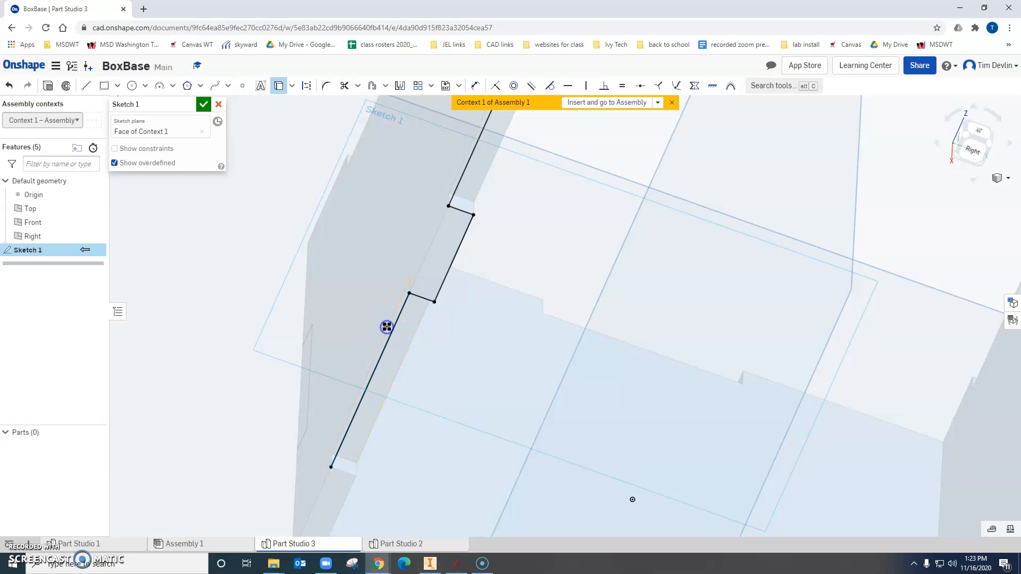
right_click_drag(489, 291, 497, 239)
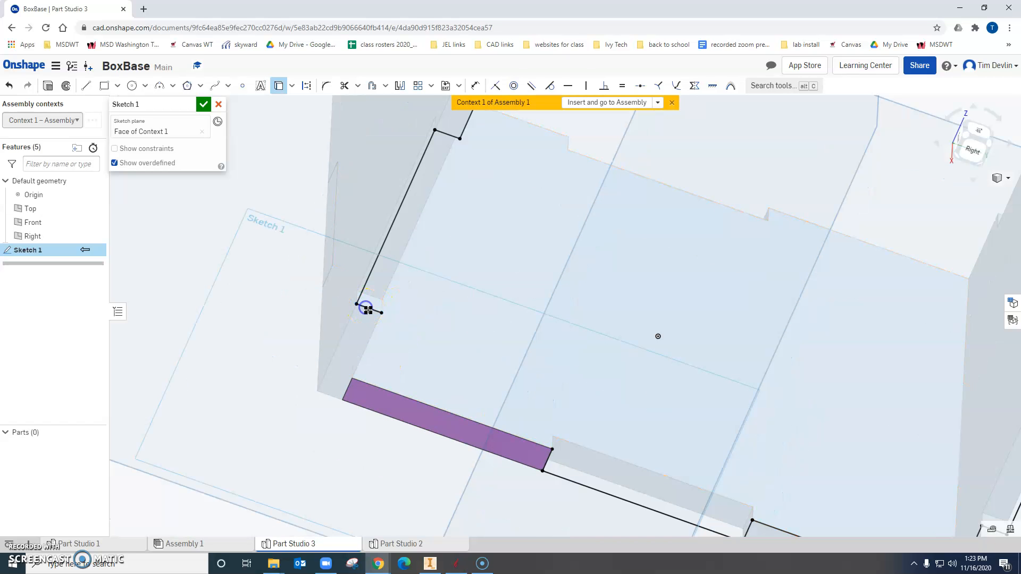
left_click(369, 347)
left_click(400, 394)
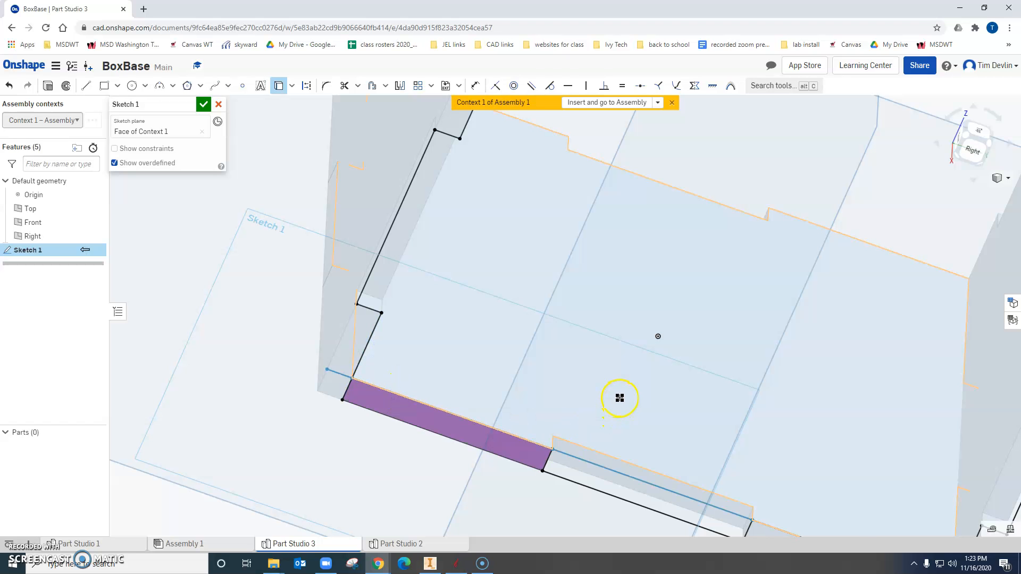
Close the profile with a 3 in line joining the upper corners of both side panels, and finish the sketch.
scroll(620, 397, "down", 3)
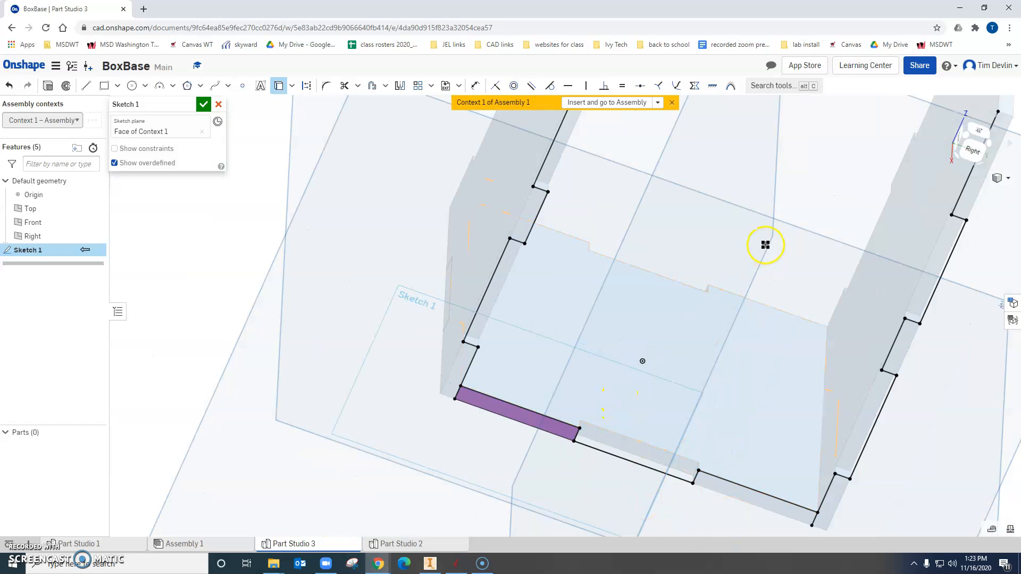
scroll(528, 358, "up", 5)
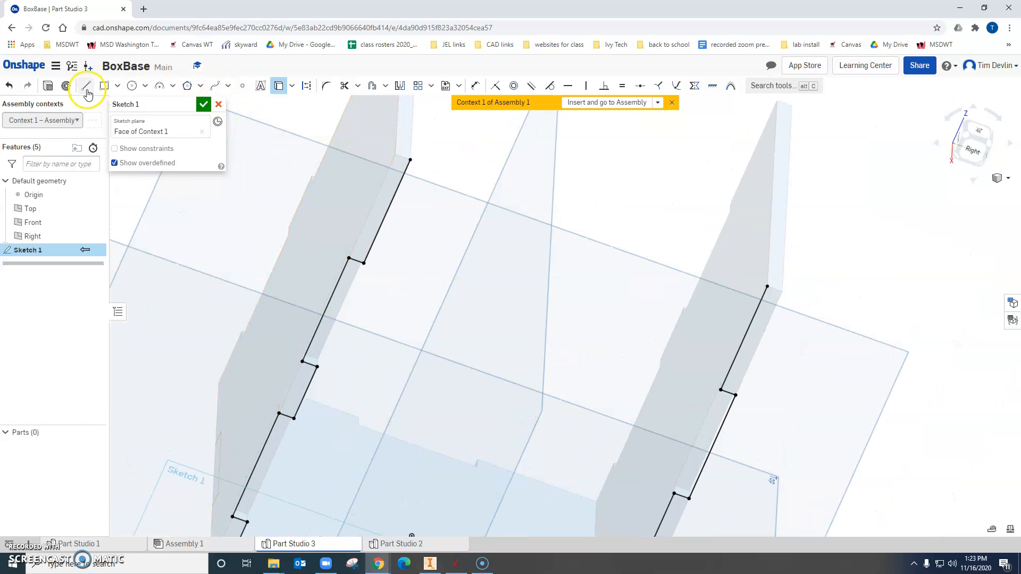
left_click(413, 161)
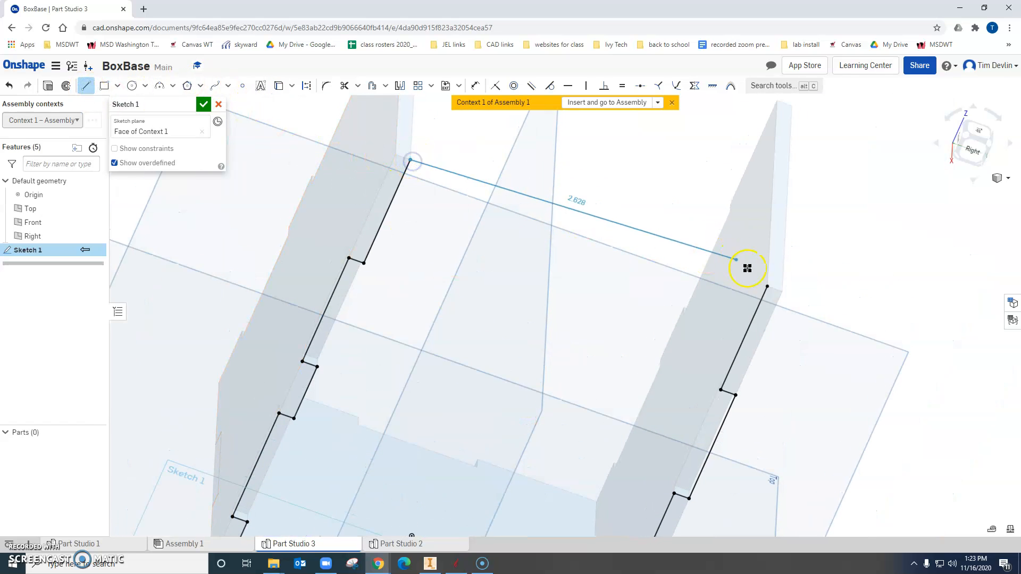
left_click(766, 285)
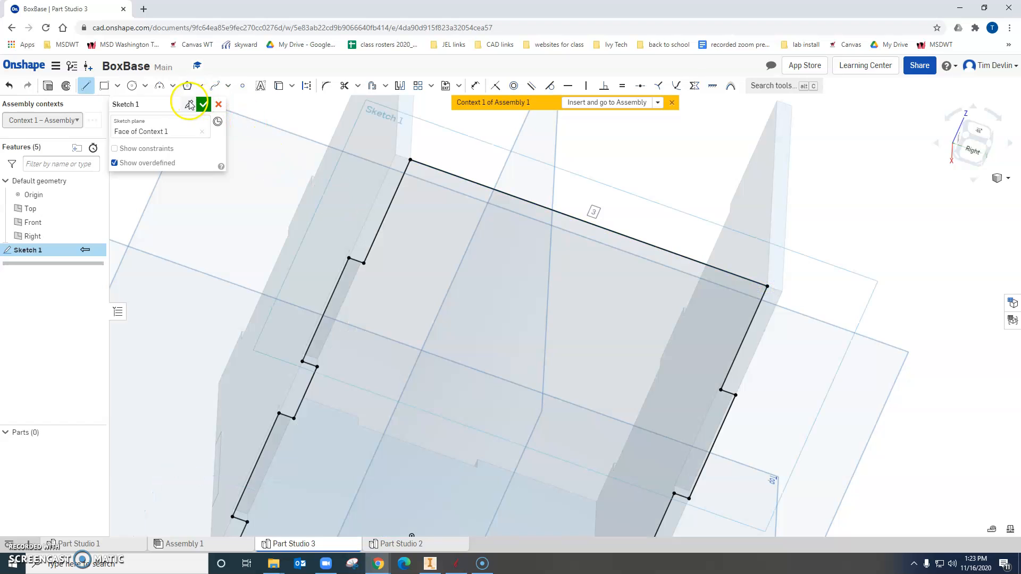
left_click(205, 105)
Extrude the closed profile inward as a new part, ending up to the inner face of the side panel's tab.
left_click(95, 86)
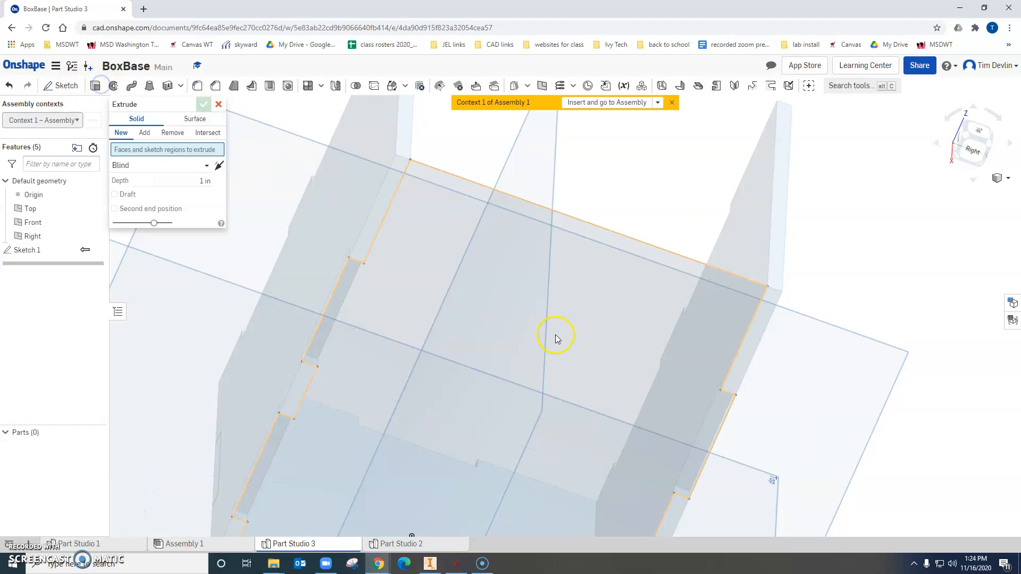
left_click(556, 338)
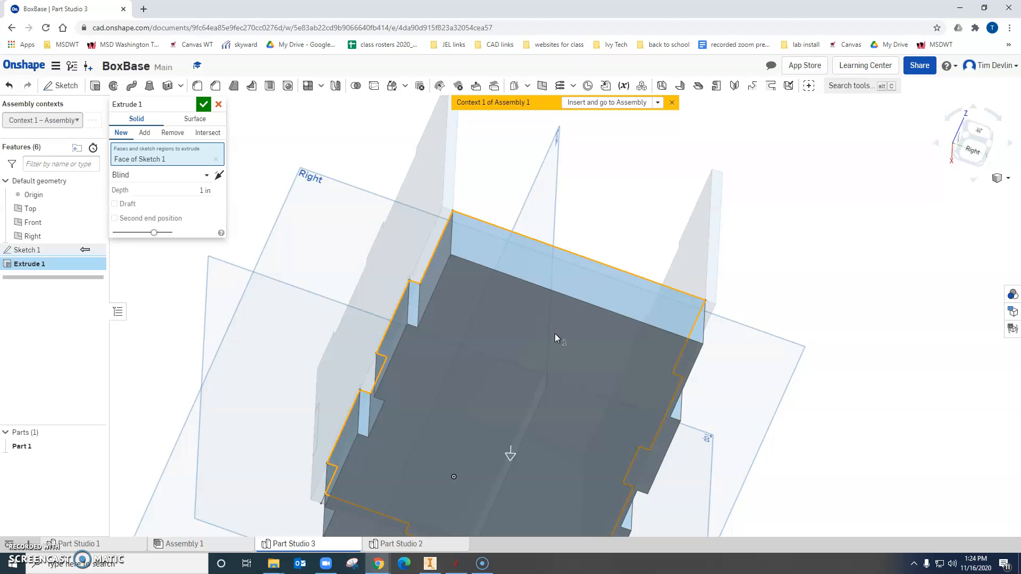
scroll(555, 334, "down", 3)
right_click_drag(632, 326, 601, 314)
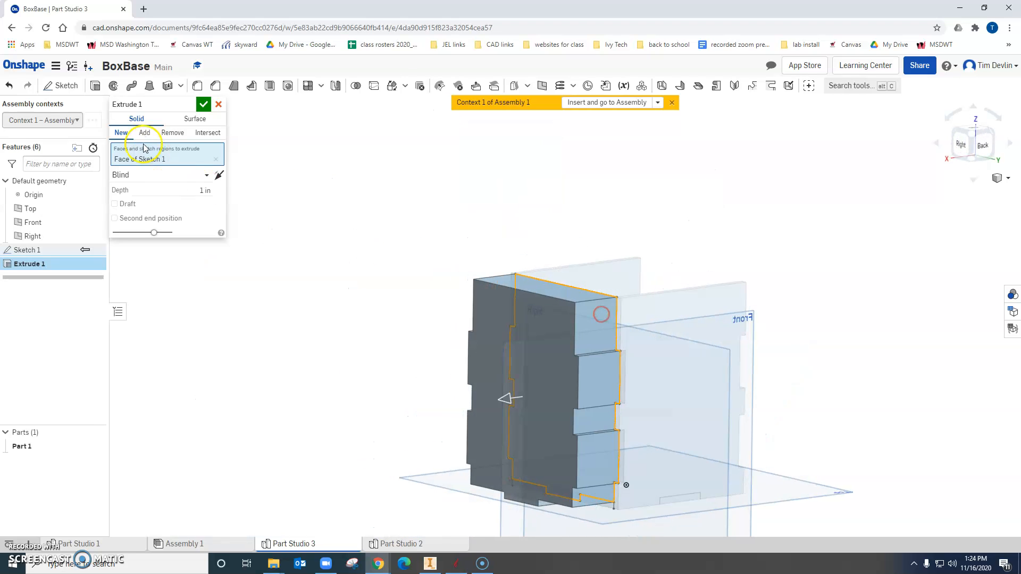
left_click(194, 175)
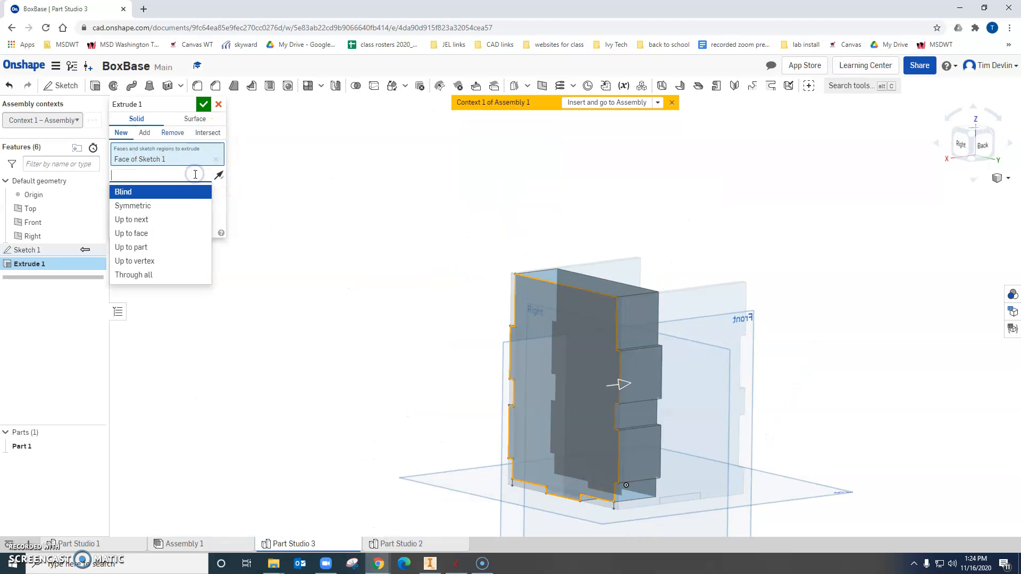
left_click(139, 234)
scroll(621, 375, "up", 5)
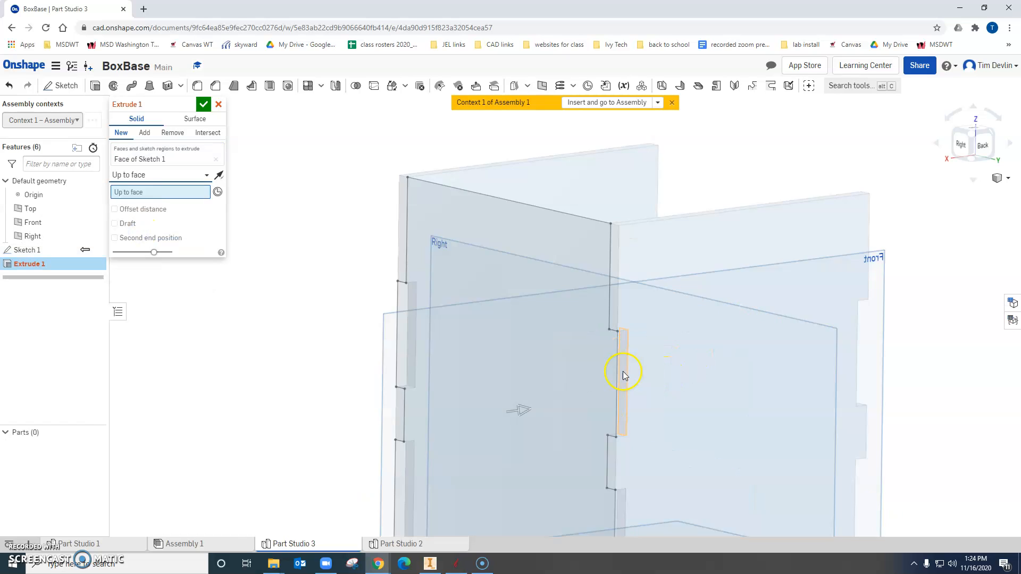
left_click(629, 340)
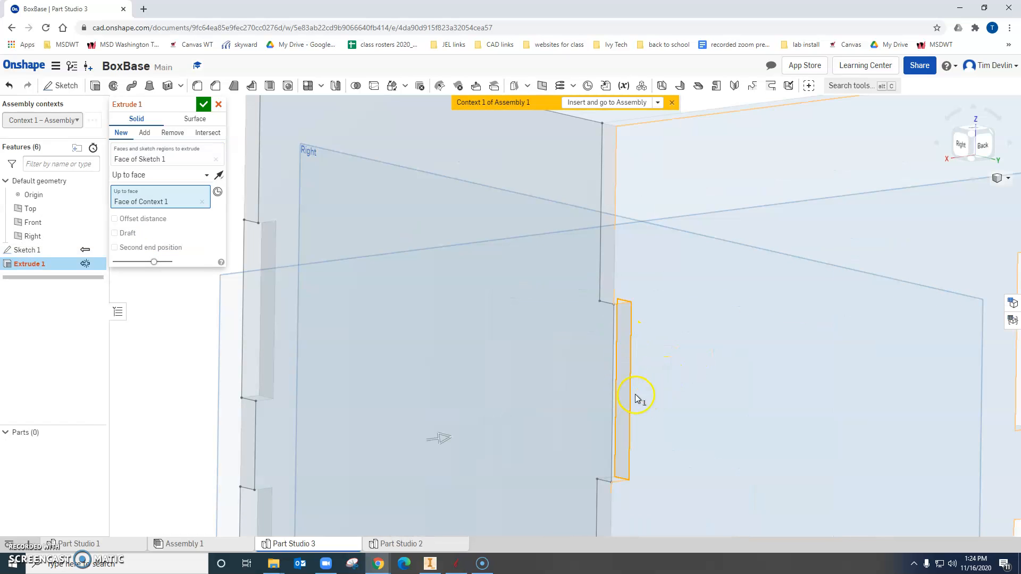
scroll(533, 339, "down", 6)
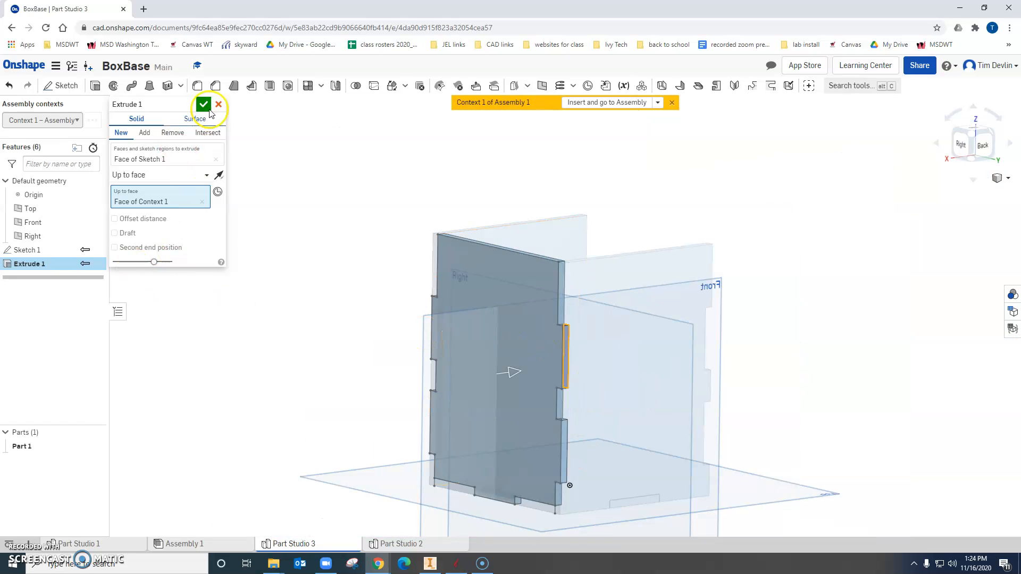
left_click(207, 108)
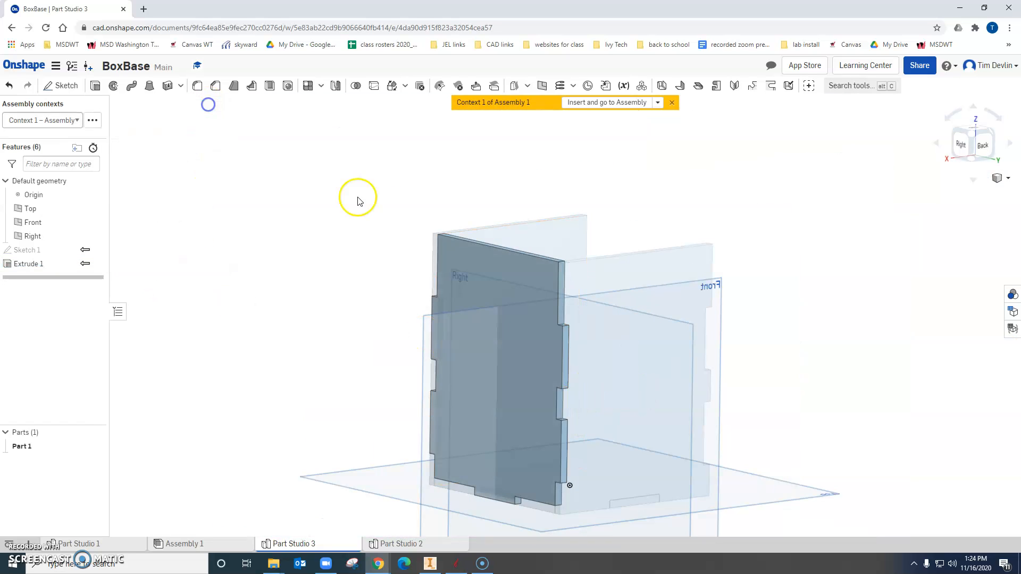
Insert the new end panel from its assembly context into Assembly 1 and turn to the box's open side.
left_click(617, 103)
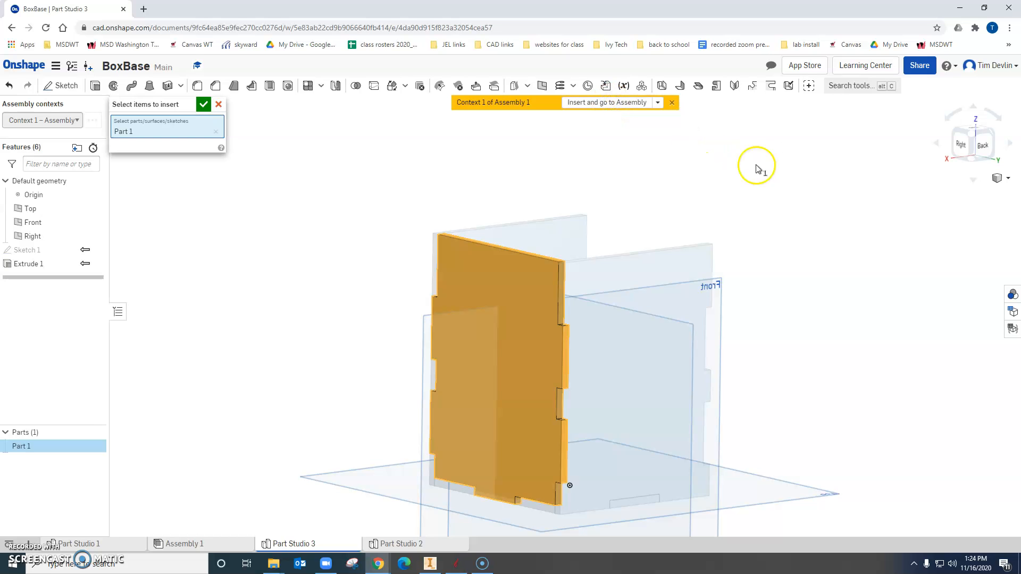
left_click(204, 105)
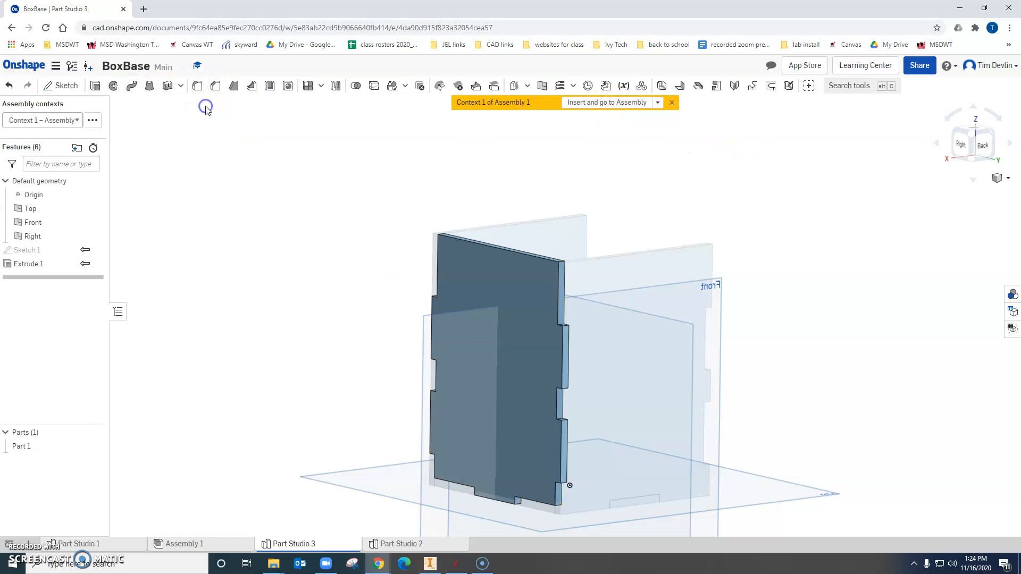
right_click_drag(847, 276, 687, 228)
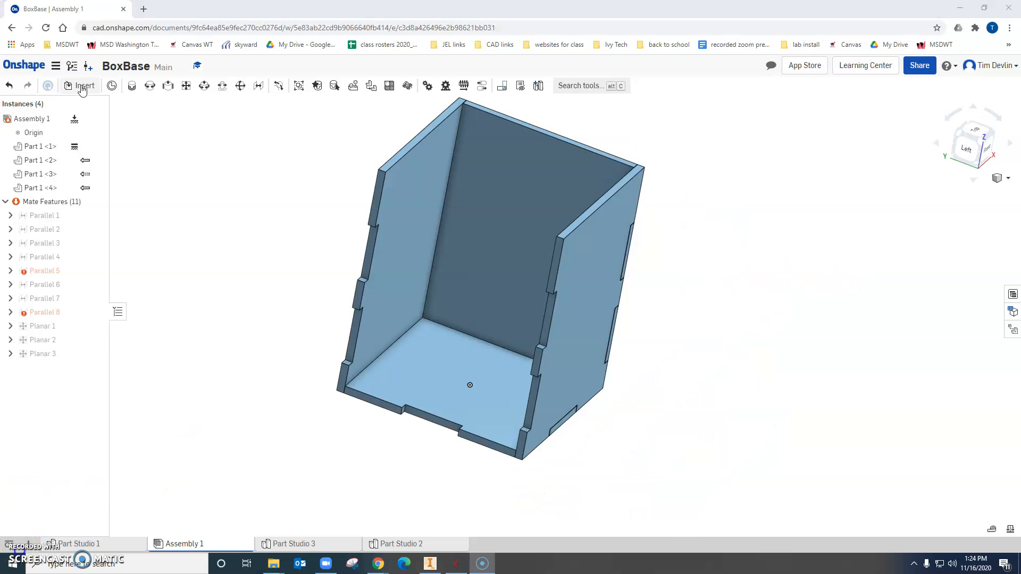
Insert another copy of the end panel from Part Studio 3 and place it beside the box.
left_click(83, 87)
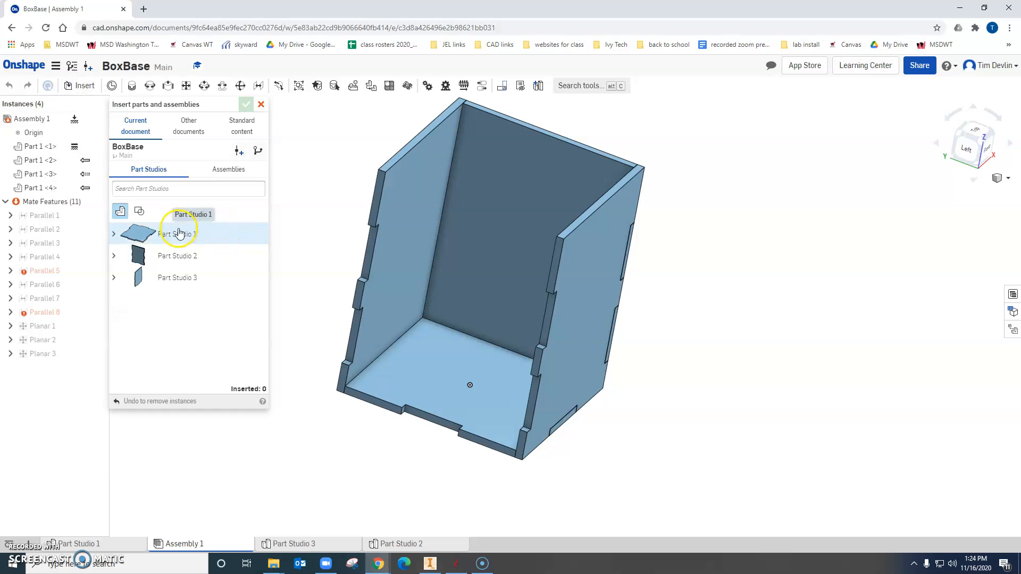
left_click(185, 276)
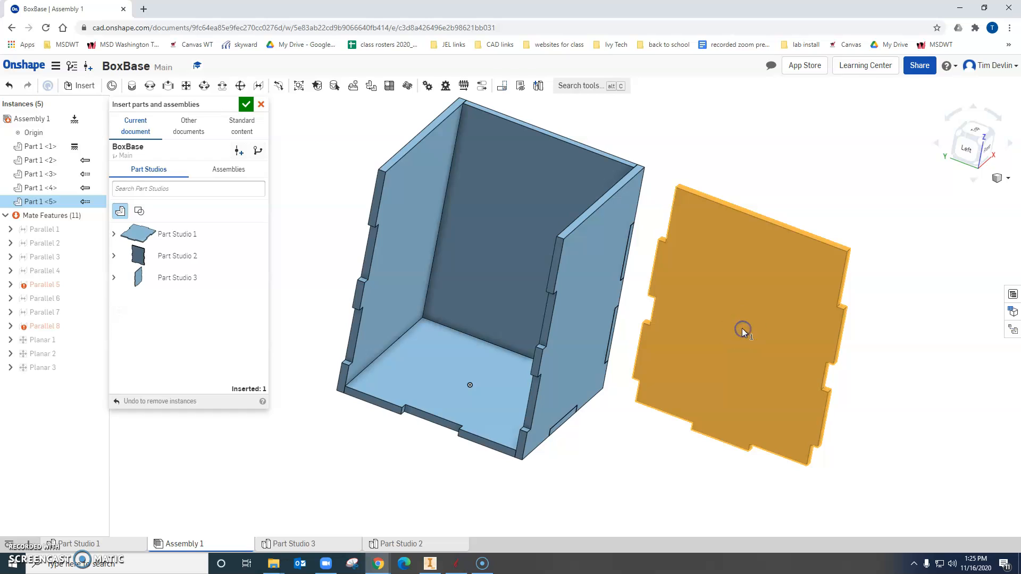
left_click(742, 328)
left_click(245, 104)
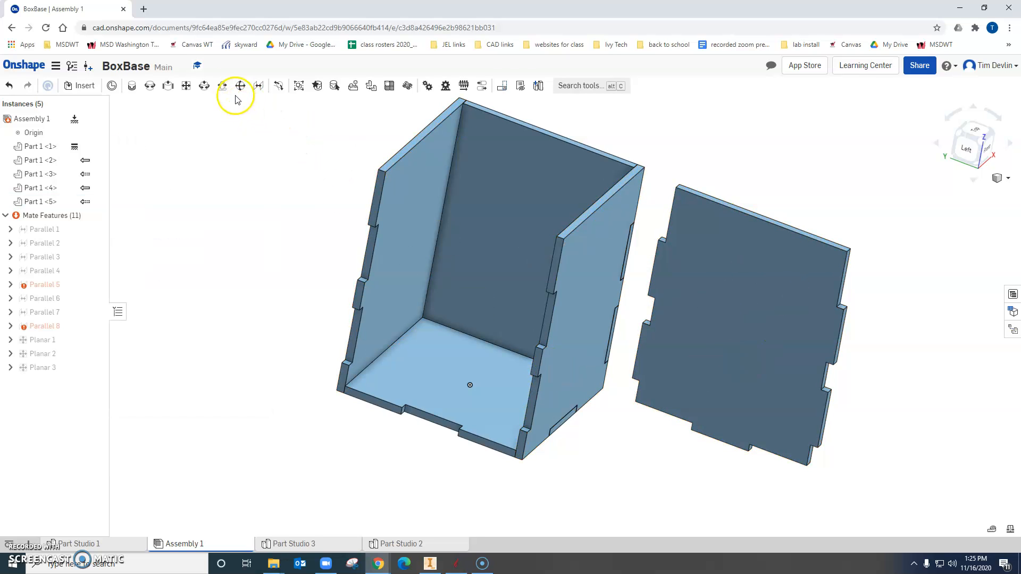
Add a planar mate between the loose end panel's broad outer face and the upper edge face of the adjacent side panel.
left_click(184, 91)
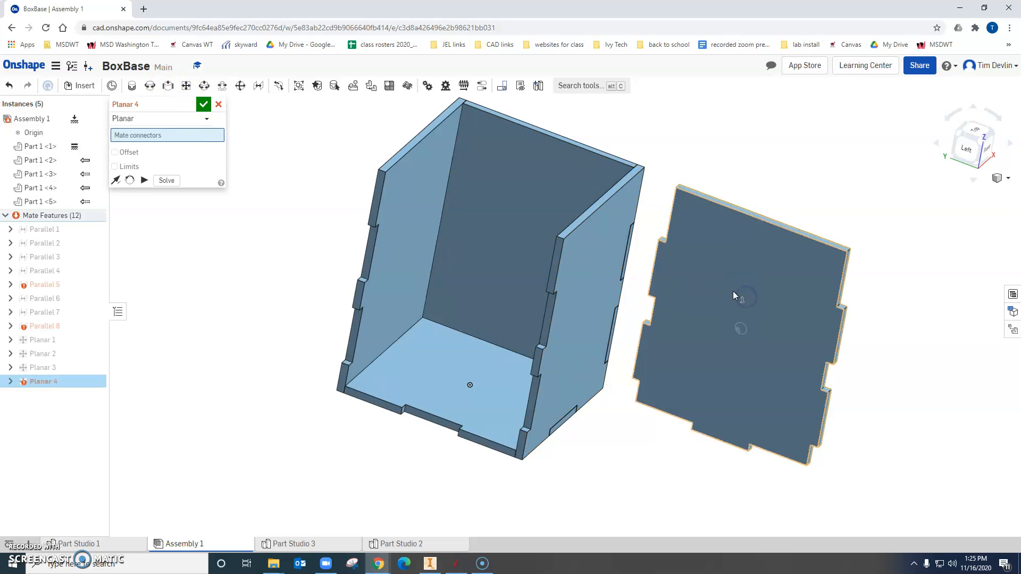
left_click(740, 329)
scroll(548, 261, "up", 5)
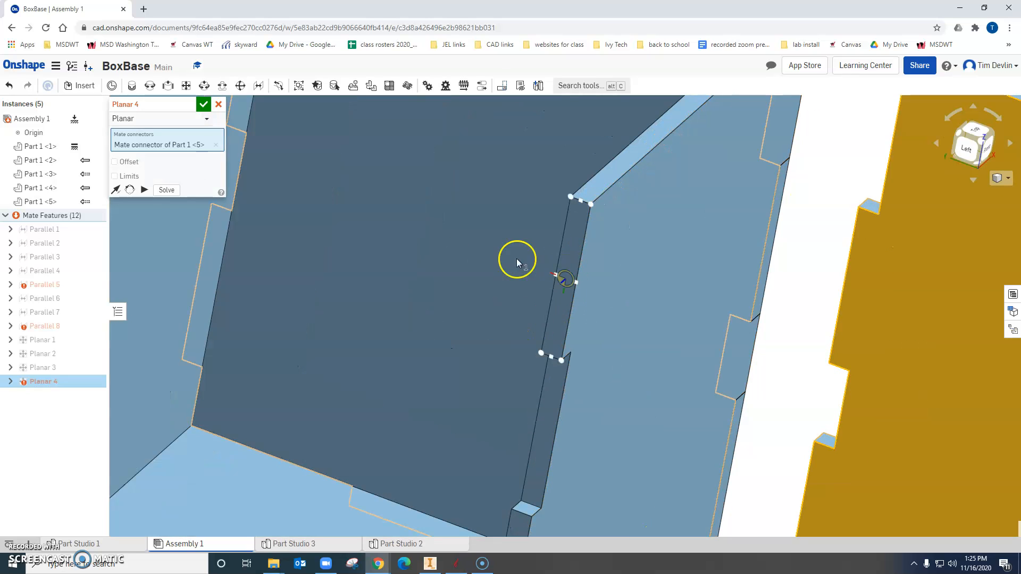
left_click(555, 281)
scroll(550, 301, "down", 5)
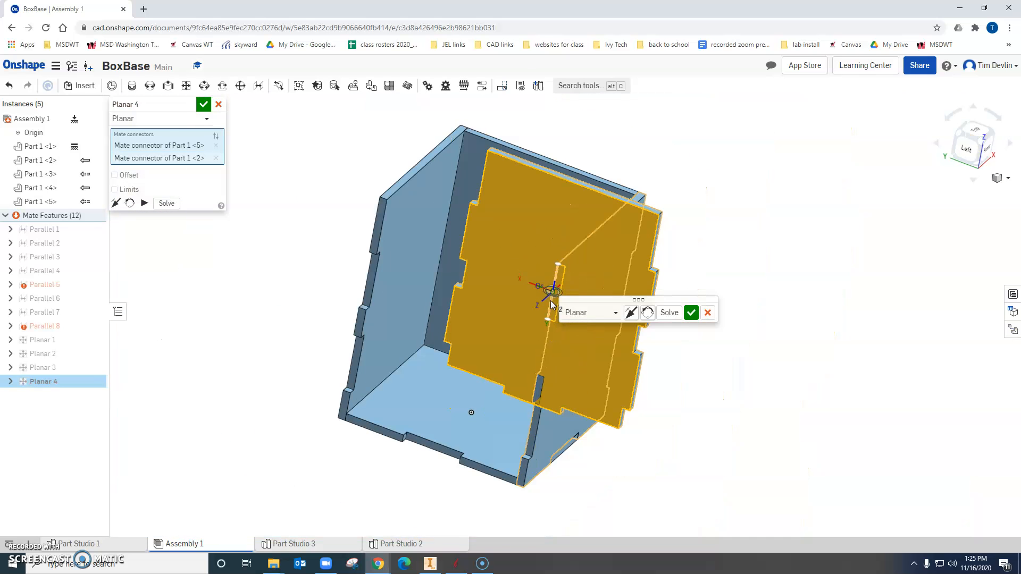
left_click(692, 314)
Add a planar mate between the base's underside and the bottom edge of the loose end panel's lower tab.
right_click_drag(718, 358, 745, 287)
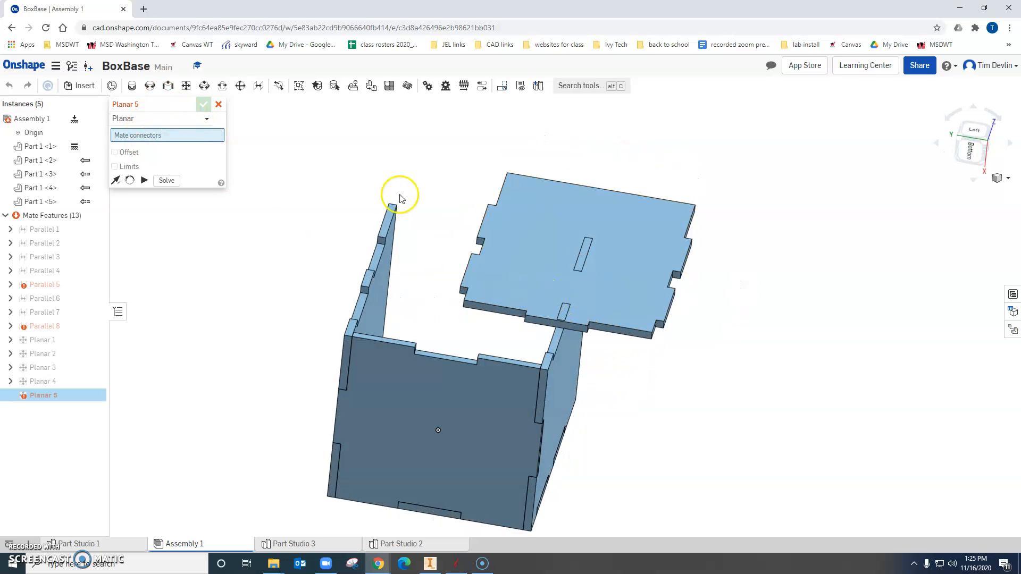
left_click(481, 417)
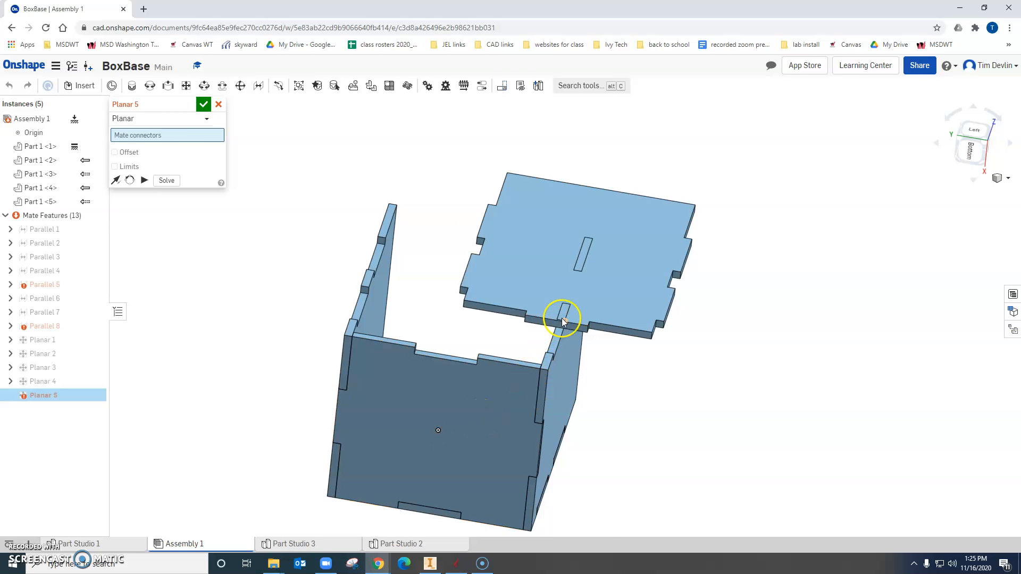
scroll(562, 318, "up", 5)
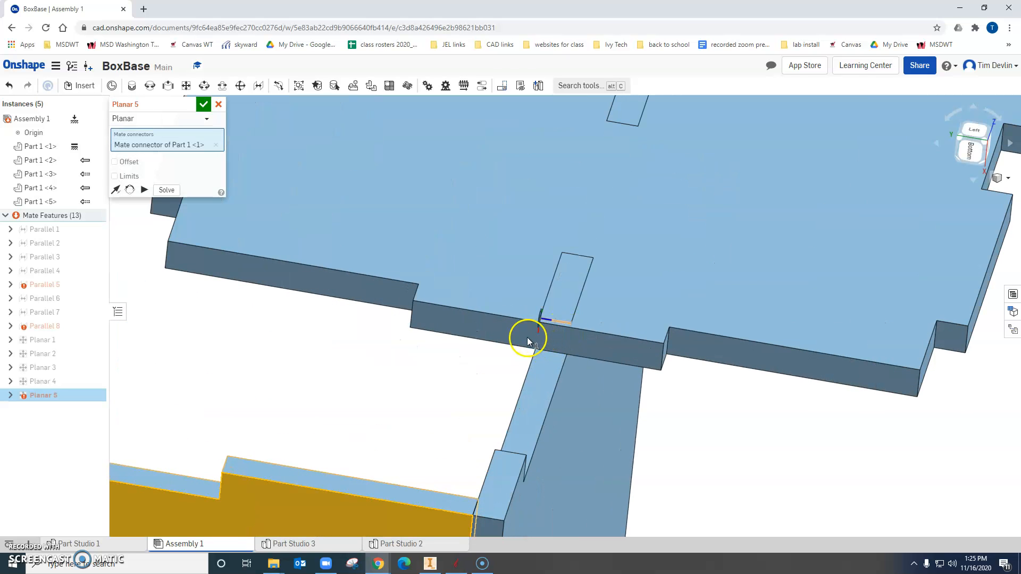
left_click(535, 350)
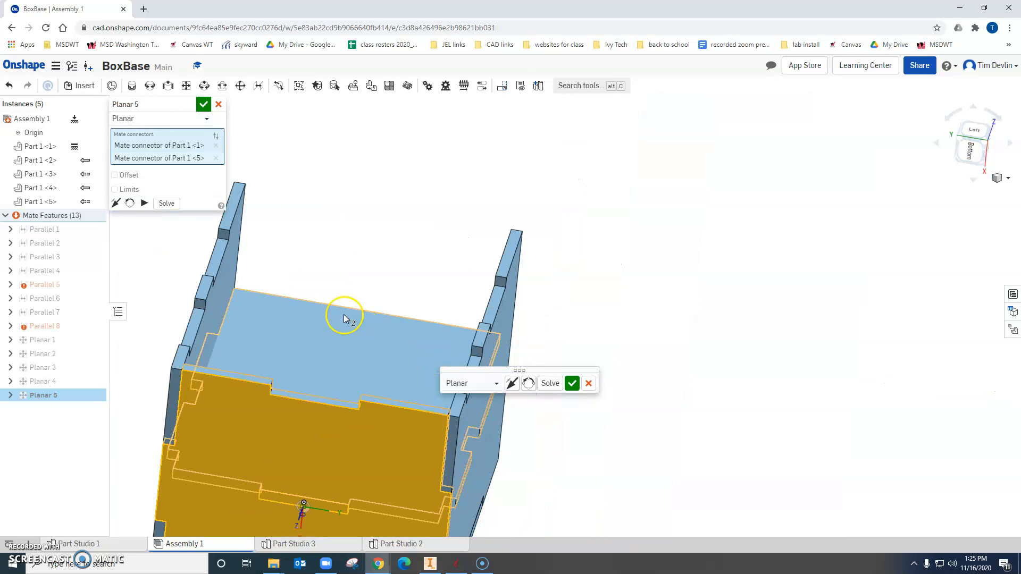
left_click(572, 384)
Add another planar mate to line the loose end panel up sideways with the box's side panels.
right_click_drag(712, 352, 623, 396)
scroll(624, 397, "up", 3)
scroll(624, 397, "down", 8)
middle_click_drag(625, 398, 668, 356)
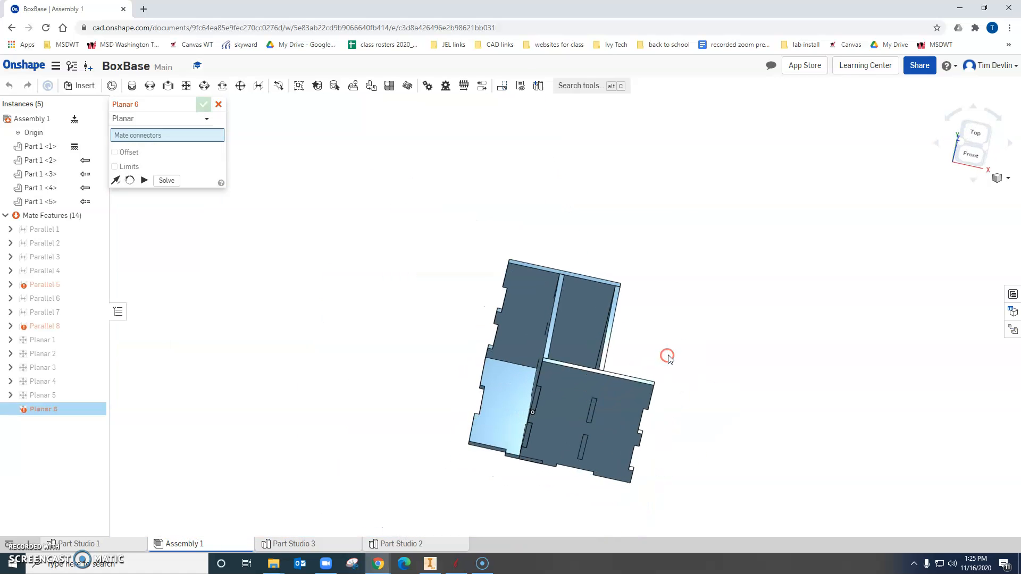